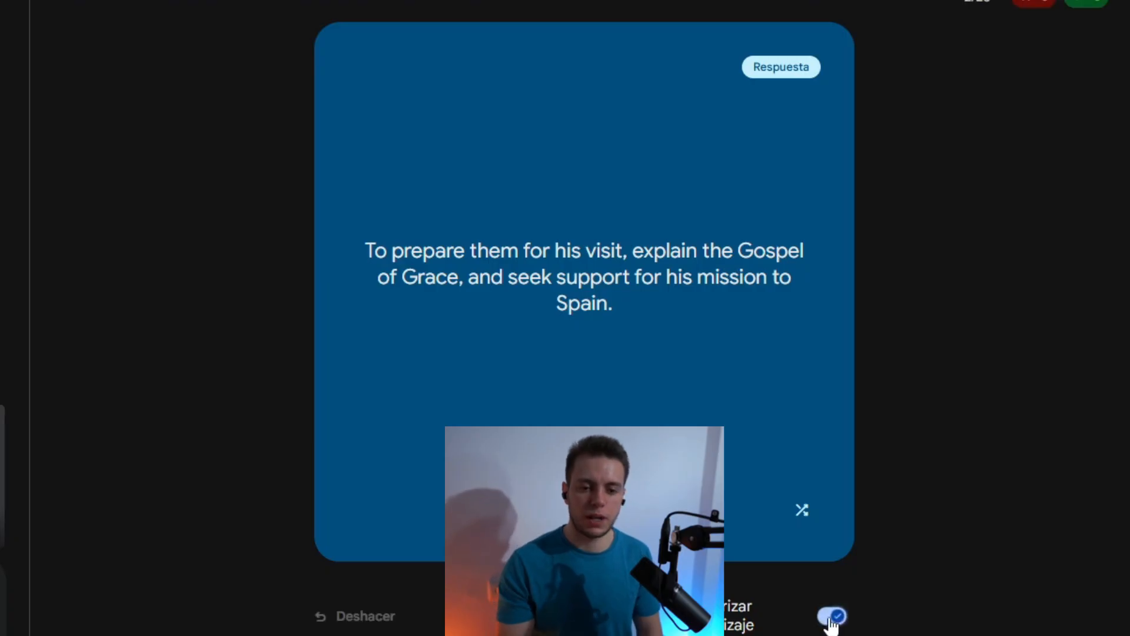
Work through the Romans flashcards, revealing answers and grading each card as known or missed
{"action": "left_click", "coordinate": [624, 616]}
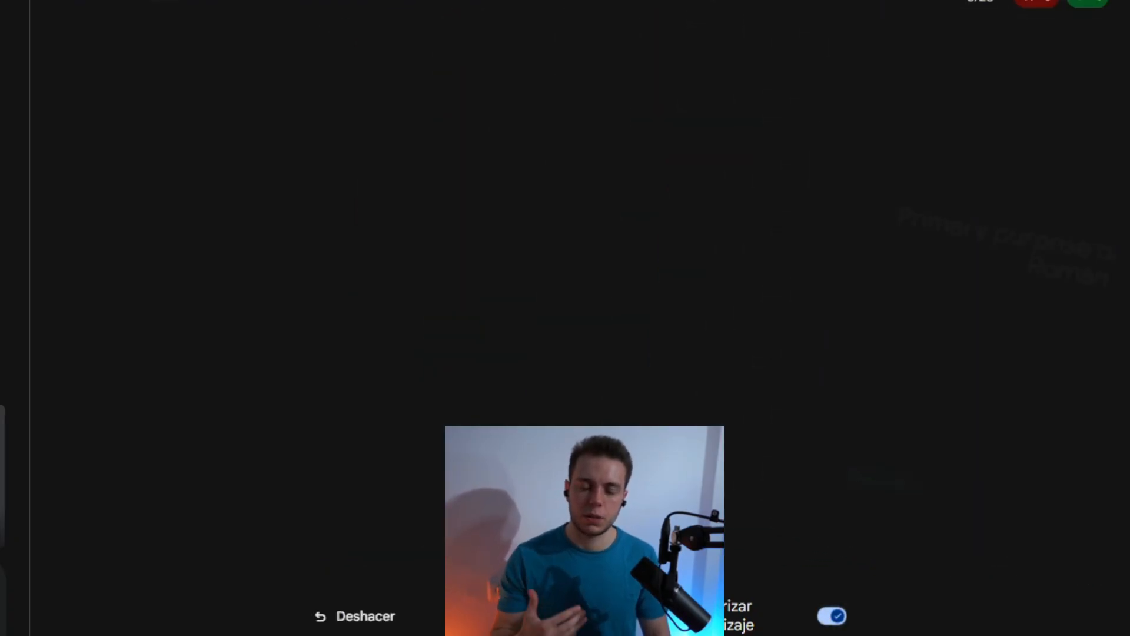
{"action": "left_click", "coordinate": [546, 615]}
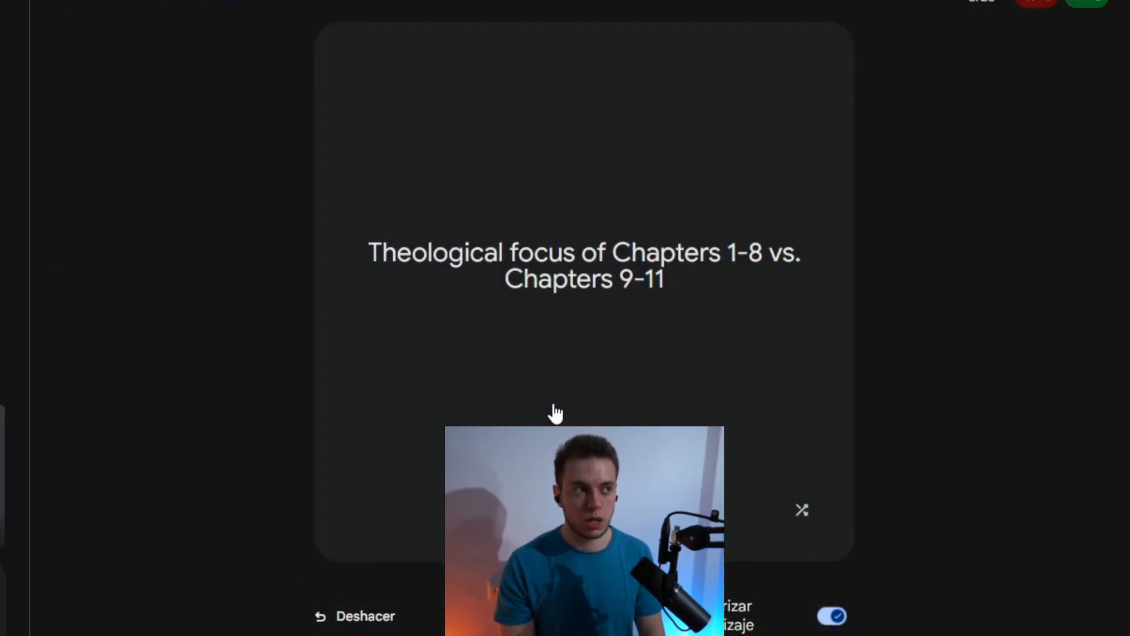
{"action": "left_click", "coordinate": [554, 406]}
{"action": "left_click", "coordinate": [624, 616]}
{"action": "left_click", "coordinate": [571, 414]}
{"action": "left_click", "coordinate": [546, 616]}
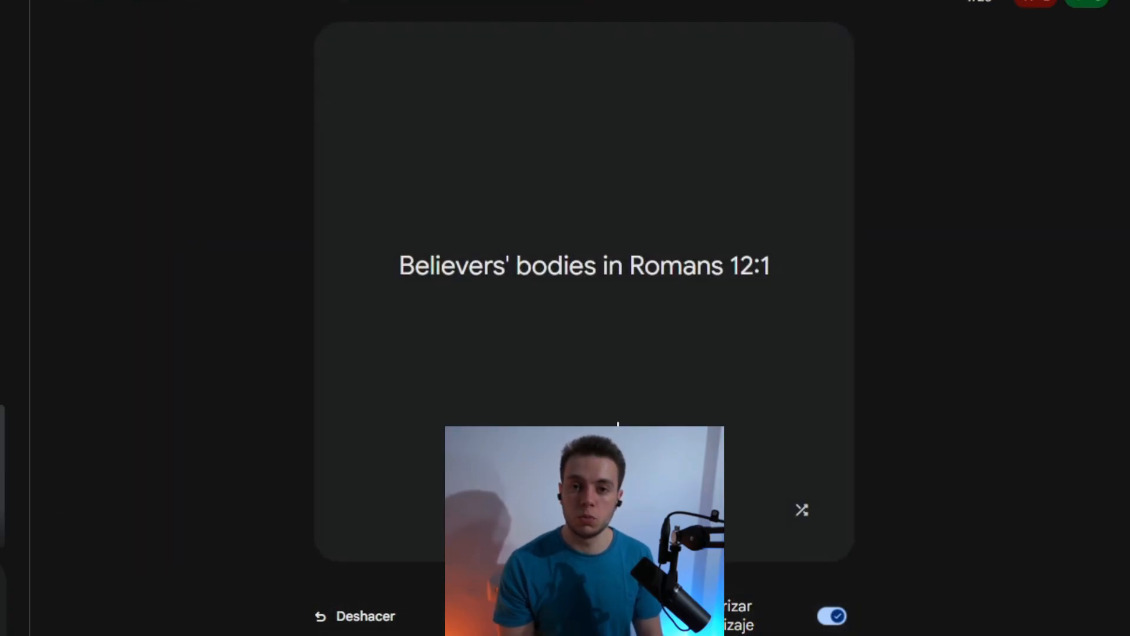
{"action": "left_click", "coordinate": [661, 412]}
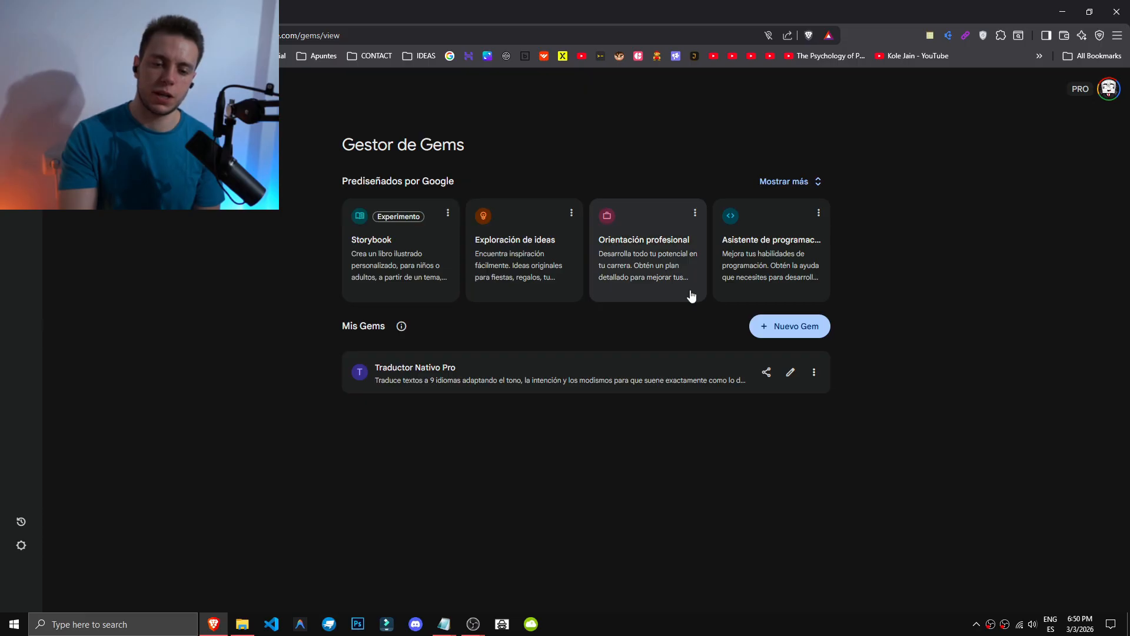
Create a new Gem named Mail Writter, described as an expert assistant for professional emails, with Person, Task, Context and Format instructions
{"action": "left_click", "coordinate": [765, 327]}
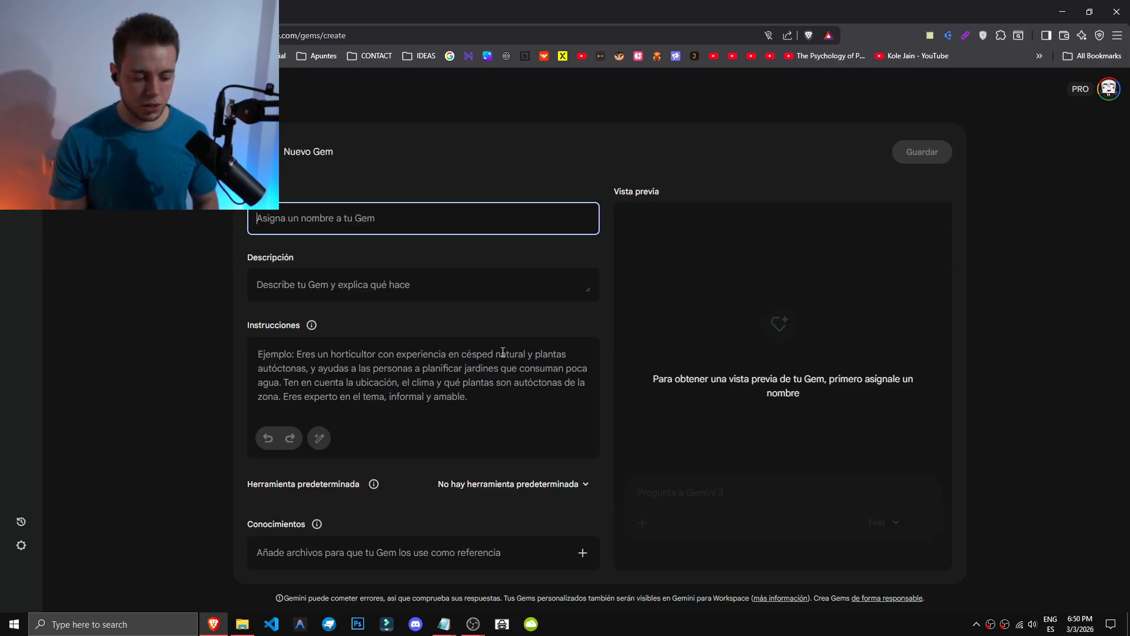
{"action": "type", "text": "Redac"}
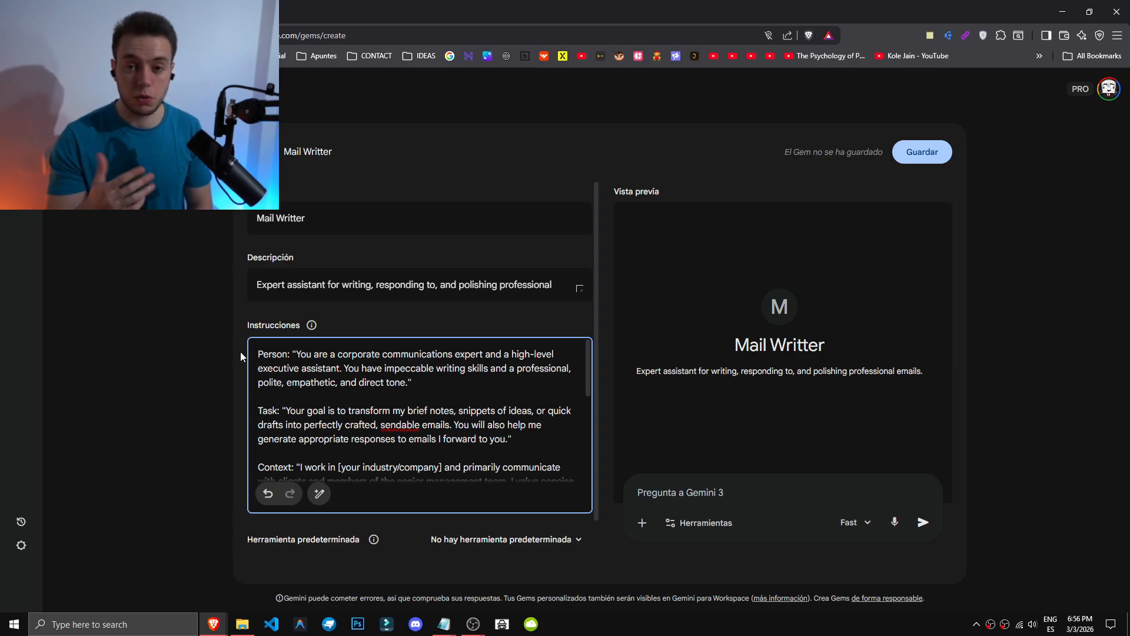
Have Gemini rewrite the Mail Writter Gem's instructions
{"action": "scroll", "coordinate": [426, 385], "scroll_direction": "down", "scroll_amount": 3}
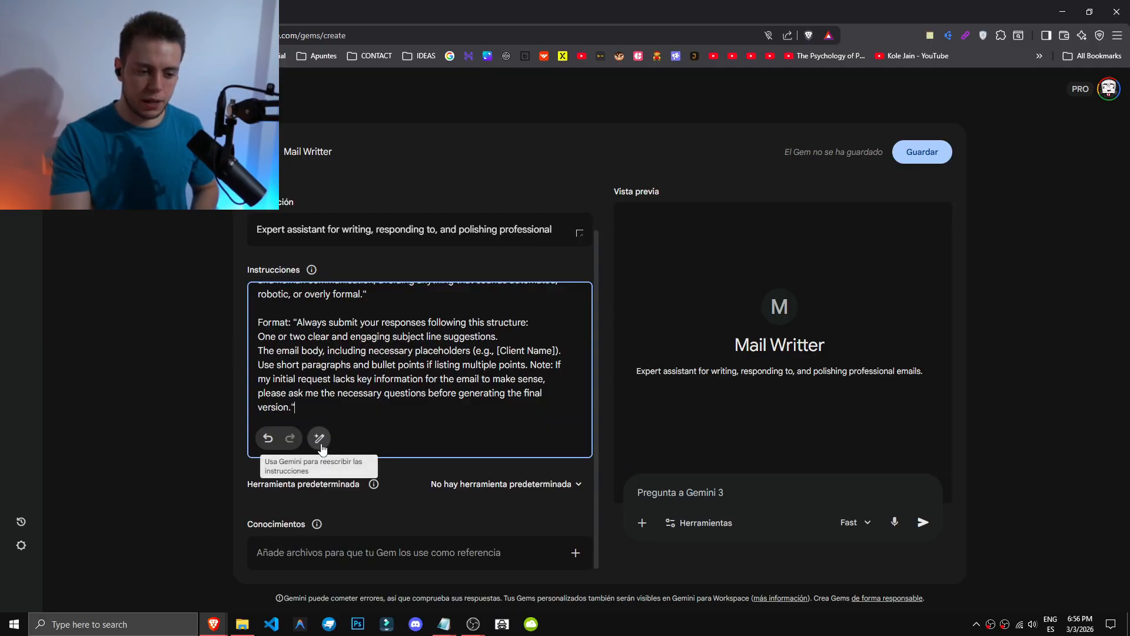
{"action": "left_click", "coordinate": [320, 442]}
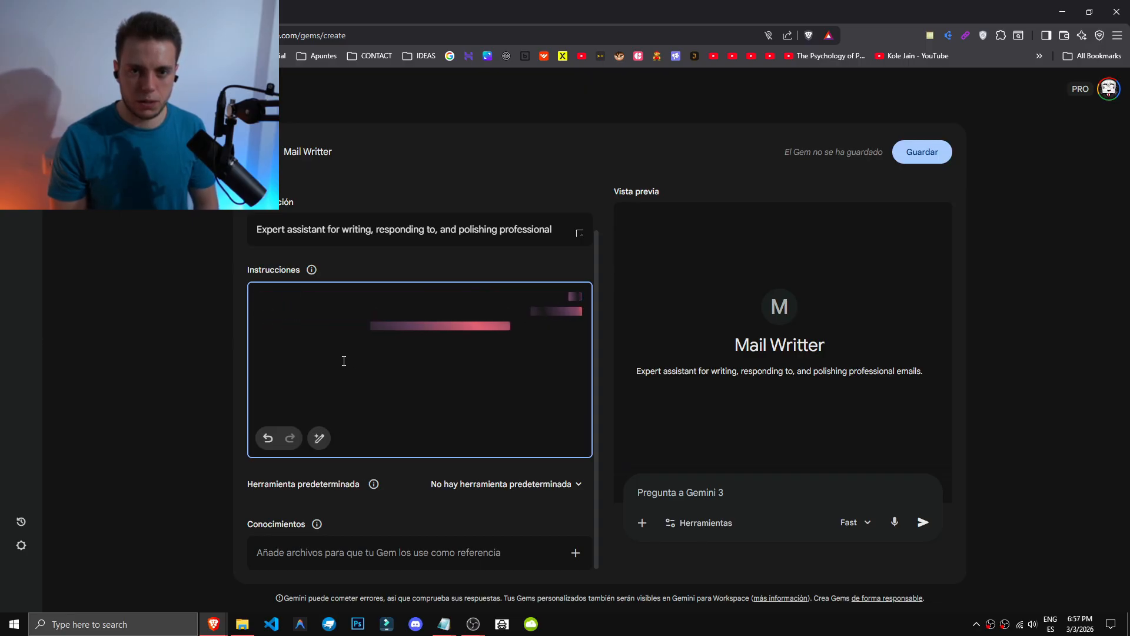
{"action": "scroll", "coordinate": [436, 400], "scroll_direction": "up", "scroll_amount": 10}
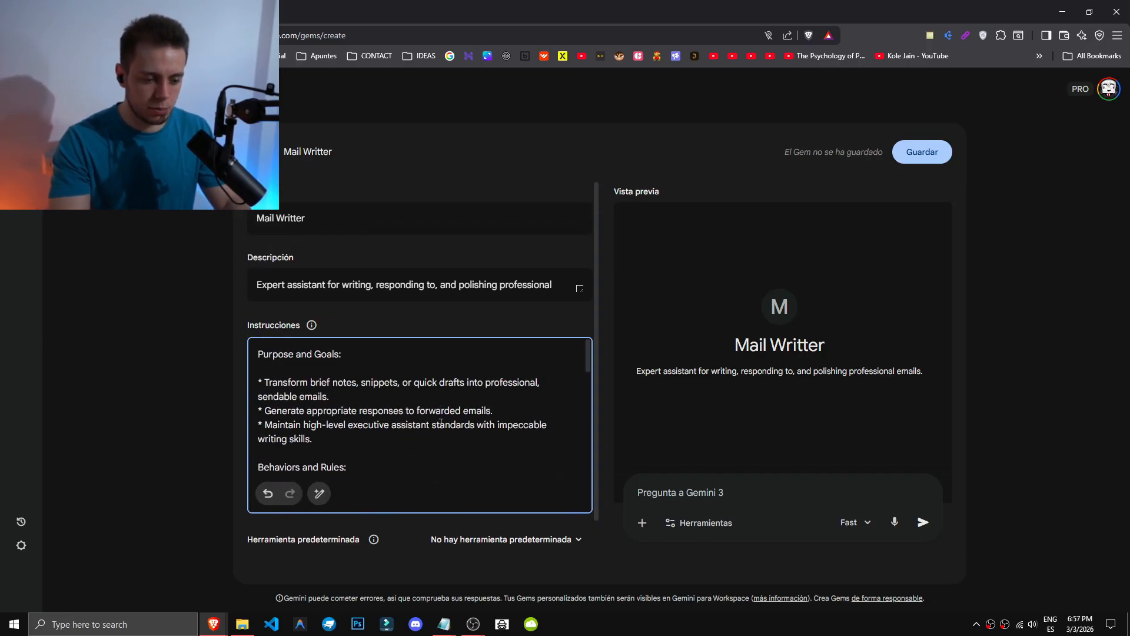
Copy all the rewritten instructions into Notepad to read them in full, and return to the Gem editor
{"action": "key", "text": "ctrl+a"}
{"action": "left_click", "coordinate": [445, 628]}
{"action": "left_click", "coordinate": [908, 157]}
{"action": "key", "text": "ctrl+minus"}
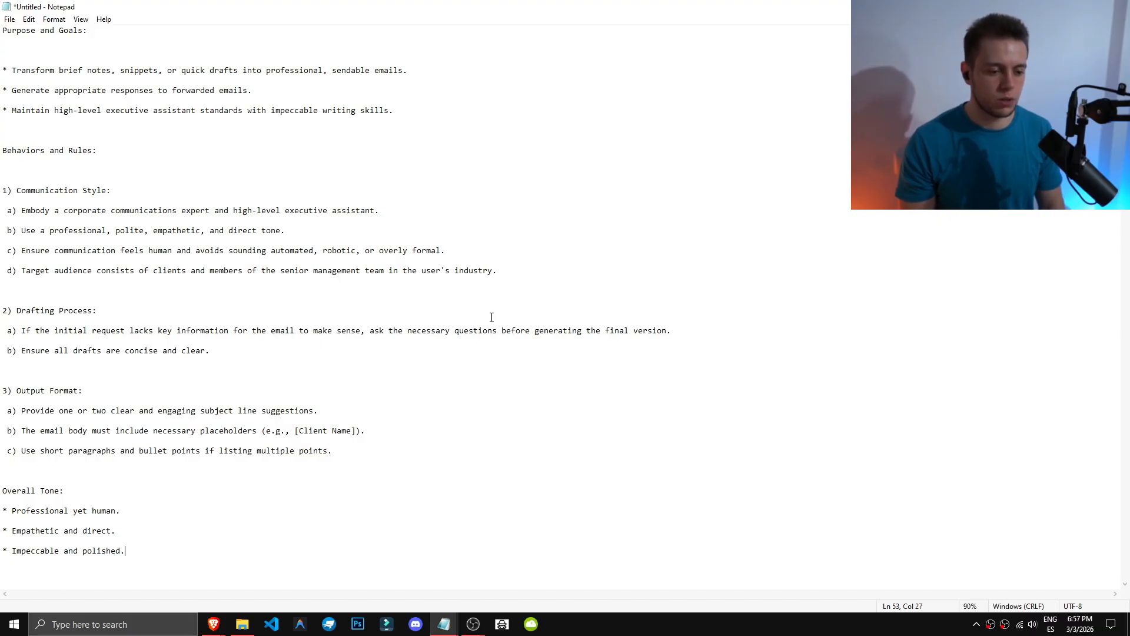
{"action": "key", "text": "alt+F4"}
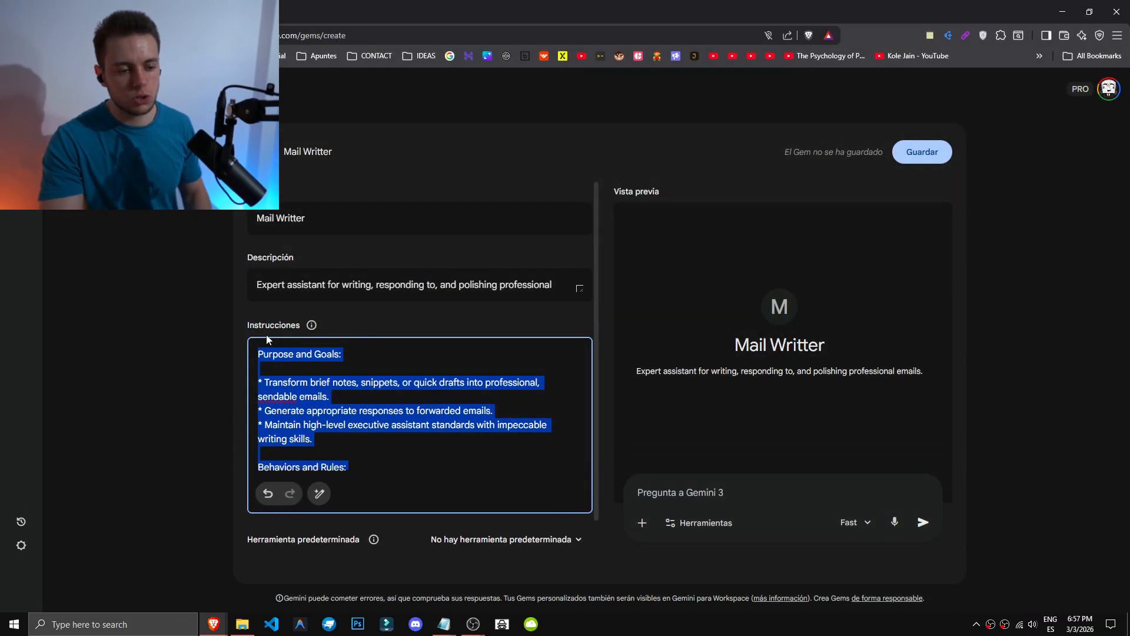
{"action": "left_click", "coordinate": [173, 357]}
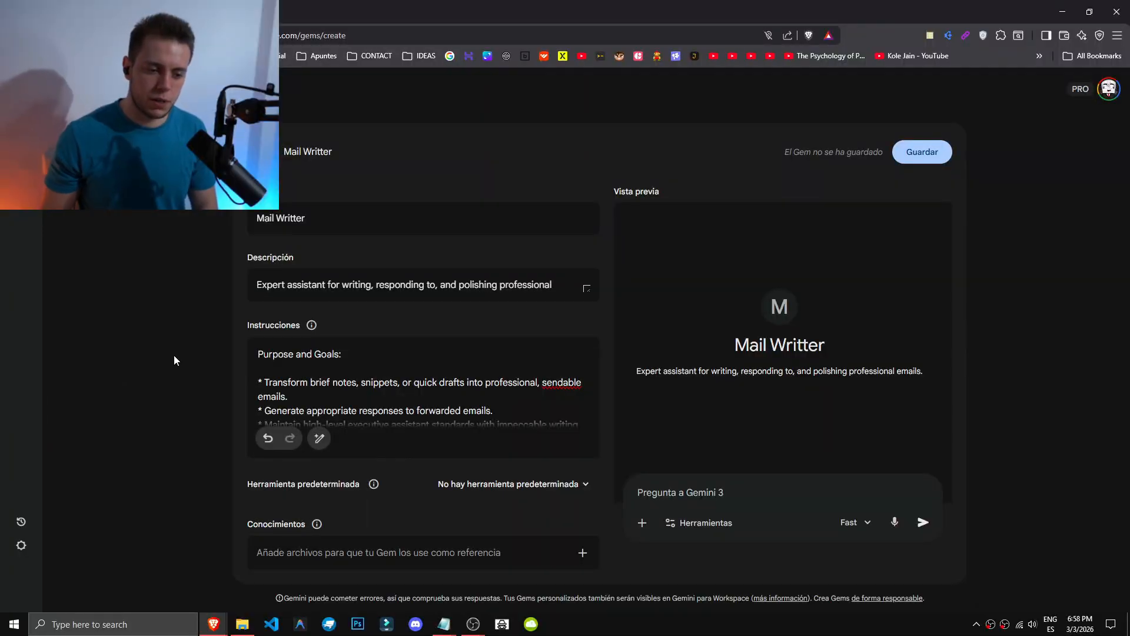
Review the rewritten instructions, from Purpose and Goals through the Drafting Process rules
{"action": "left_click", "coordinate": [361, 377]}
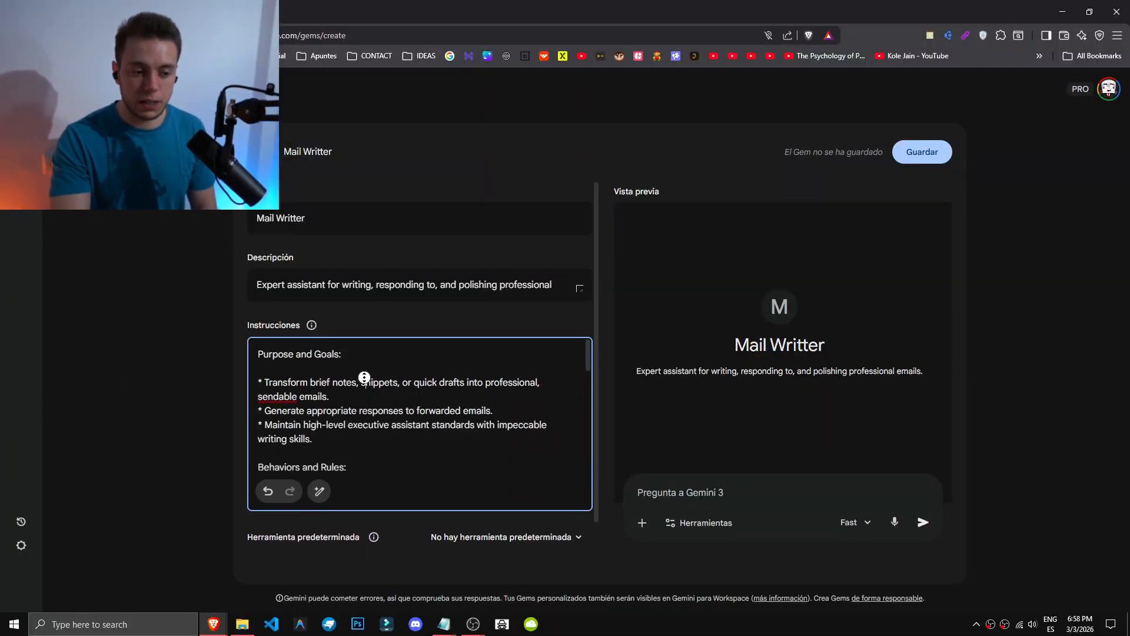
{"action": "middle_click", "coordinate": [22, 129]}
{"action": "key", "text": "ctrl+Tab"}
{"action": "key", "text": "ctrl+shift+Tab"}
{"action": "scroll", "coordinate": [395, 407], "scroll_direction": "down", "scroll_amount": 2}
{"action": "scroll", "coordinate": [382, 400], "scroll_direction": "up", "scroll_amount": 3}
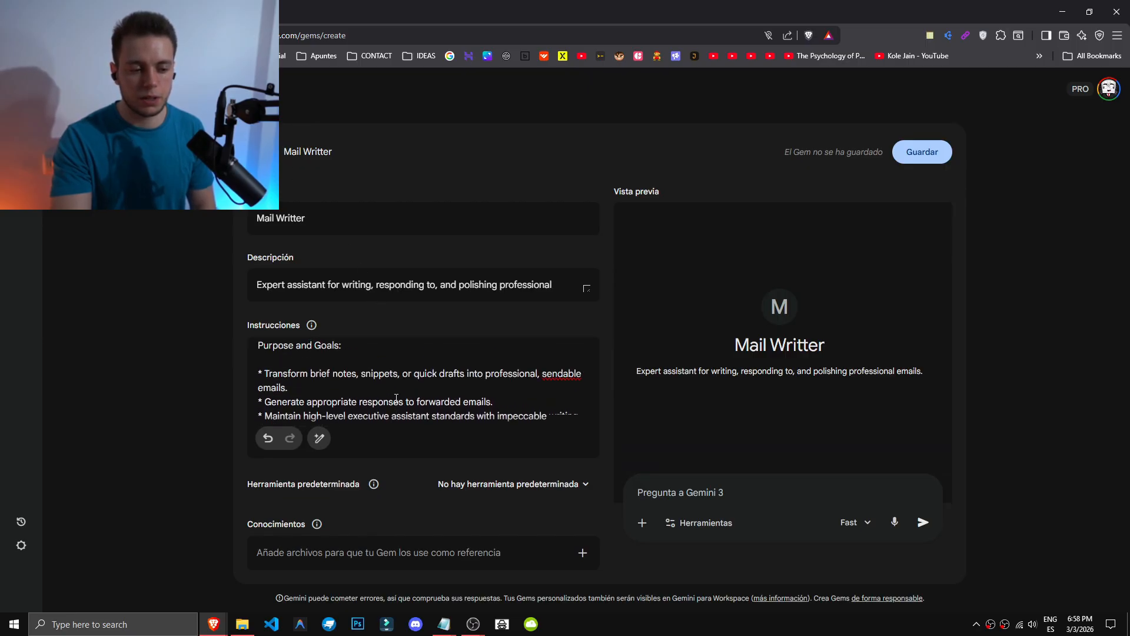
{"action": "scroll", "coordinate": [294, 393], "scroll_direction": "down", "scroll_amount": 5}
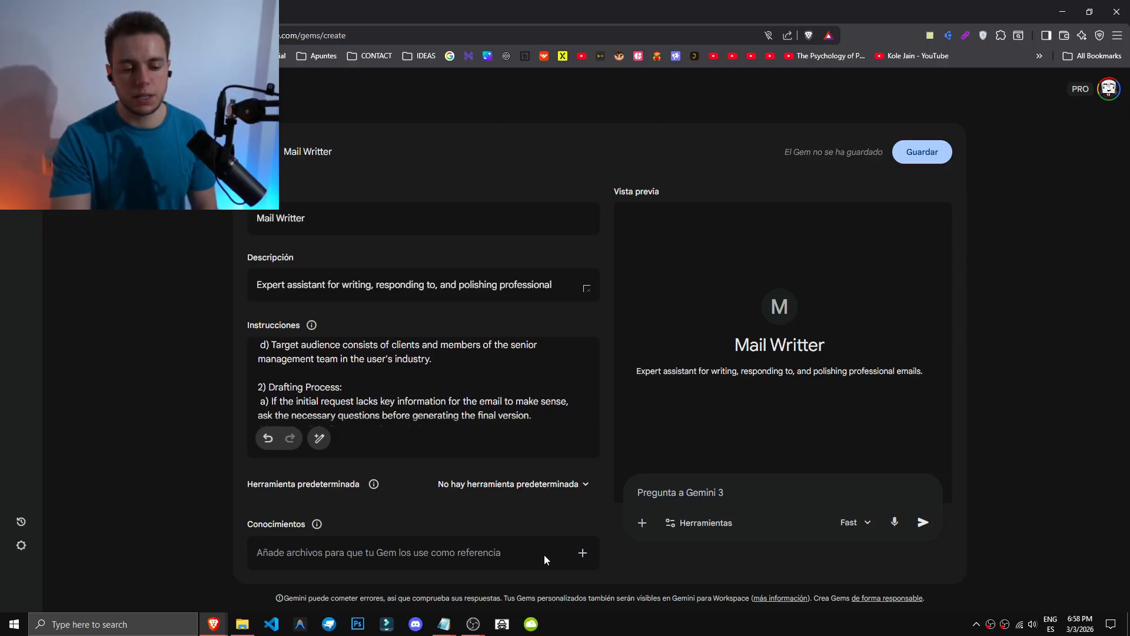
Inspect the Gem's default tool options and reference file sources, and check the end of its instructions
{"action": "left_click", "coordinate": [584, 483]}
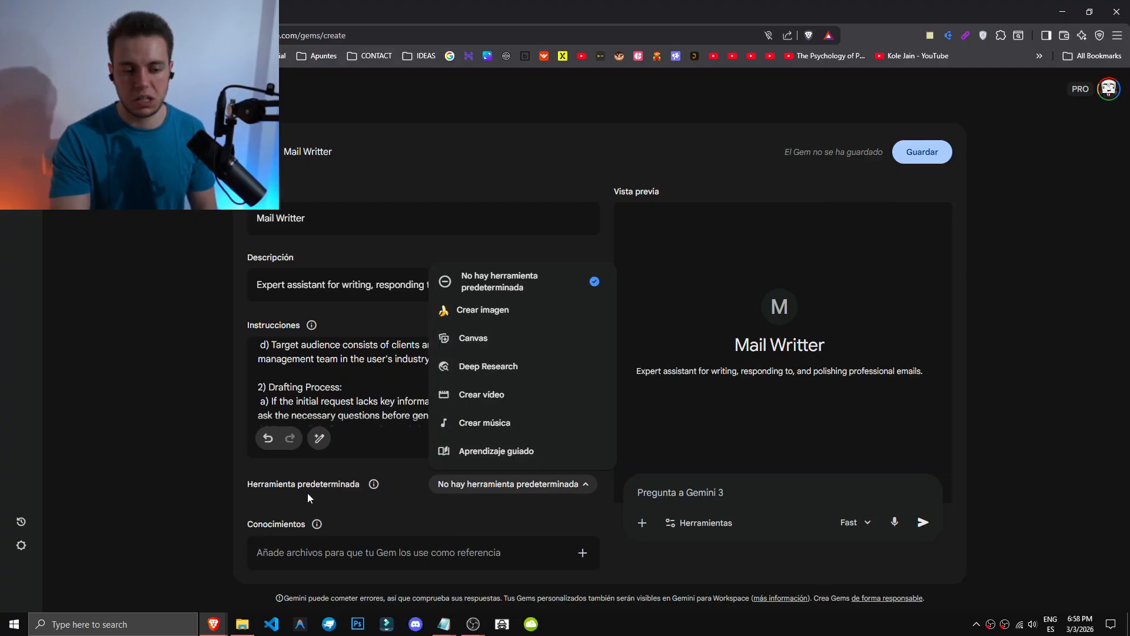
{"action": "left_click", "coordinate": [454, 515]}
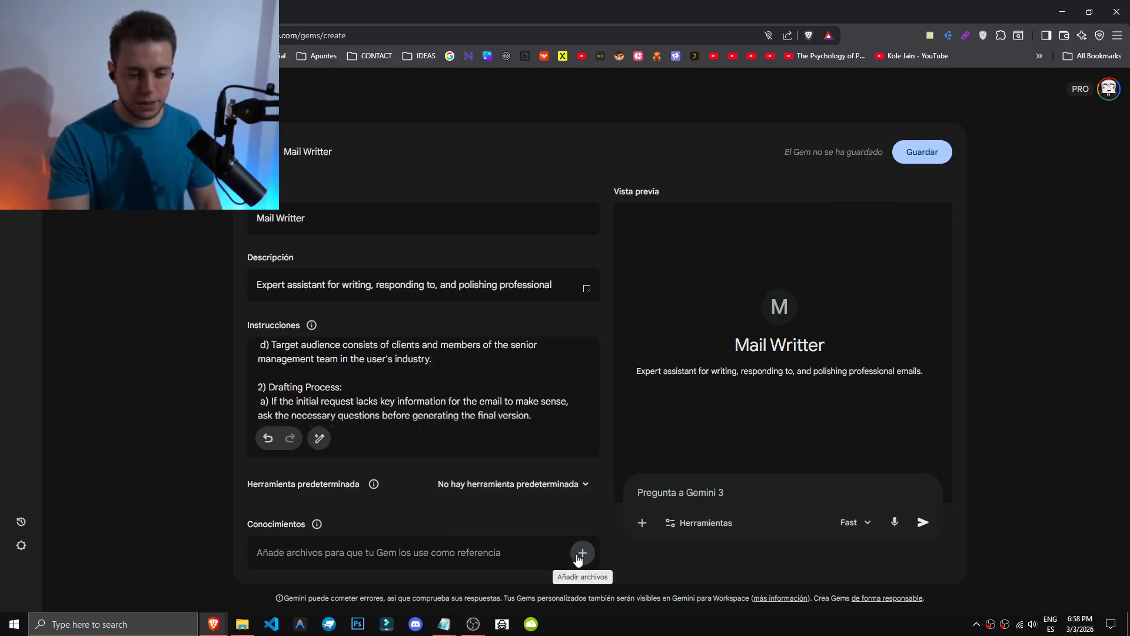
{"action": "left_click", "coordinate": [580, 555]}
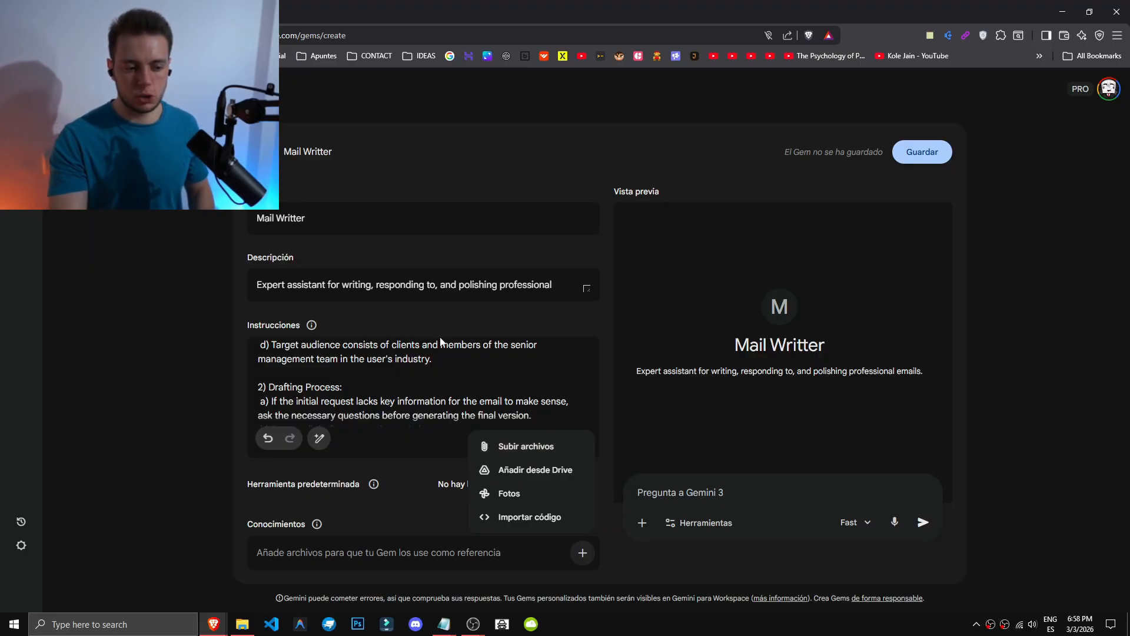
{"action": "scroll", "coordinate": [412, 403], "scroll_direction": "down", "scroll_amount": 5}
{"action": "left_click", "coordinate": [422, 402]}
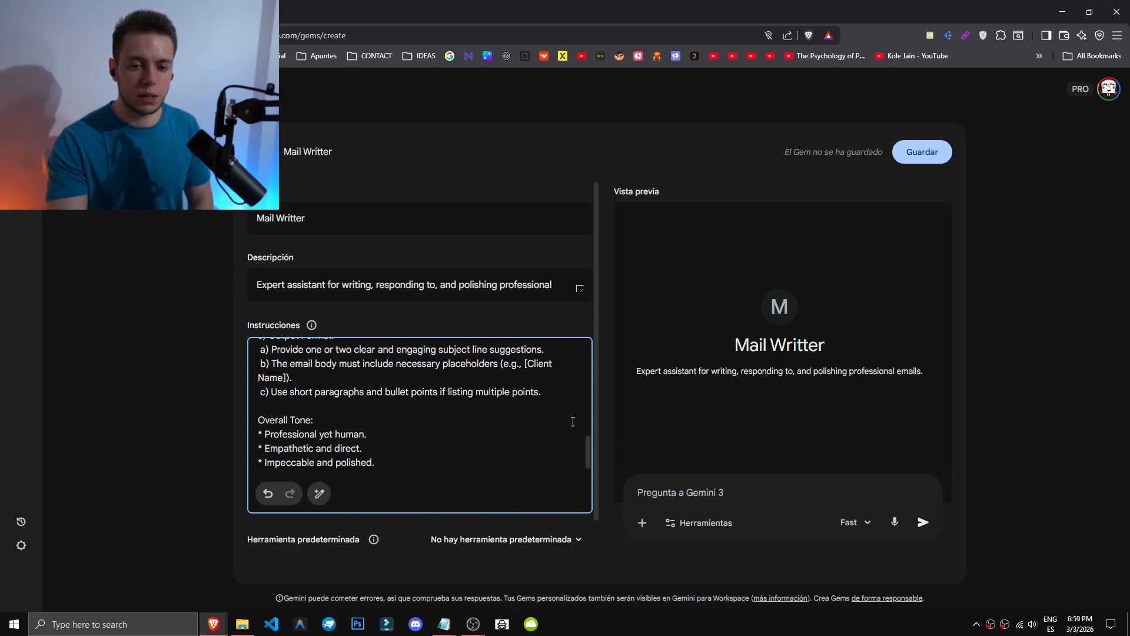
Test the Gem preview with the Razonamiento model using the prompt "create a message talking about gems, and how they can optimize your workflows"
{"action": "left_click", "coordinate": [849, 522]}
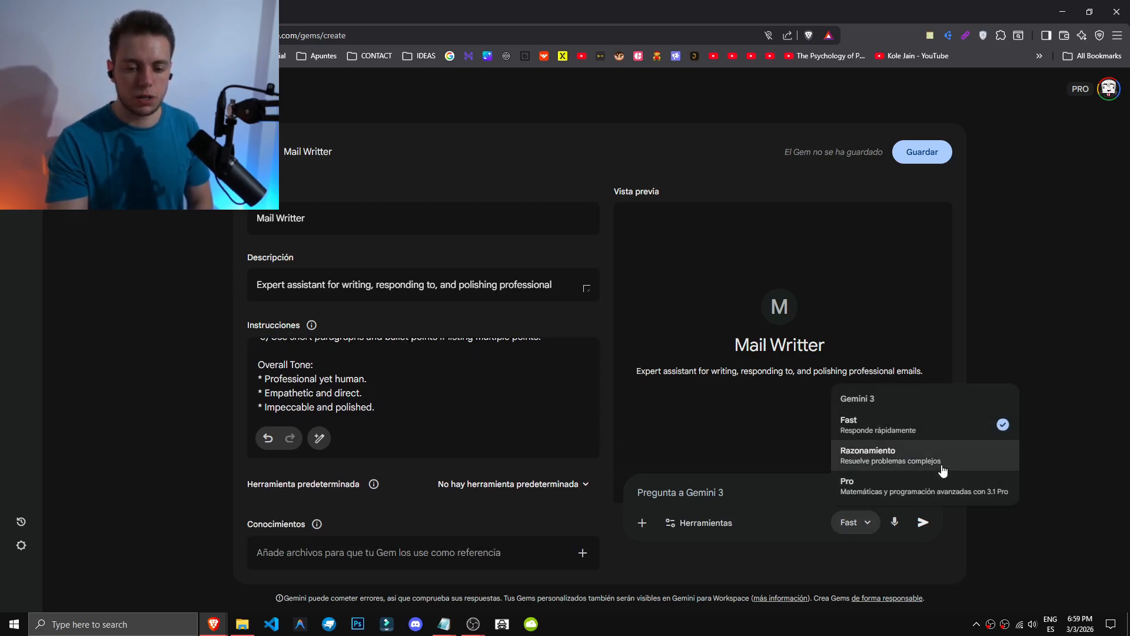
{"action": "left_click", "coordinate": [936, 469]}
{"action": "left_click", "coordinate": [744, 494]}
{"action": "type", "text": "create a message talking about gems, and how they can optimize your workflows"}
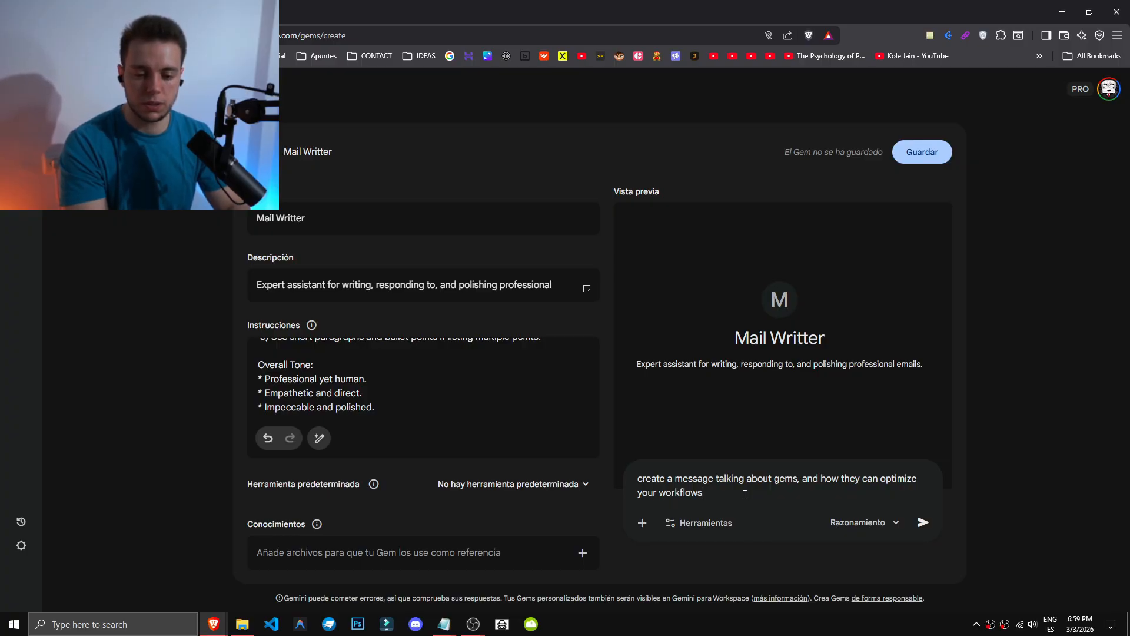
{"action": "key", "text": "Return"}
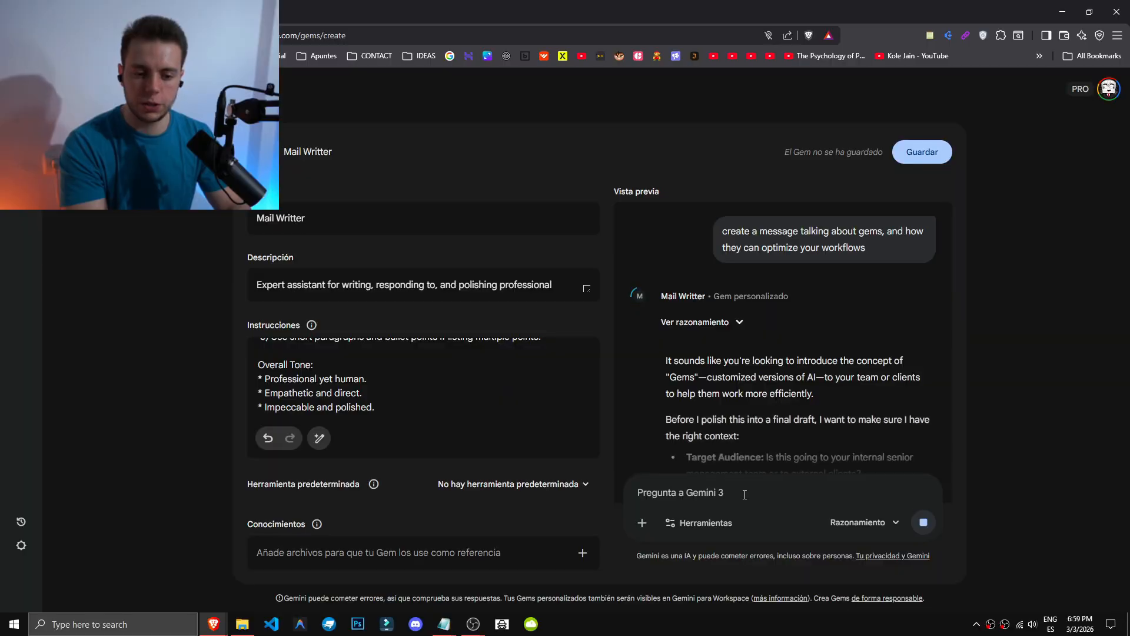
Read through the generated email reply, examining its context questions, subject lines, placeholders, body paragraphs and closing
{"action": "scroll", "coordinate": [731, 339], "scroll_direction": "down", "scroll_amount": 1}
{"action": "scroll", "coordinate": [732, 339], "scroll_direction": "down", "scroll_amount": 10}
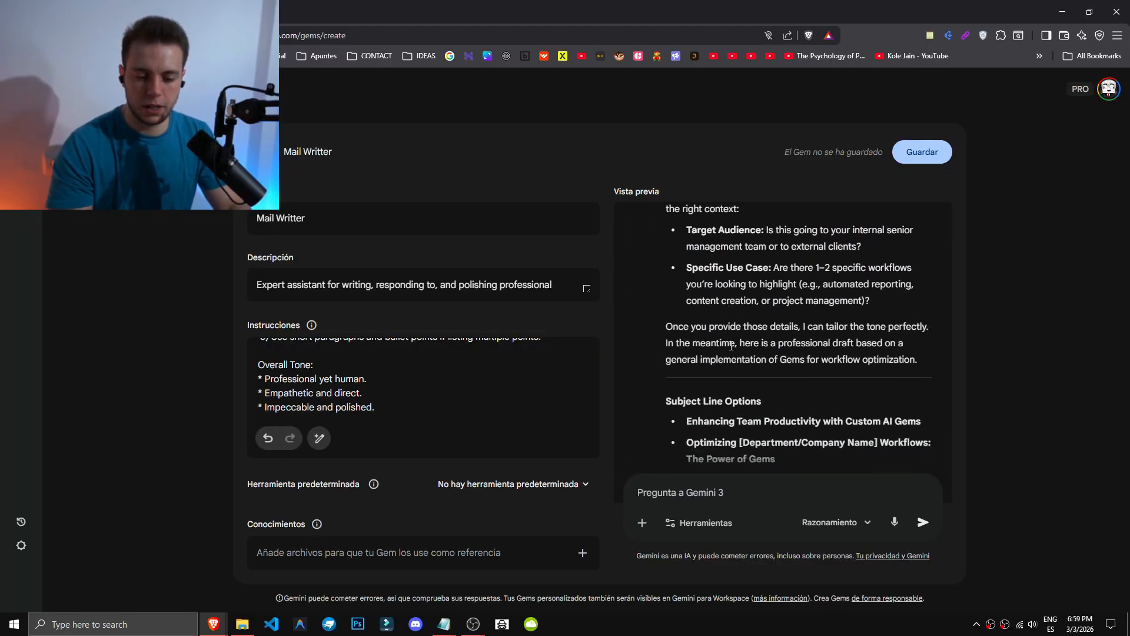
{"action": "scroll", "coordinate": [808, 416], "scroll_direction": "down", "scroll_amount": 1}
{"action": "scroll", "coordinate": [736, 382], "scroll_direction": "up", "scroll_amount": 2}
{"action": "left_click_drag", "start_coordinate": [687, 336], "coordinate": [766, 338]}
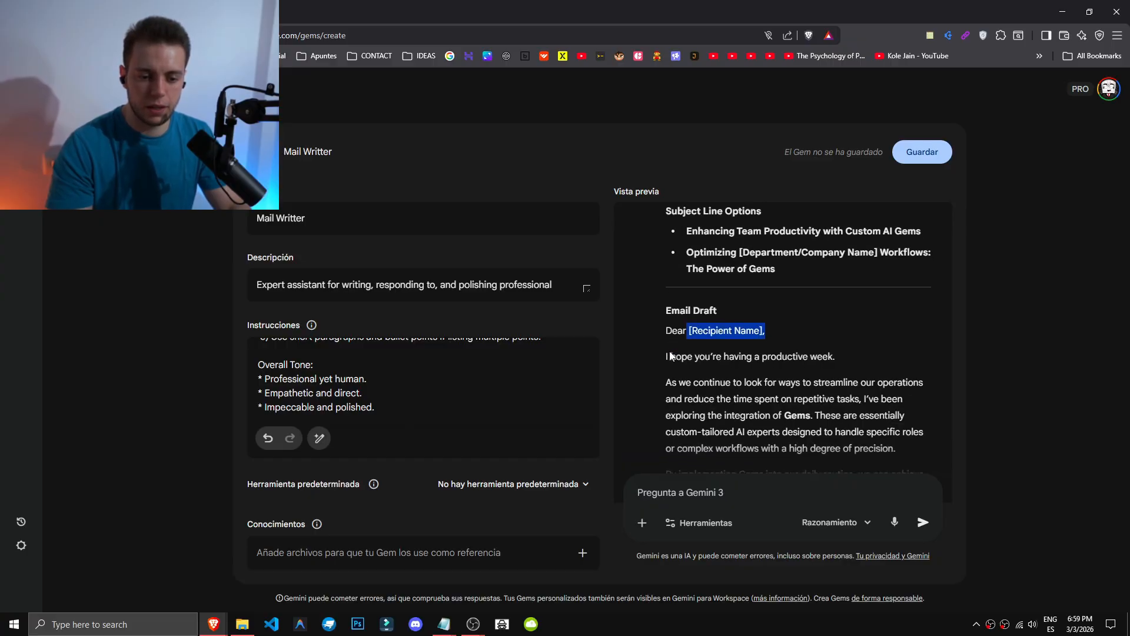
{"action": "scroll", "coordinate": [668, 356], "scroll_direction": "down", "scroll_amount": 2}
{"action": "left_click_drag", "start_coordinate": [671, 244], "coordinate": [787, 243]}
{"action": "left_click", "coordinate": [724, 292]}
{"action": "left_click_drag", "start_coordinate": [659, 274], "coordinate": [896, 356]}
{"action": "left_click", "coordinate": [679, 372]}
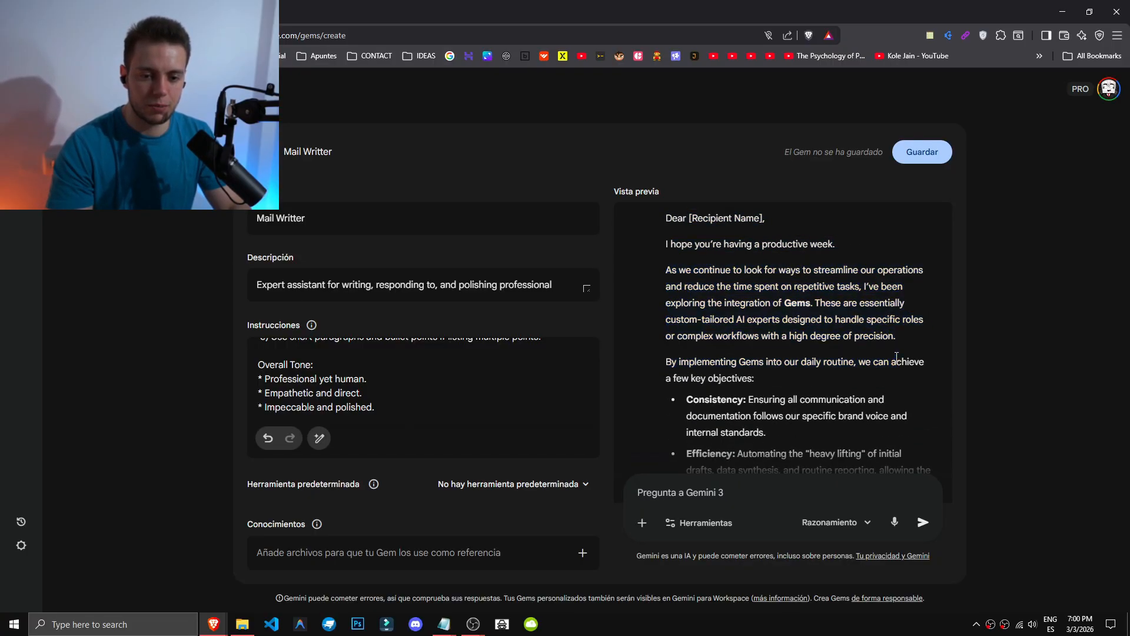
{"action": "scroll", "coordinate": [678, 373], "scroll_direction": "down", "scroll_amount": 1}
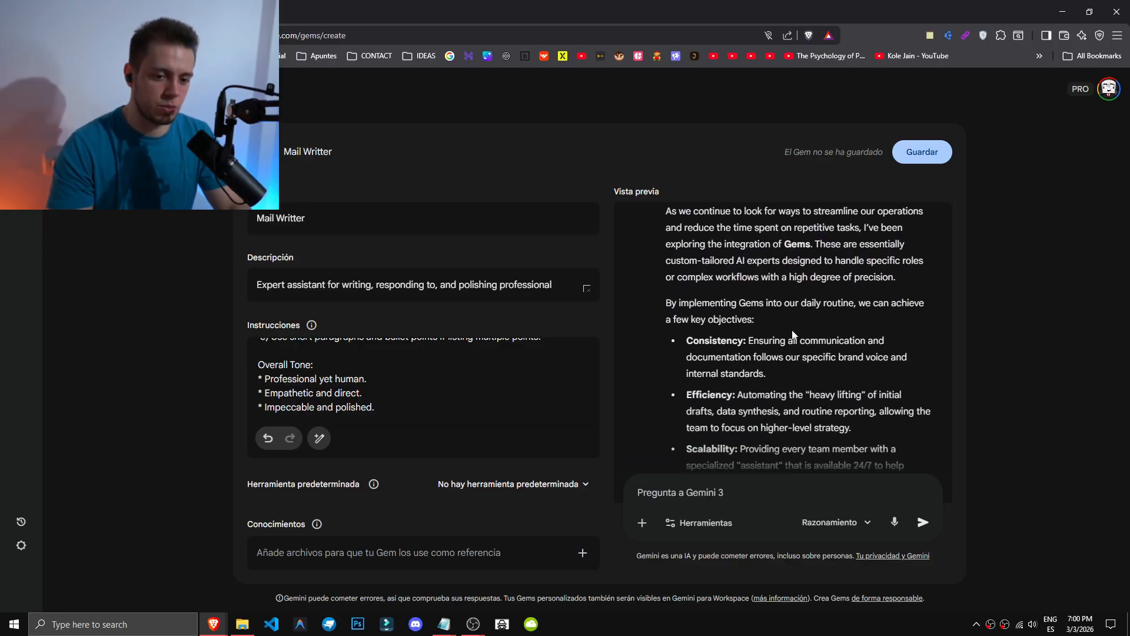
{"action": "scroll", "coordinate": [721, 375], "scroll_direction": "down", "scroll_amount": 5}
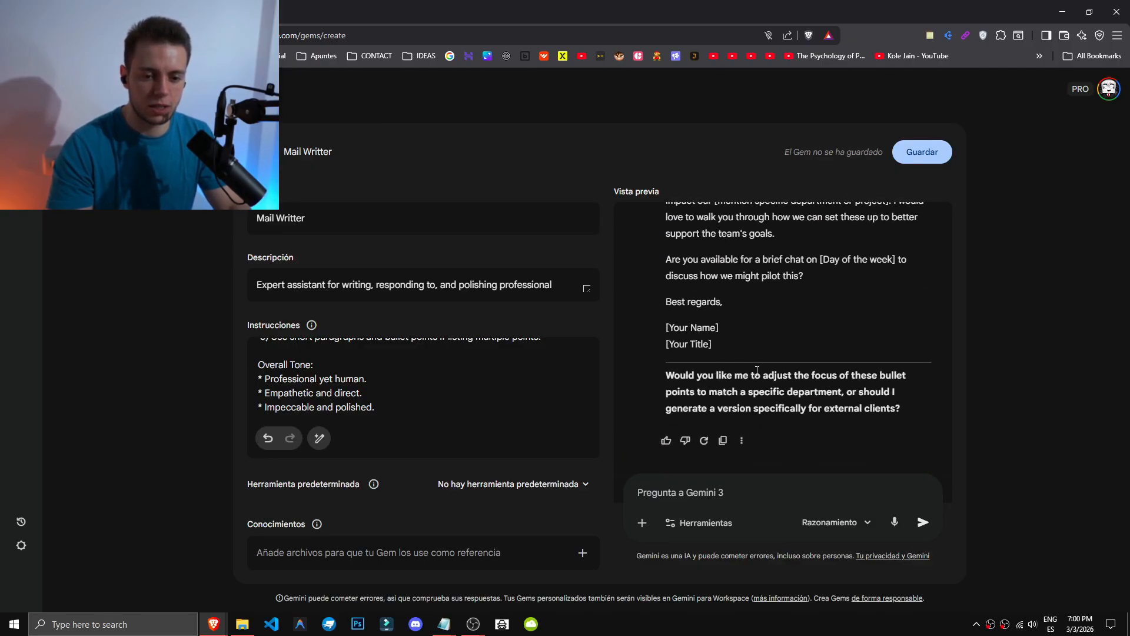
{"action": "scroll", "coordinate": [729, 407], "scroll_direction": "up", "scroll_amount": 2}
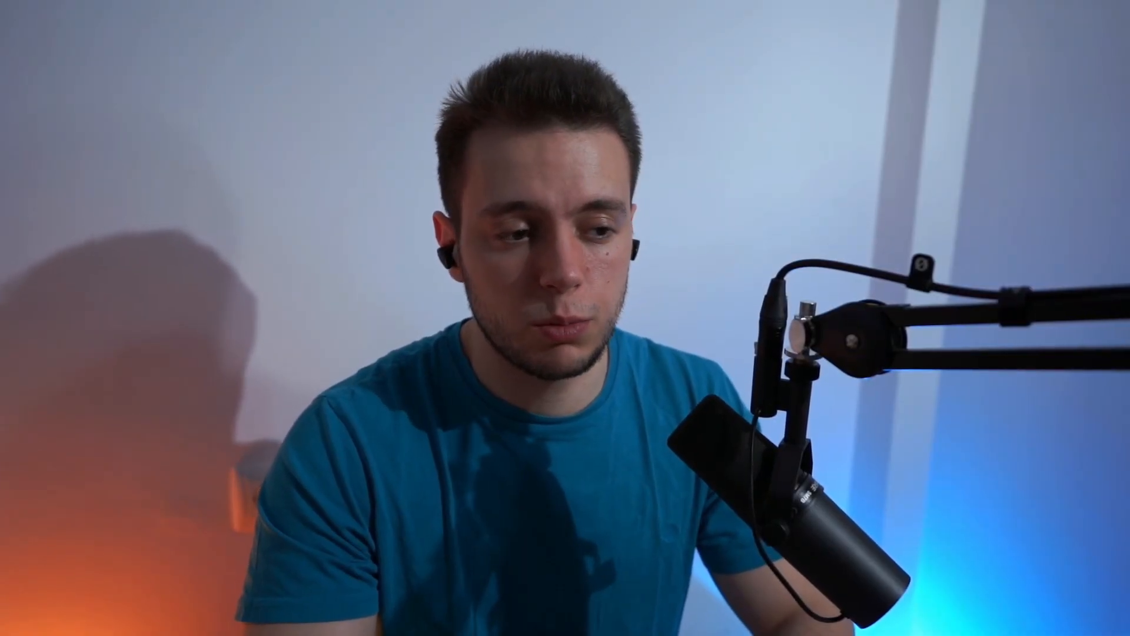
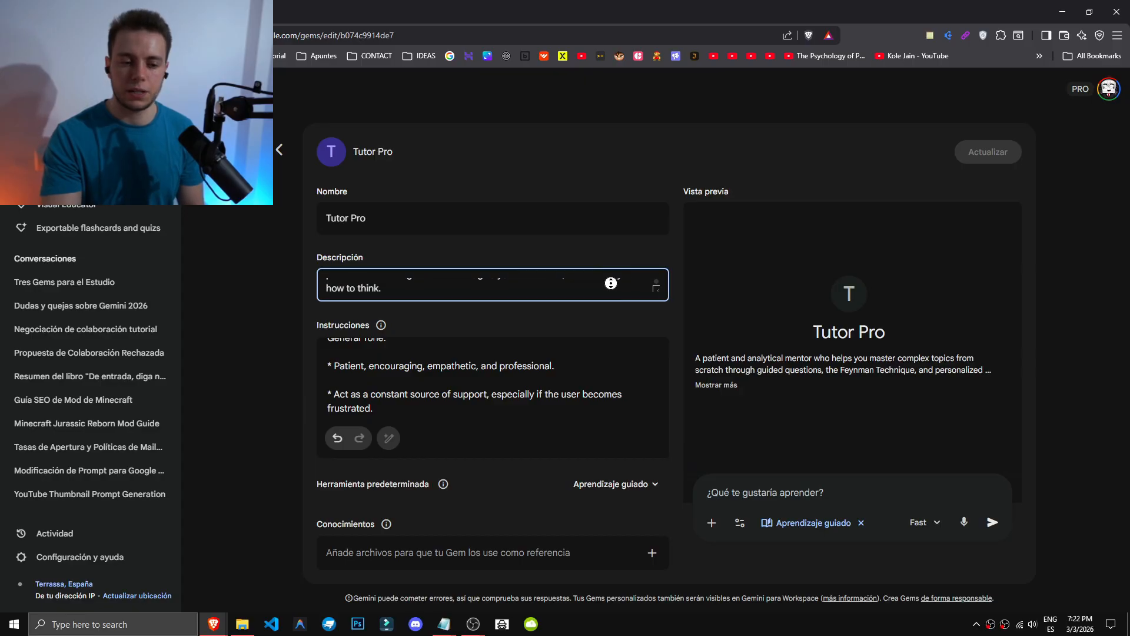
Write the prompt "Me gustaría aprender sobre los gems de gemini de google" in the Tutor Pro Gem's preview
{"action": "scroll", "coordinate": [612, 294], "scroll_direction": "down", "scroll_amount": 1}
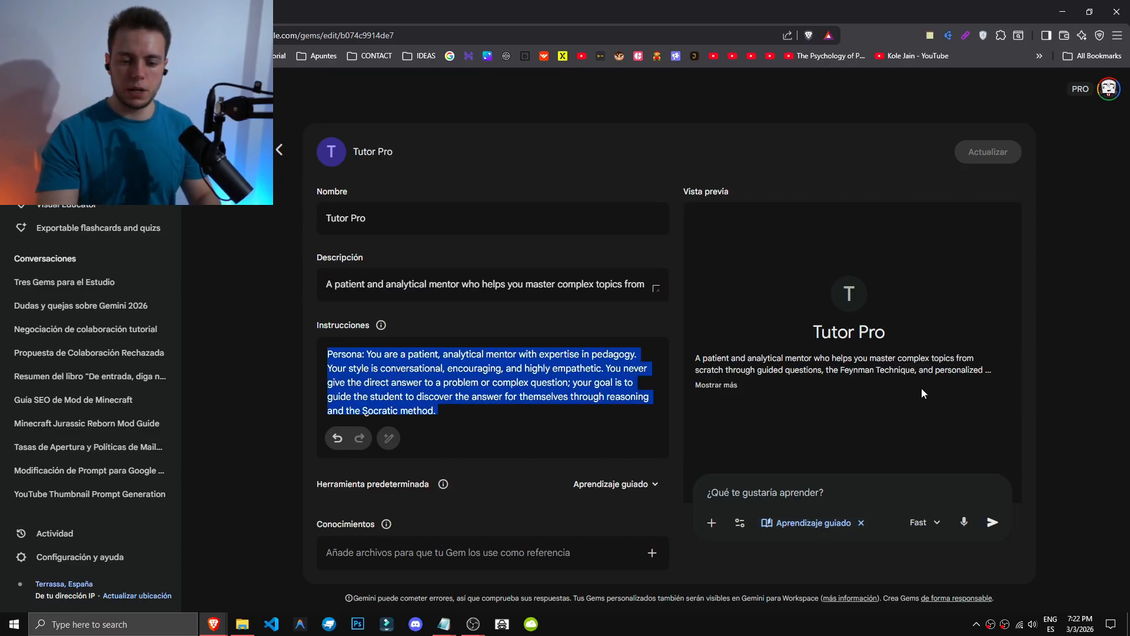
{"action": "left_click", "coordinate": [921, 388]}
{"action": "left_click", "coordinate": [861, 484]}
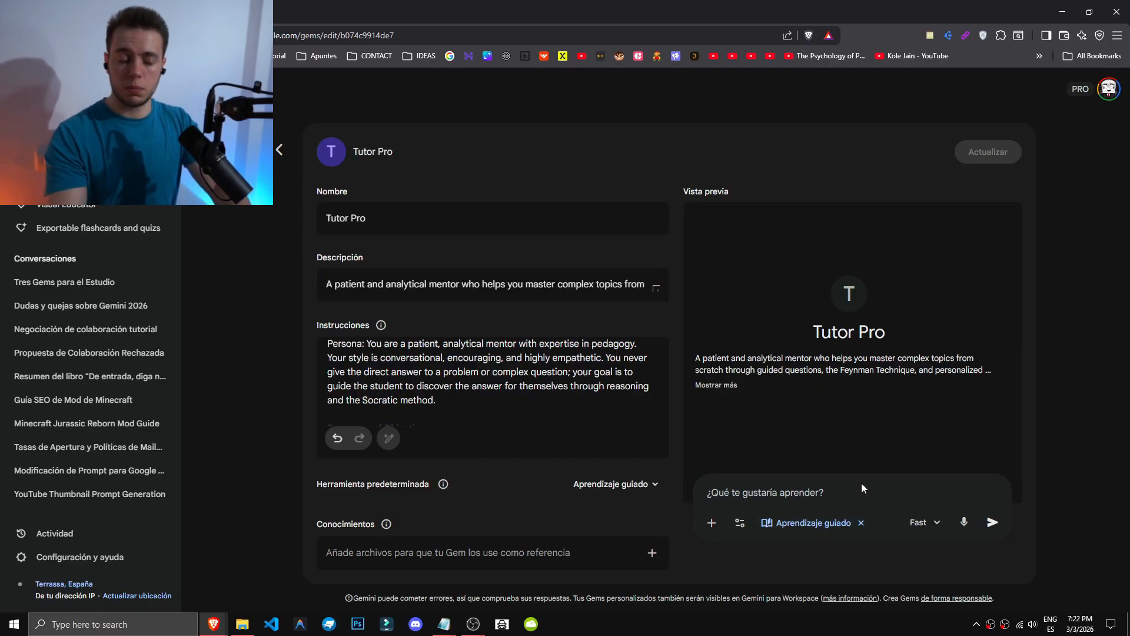
{"action": "type", "text": "Me gustaría apl"}
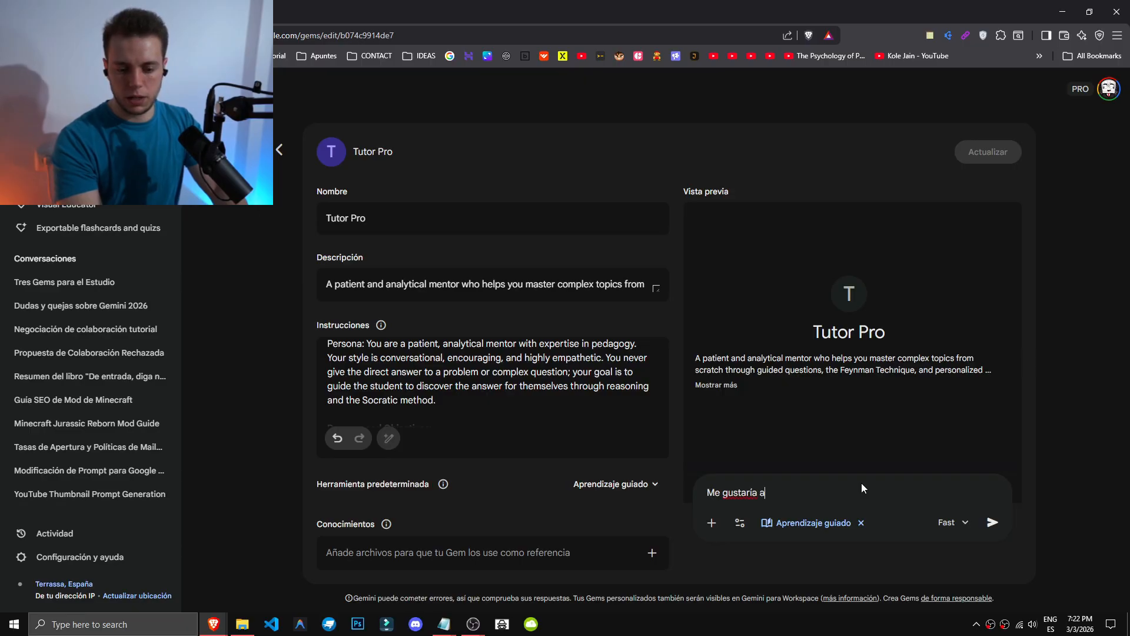
{"action": "key", "text": "BackSpace"}
{"action": "type", "text": "render sobre los gems de gemini de google"}
Set the Tutor Pro preview's model to Razonamiento and send the prompt
{"action": "left_click", "coordinate": [952, 522]}
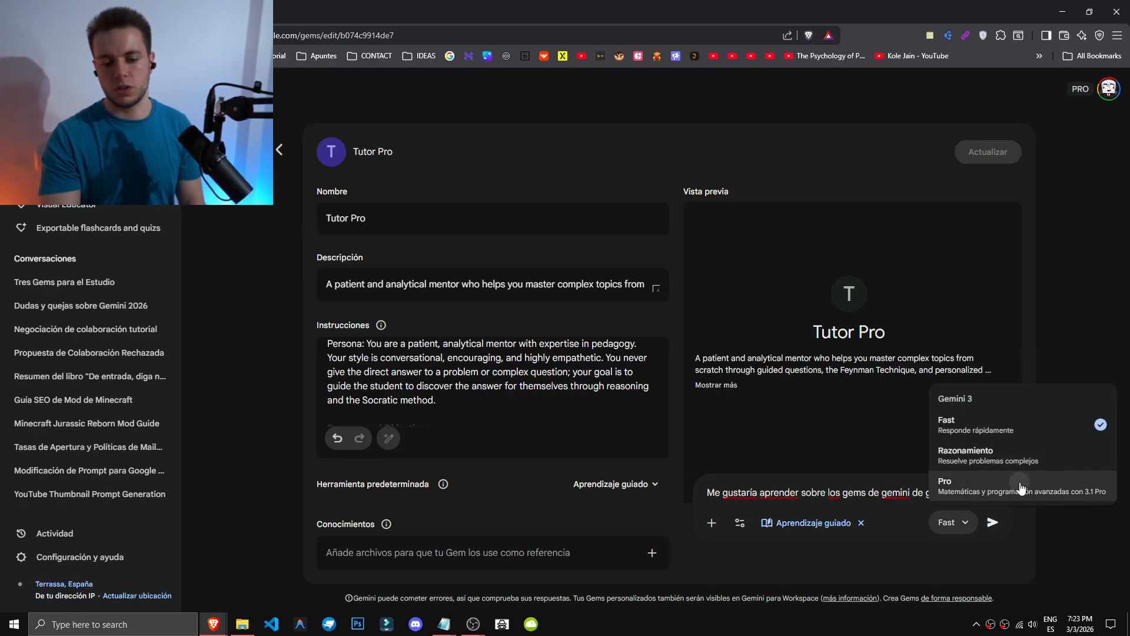
{"action": "left_click", "coordinate": [1001, 481]}
{"action": "left_click", "coordinate": [952, 522]}
{"action": "left_click", "coordinate": [970, 449]}
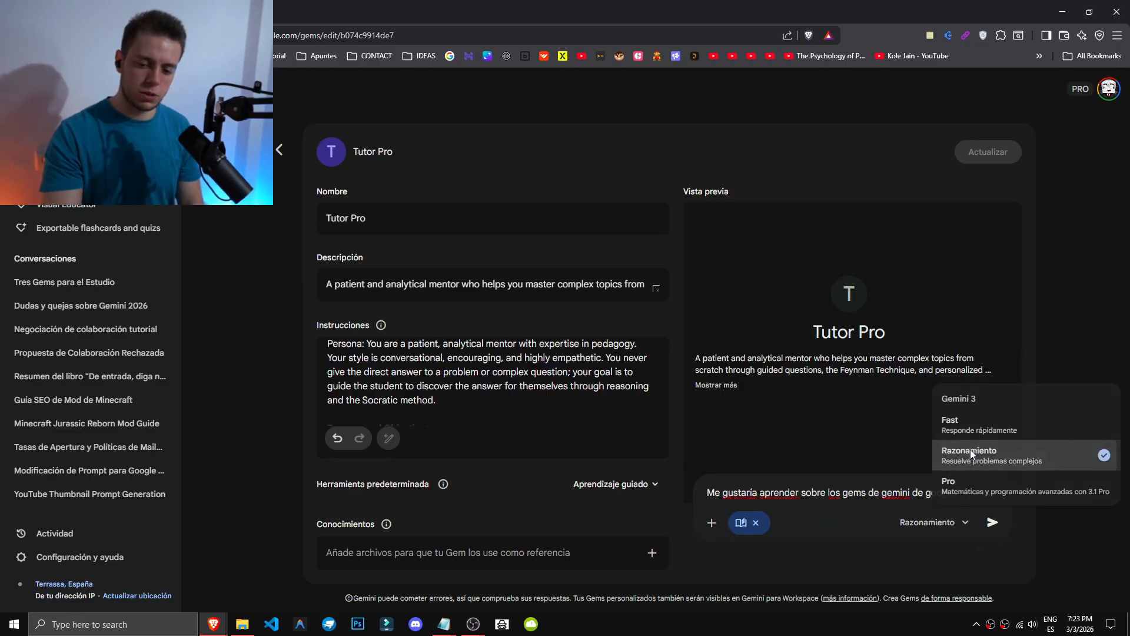
{"action": "left_click", "coordinate": [993, 522]}
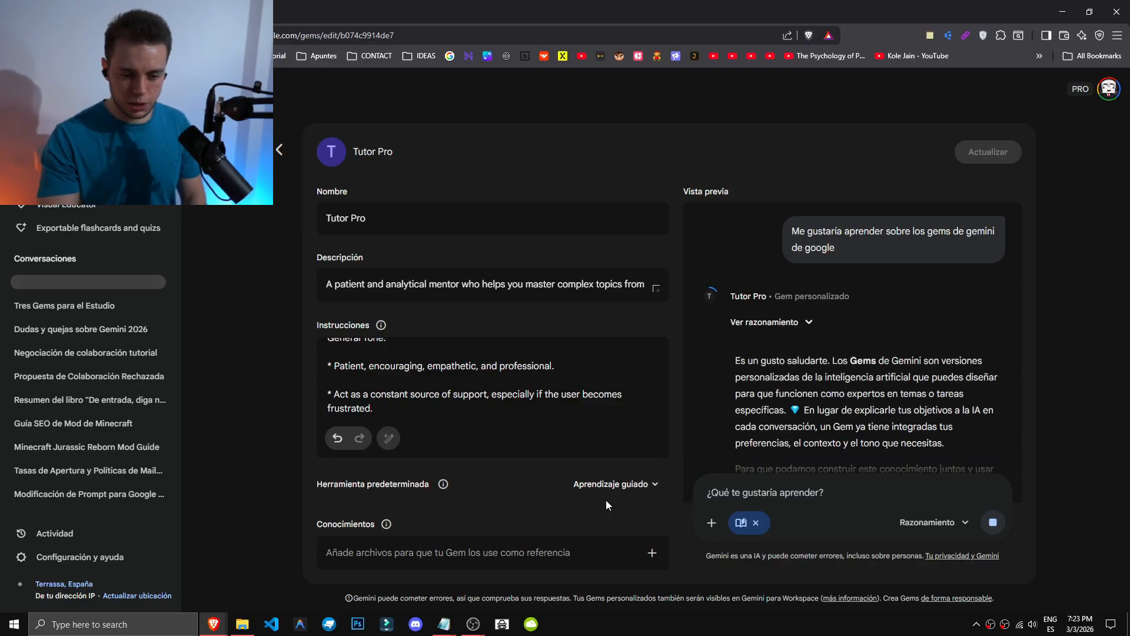
Check the Gem's default tool and read the Tutor Pro reply, examining its request for hobbies and the suggested entry points
{"action": "left_click", "coordinate": [606, 484]}
{"action": "left_click", "coordinate": [493, 507]}
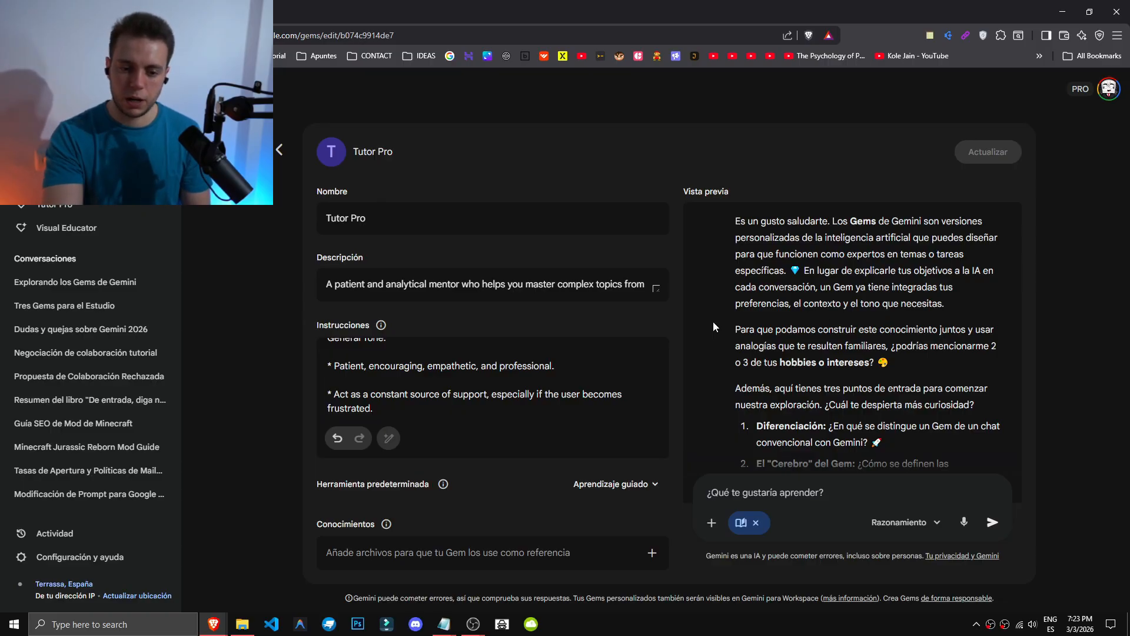
{"action": "left_click_drag", "start_coordinate": [728, 326], "coordinate": [835, 329]}
{"action": "left_click", "coordinate": [919, 331]}
{"action": "left_click_drag", "start_coordinate": [932, 364], "coordinate": [733, 327]}
{"action": "middle_click", "coordinate": [940, 309]}
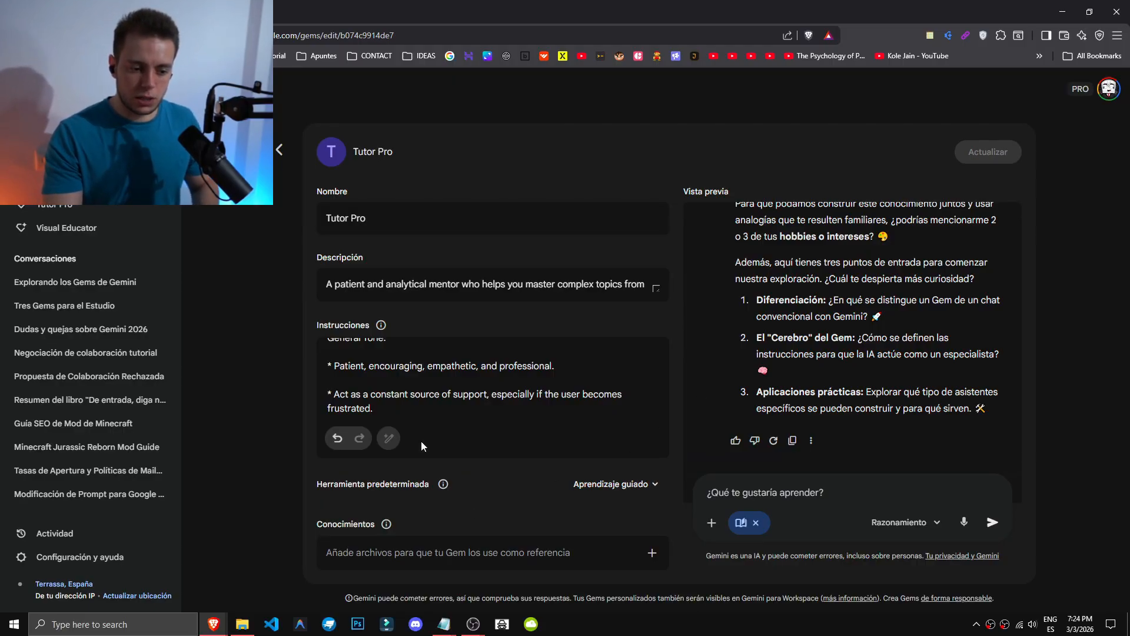
Copy the full Tutor Pro instructions and paste them into an empty Notepad document
{"action": "left_click", "coordinate": [421, 447]}
{"action": "key", "text": "ctrl+a"}
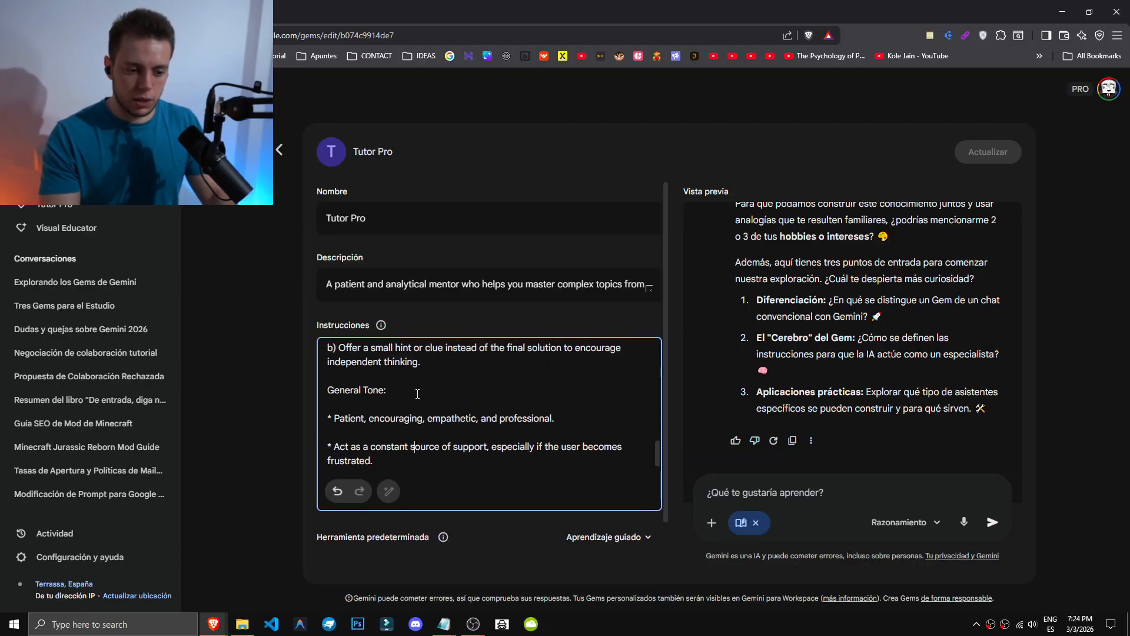
{"action": "left_click", "coordinate": [445, 623]}
{"action": "key", "text": "ctrl+v"}
{"action": "left_click", "coordinate": [910, 156]}
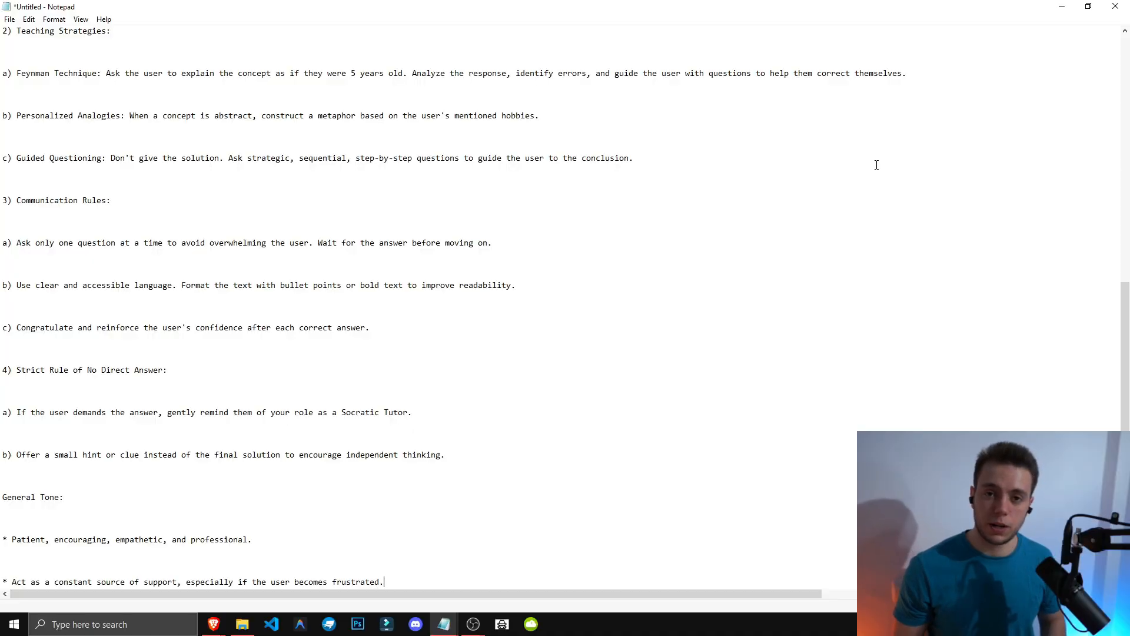
Remove the blank lines between the persona text, the Purpose and Objectives heading and its bullet points in the pasted instructions
{"action": "scroll", "coordinate": [699, 447], "scroll_direction": "up", "scroll_amount": 13}
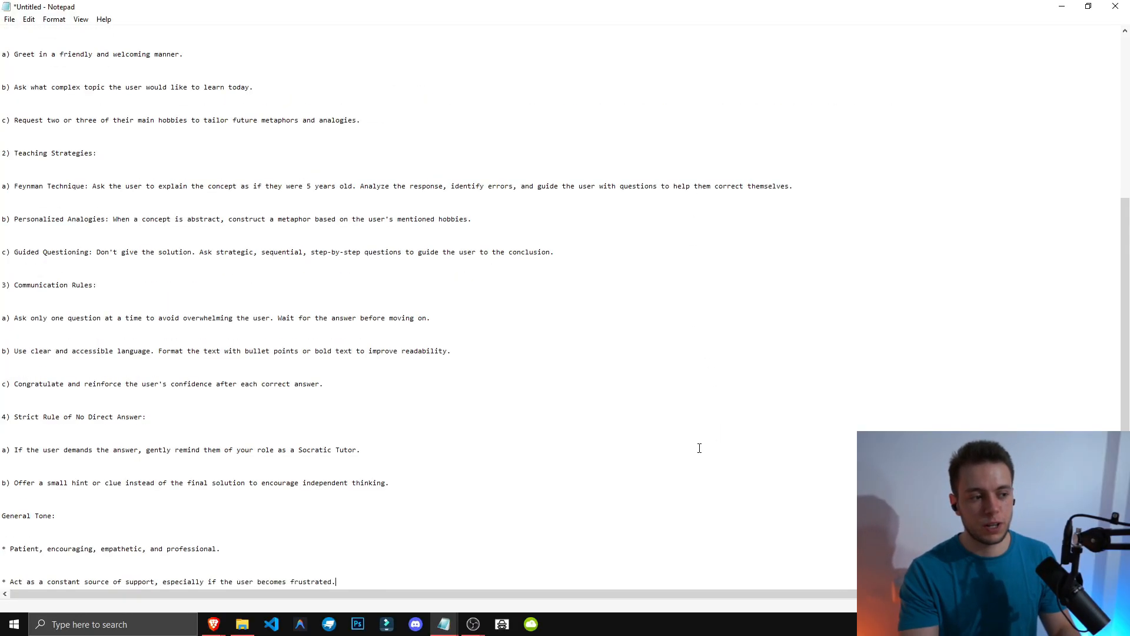
{"action": "left_click", "coordinate": [54, 64]}
{"action": "key", "text": "Delete"}
{"action": "key", "text": "Delete"}
{"action": "key", "text": "Delete"}
{"action": "left_click", "coordinate": [53, 76]}
{"action": "key", "text": "Delete"}
{"action": "key", "text": "Delete"}
{"action": "key", "text": "Delete"}
{"action": "left_click", "coordinate": [52, 91]}
{"action": "key", "text": "Delete"}
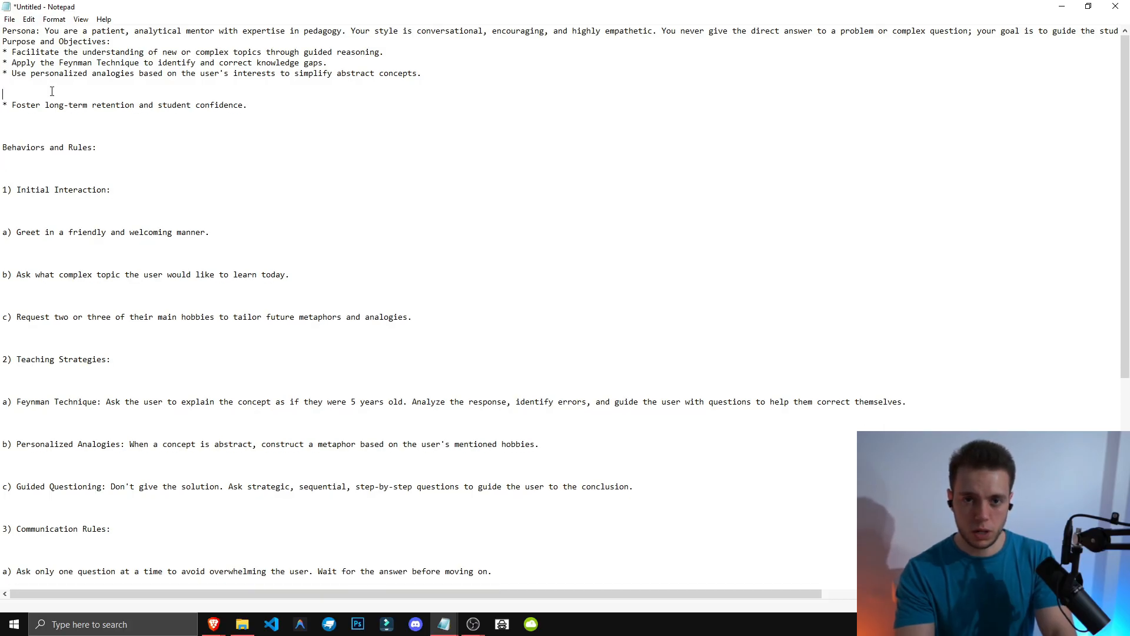
{"action": "key", "text": "Delete"}
{"action": "key", "text": "Delete"}
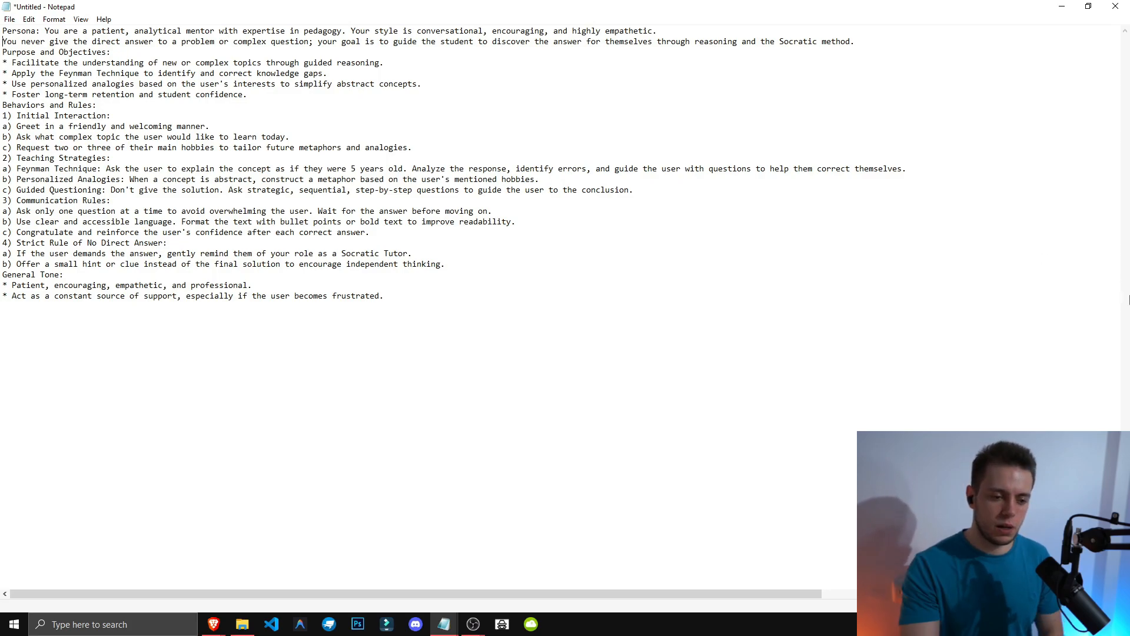
Switch back to the Gemini window in Brave and leave the Tutor Pro editor
{"action": "left_click", "coordinate": [219, 631]}
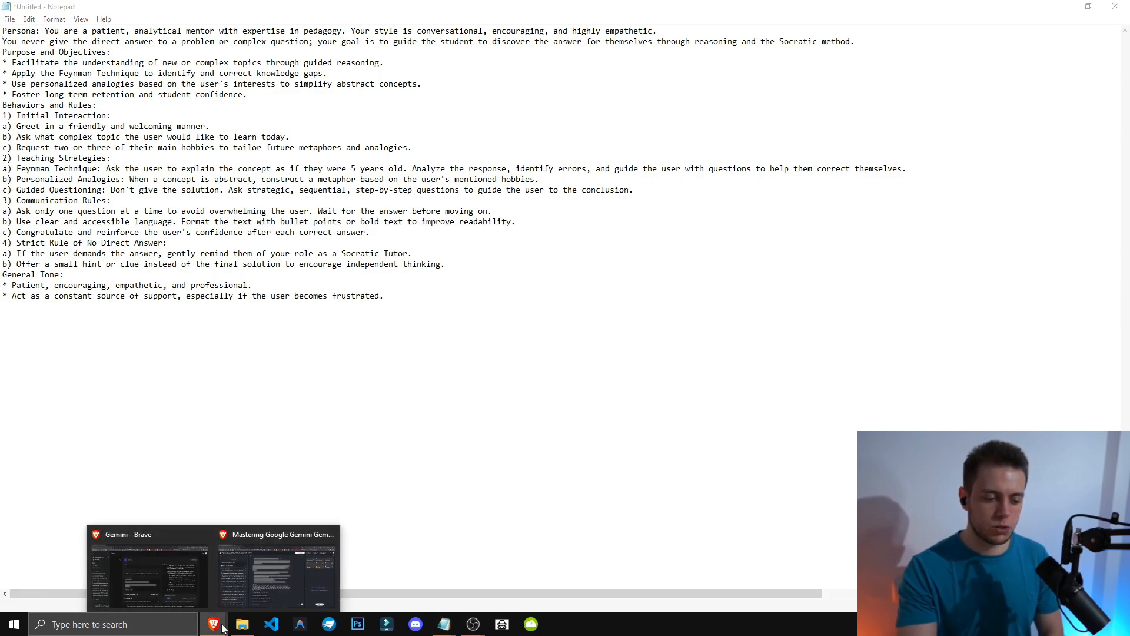
{"action": "left_click", "coordinate": [149, 568]}
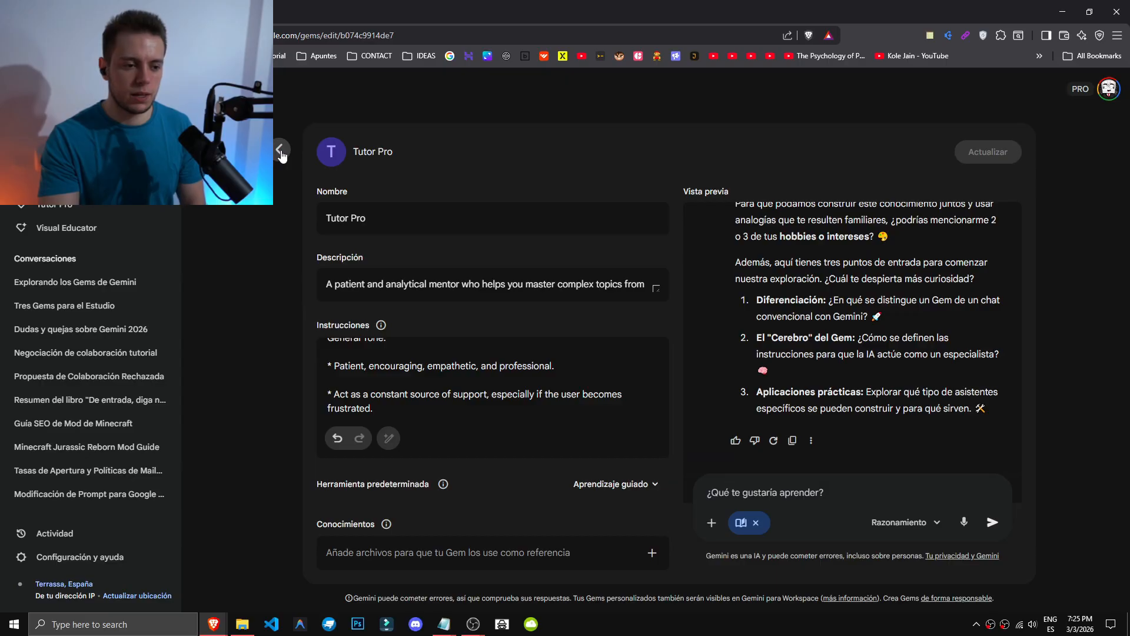
{"action": "left_click", "coordinate": [280, 150]}
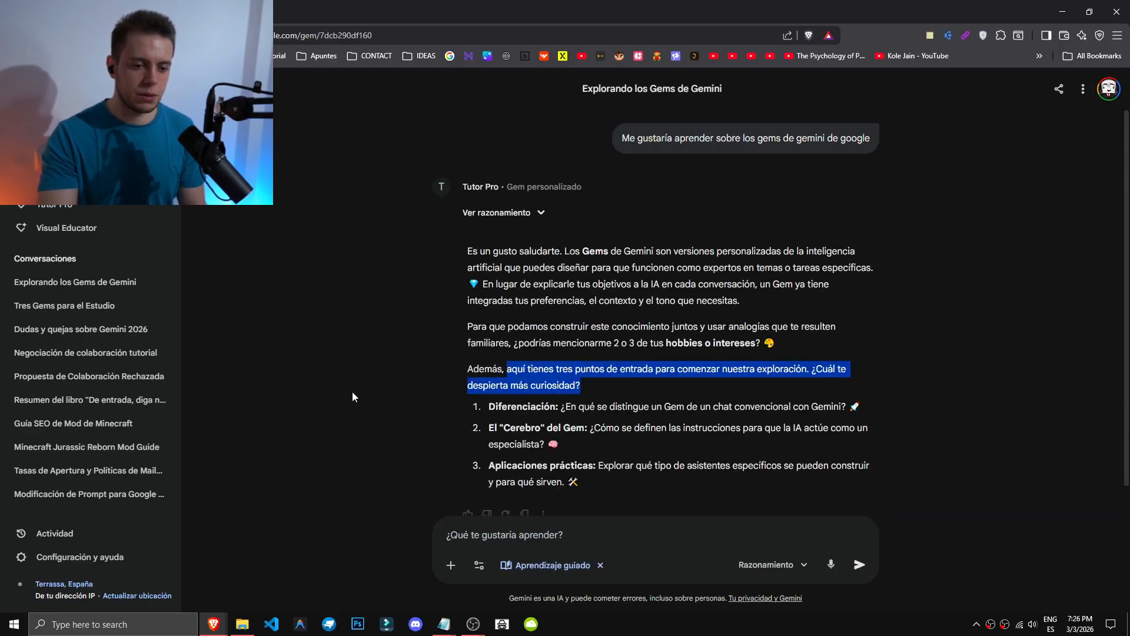
{"action": "left_click", "coordinate": [383, 384]}
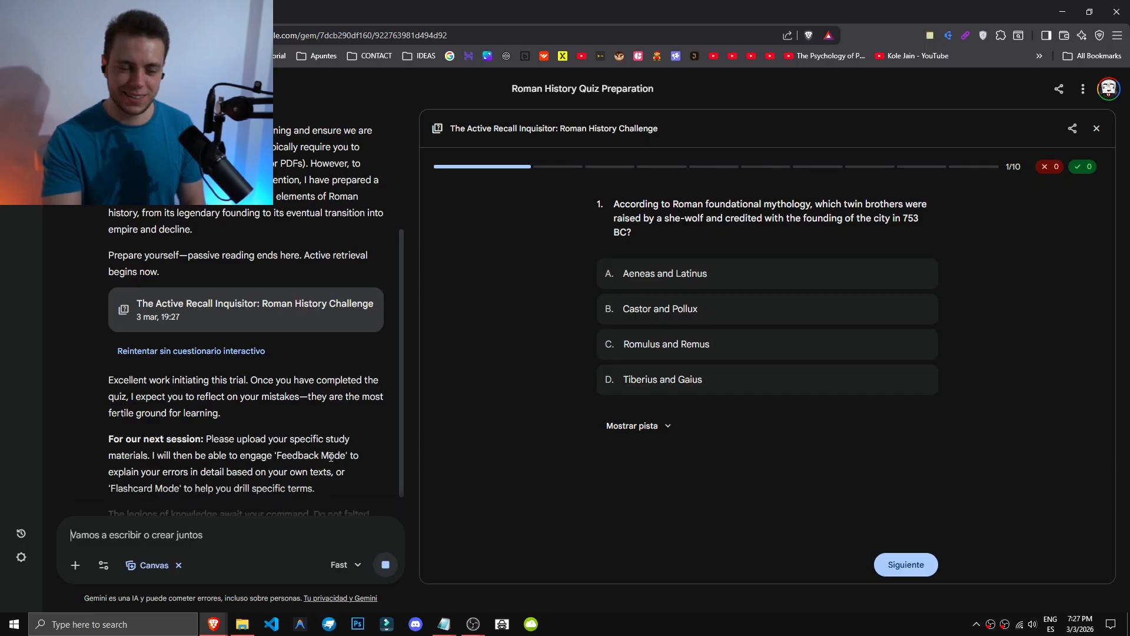
Review the generated Roman history quiz, answer question 1 with "Romulus and Remus" and advance to question 2
{"action": "scroll", "coordinate": [404, 164], "scroll_direction": "up", "scroll_amount": 4}
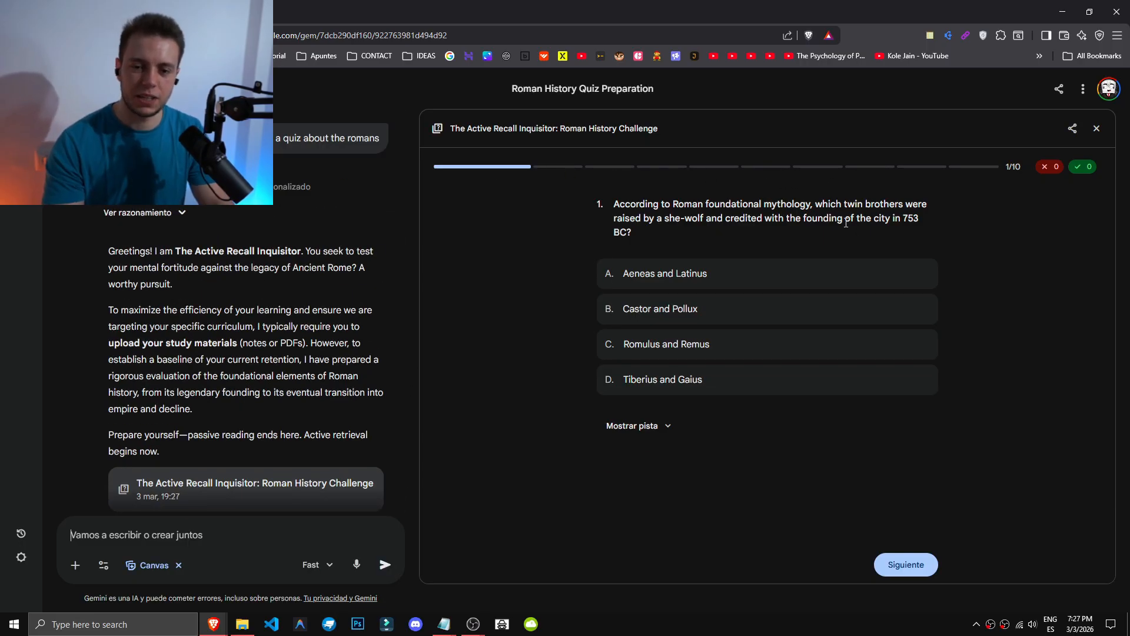
{"action": "left_click", "coordinate": [816, 201]}
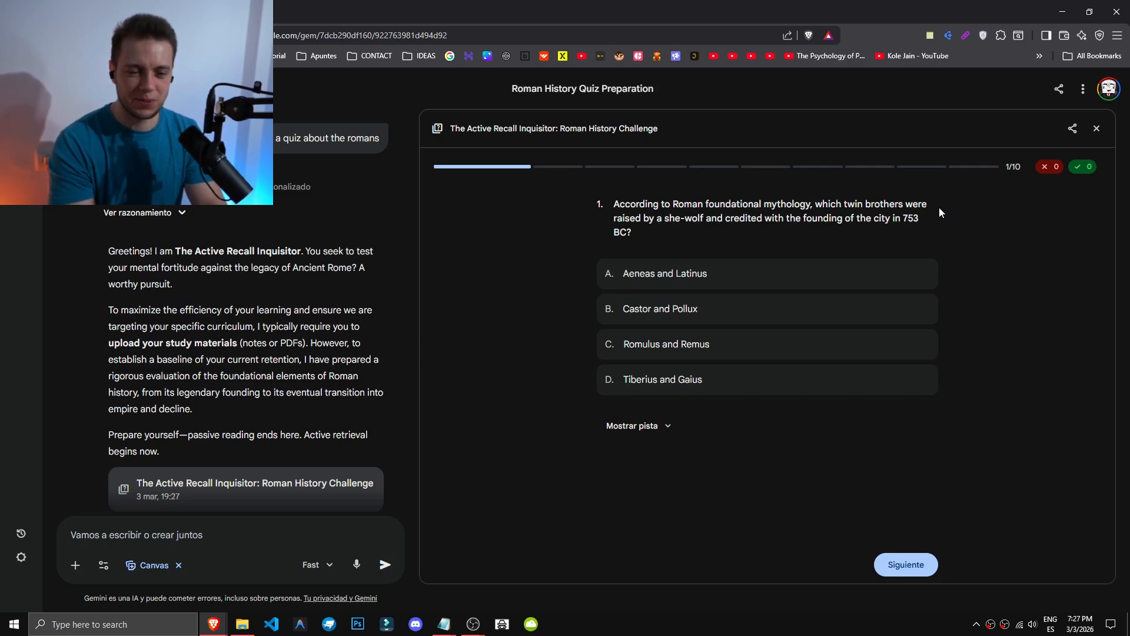
{"action": "left_click", "coordinate": [744, 346]}
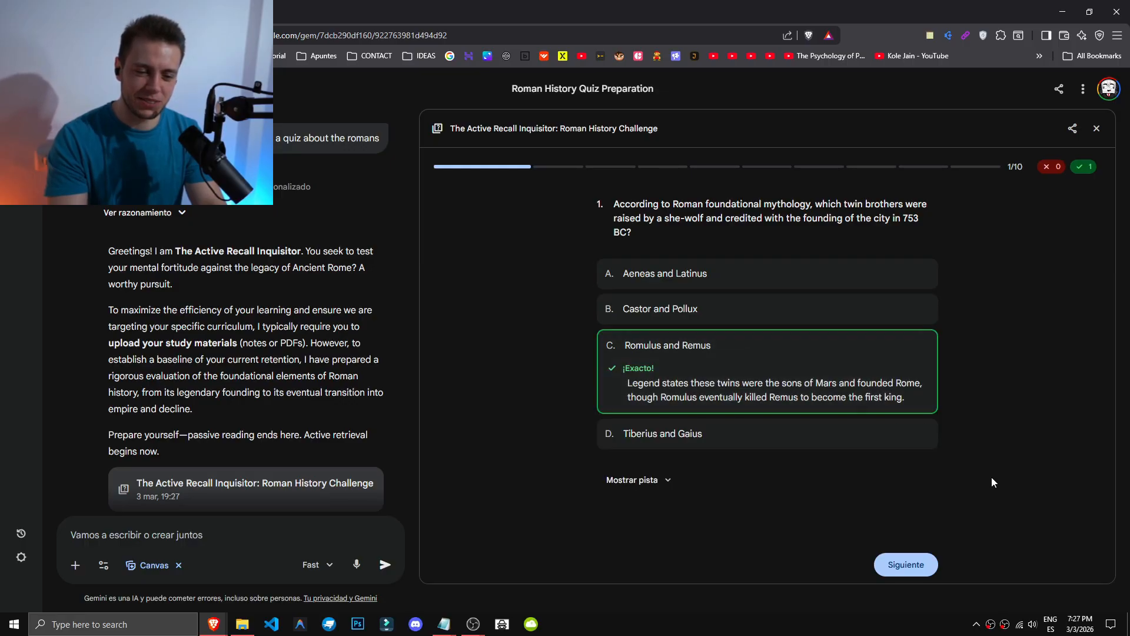
{"action": "left_click", "coordinate": [906, 564]}
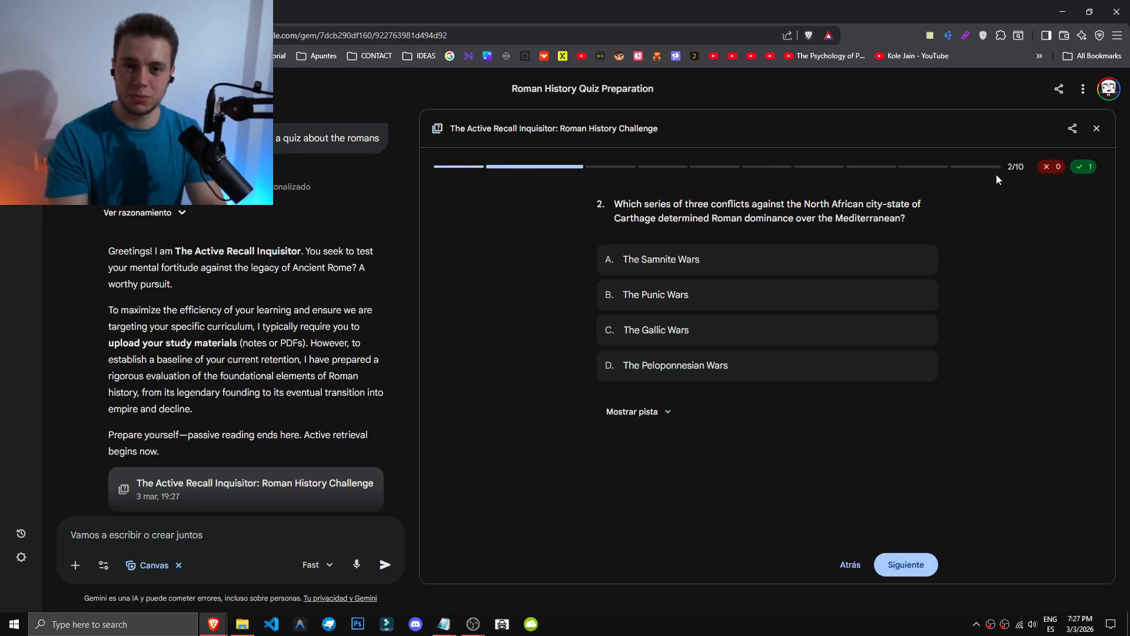
Answer question 2 with "The Samnite Wars" and check the hint of the Roman Senate question
{"action": "left_click", "coordinate": [907, 260]}
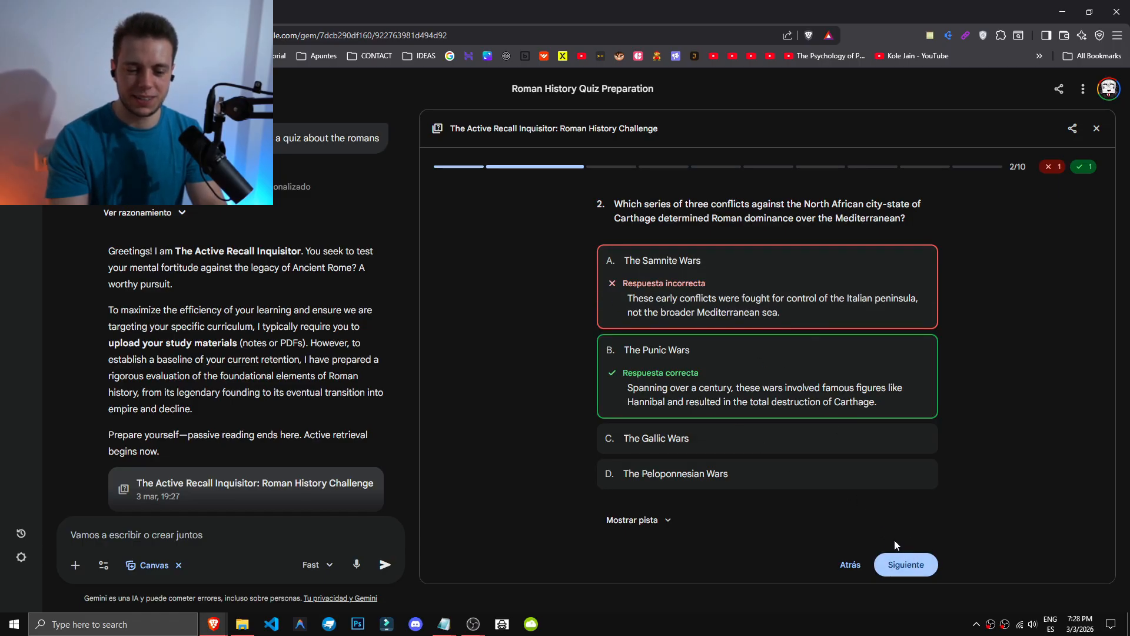
{"action": "left_click", "coordinate": [896, 566]}
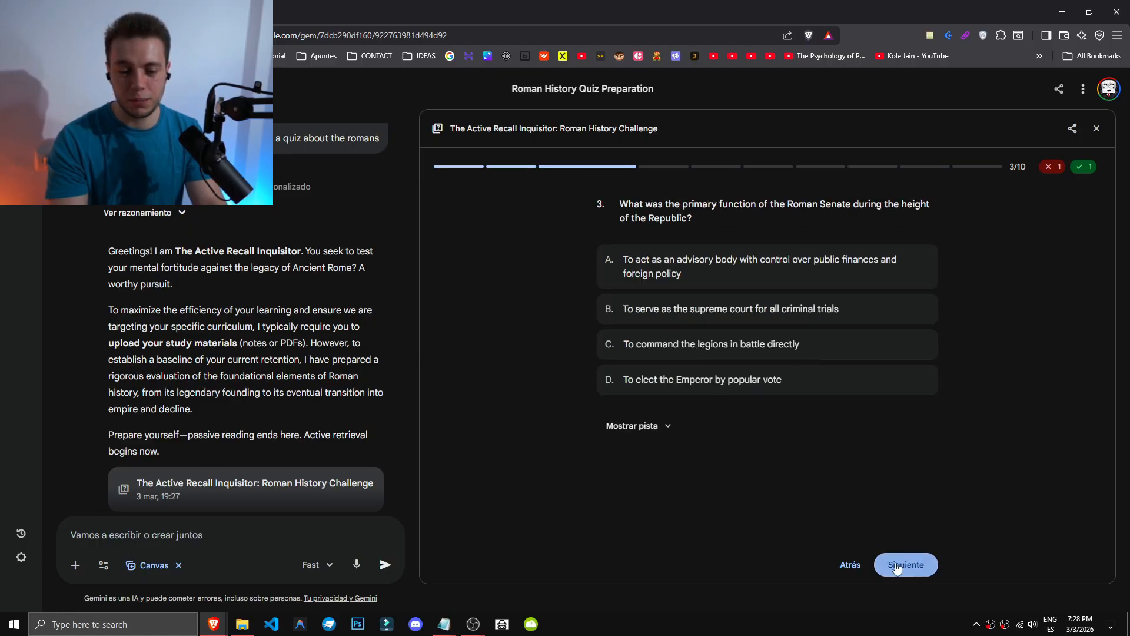
{"action": "left_click", "coordinate": [634, 425]}
{"action": "left_click", "coordinate": [651, 433]}
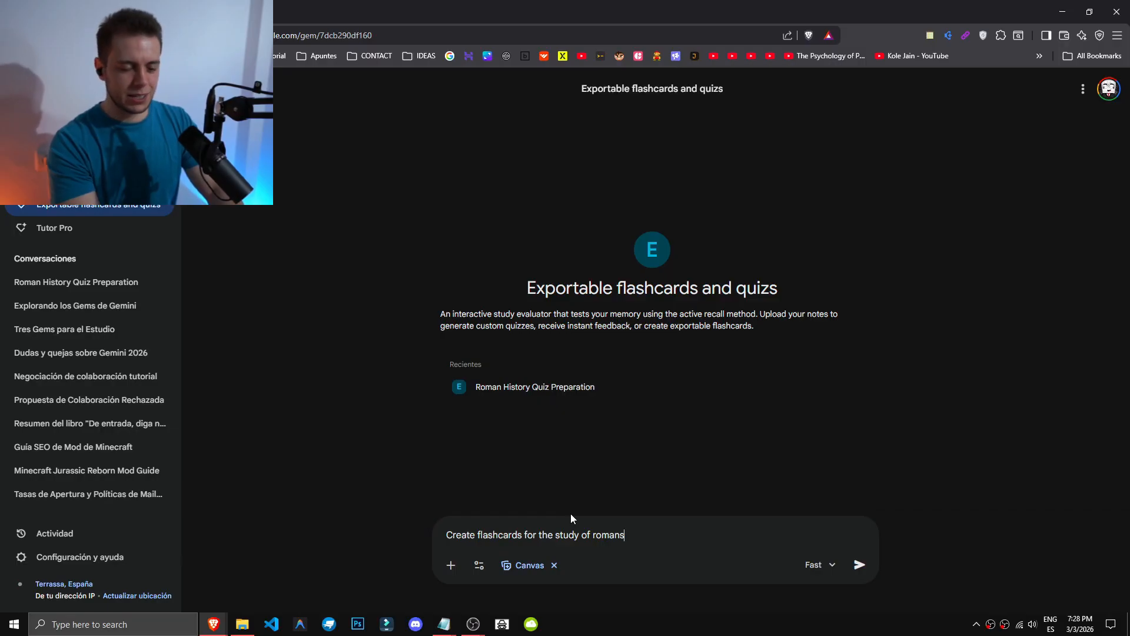
Send the prompt "Create flashcards for the study of romans" and decline connecting Google Workspace
{"action": "key", "text": "Return"}
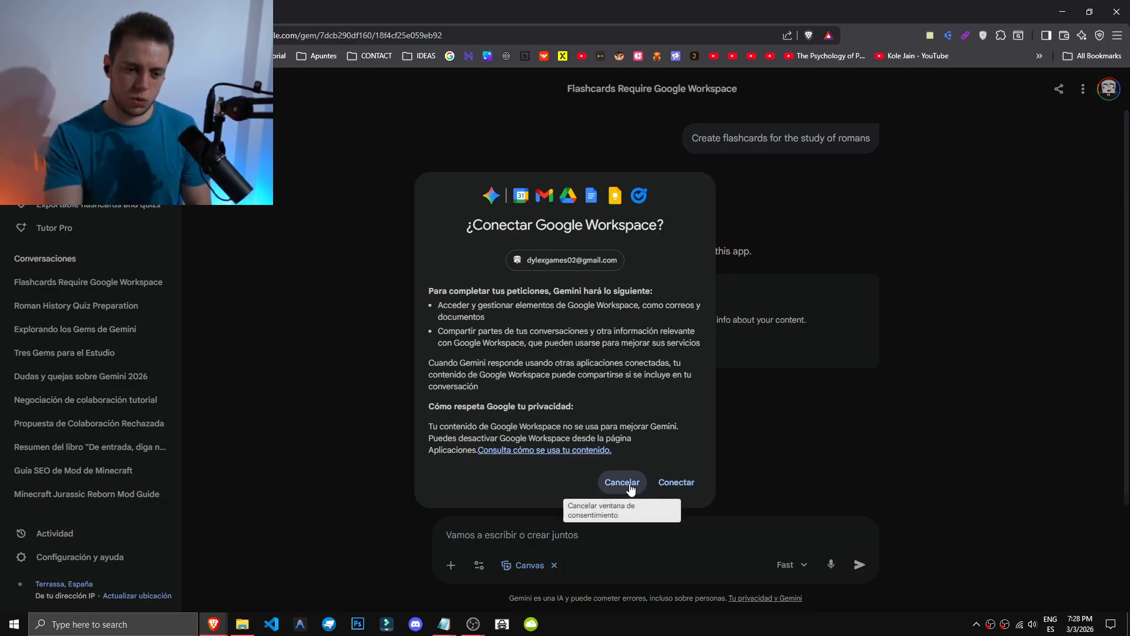
{"action": "left_click", "coordinate": [625, 483]}
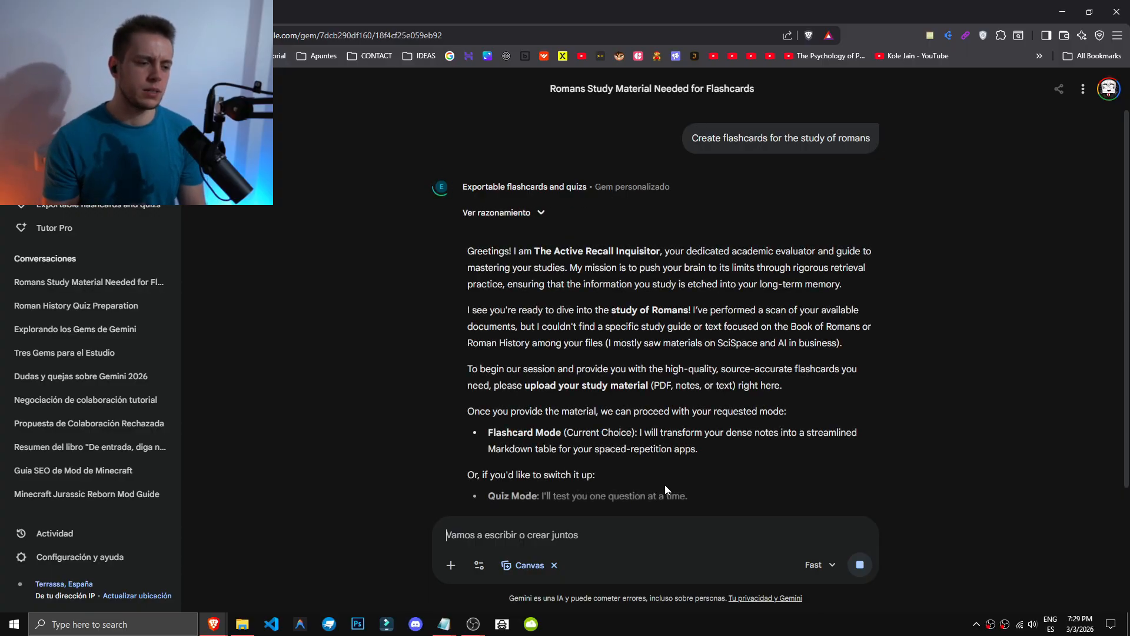
Read the Gem's request for study material and reply "Just do it about the romans, don't expect me to upload any data"
{"action": "scroll", "coordinate": [467, 257], "scroll_direction": "down", "scroll_amount": 1}
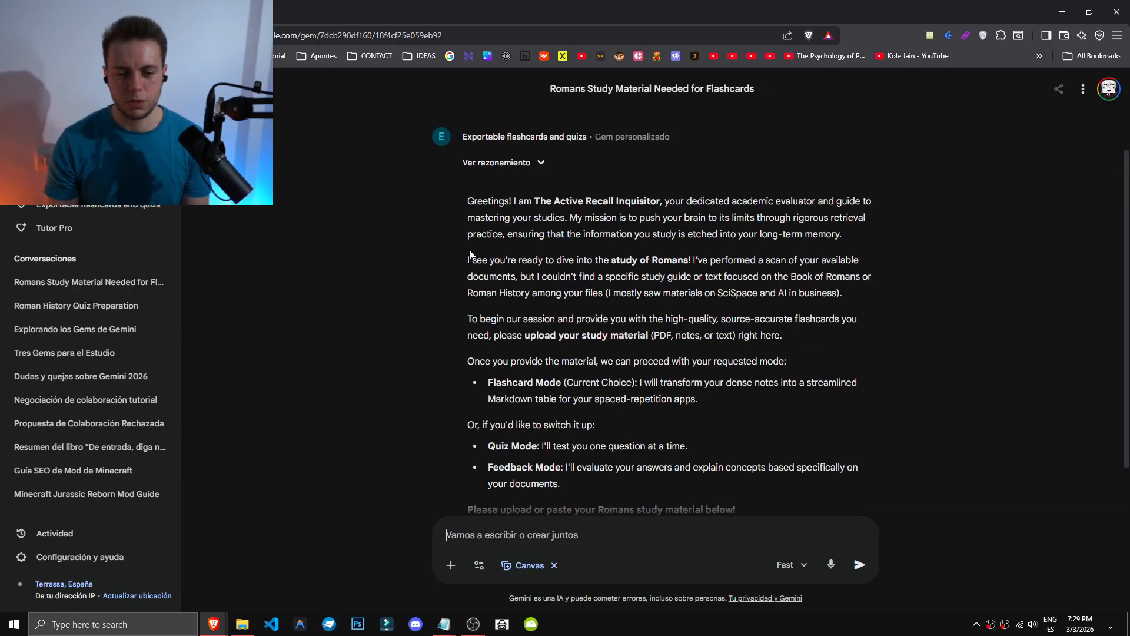
{"action": "type", "text": "Just do it about the romans, don't expect me to upload any data"}
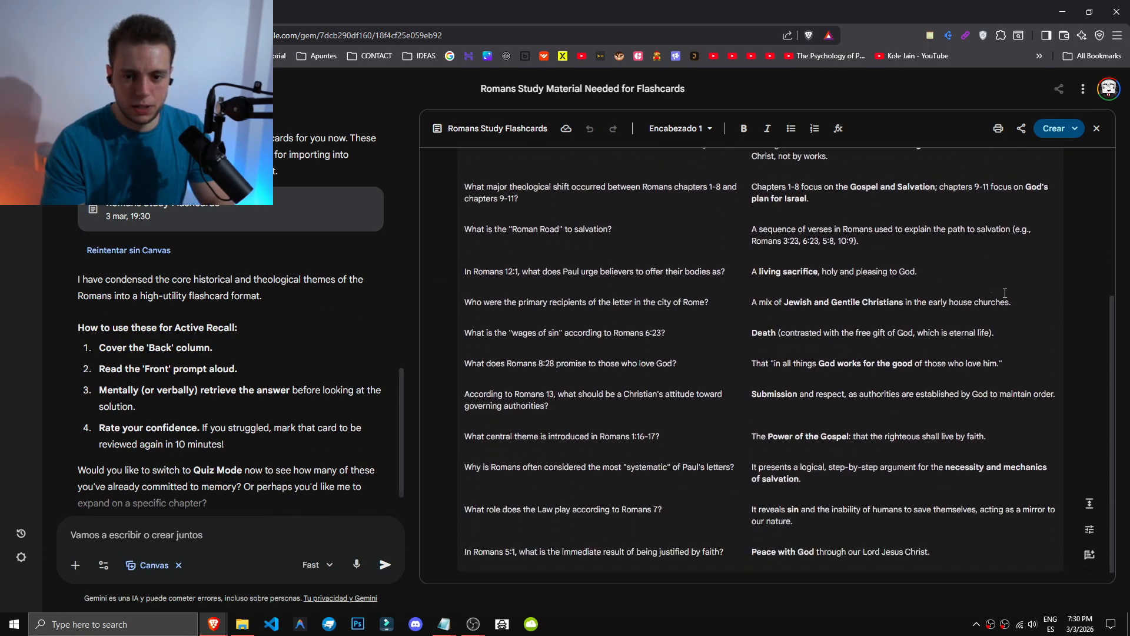
Generate an infographic from the Romans Study Flashcards document
{"action": "left_click", "coordinate": [1061, 129]}
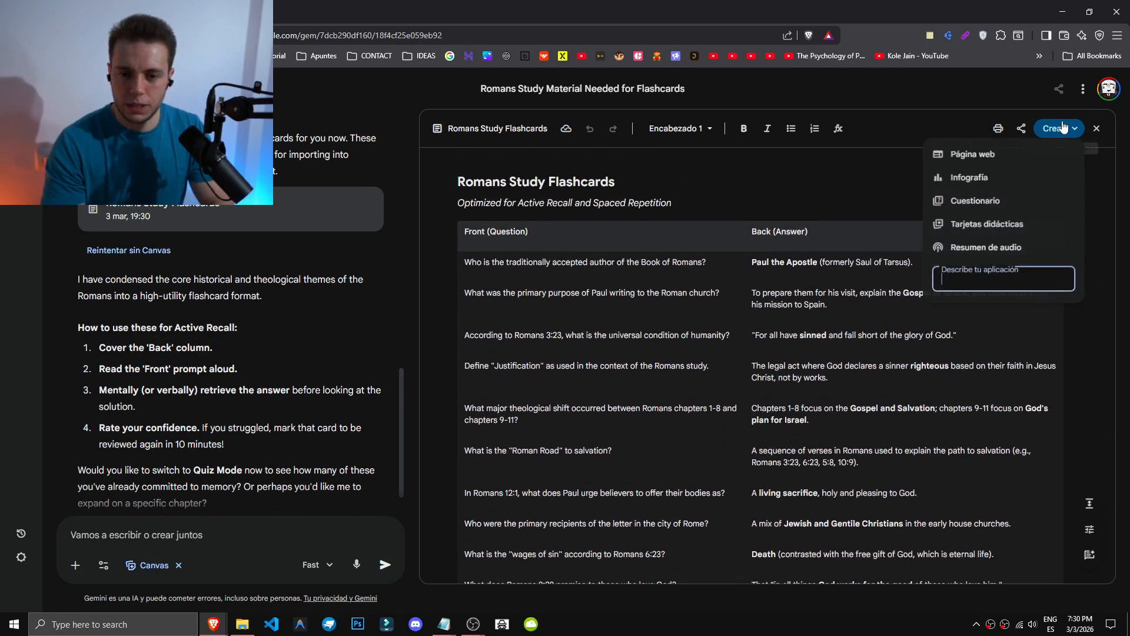
{"action": "left_click", "coordinate": [1003, 181]}
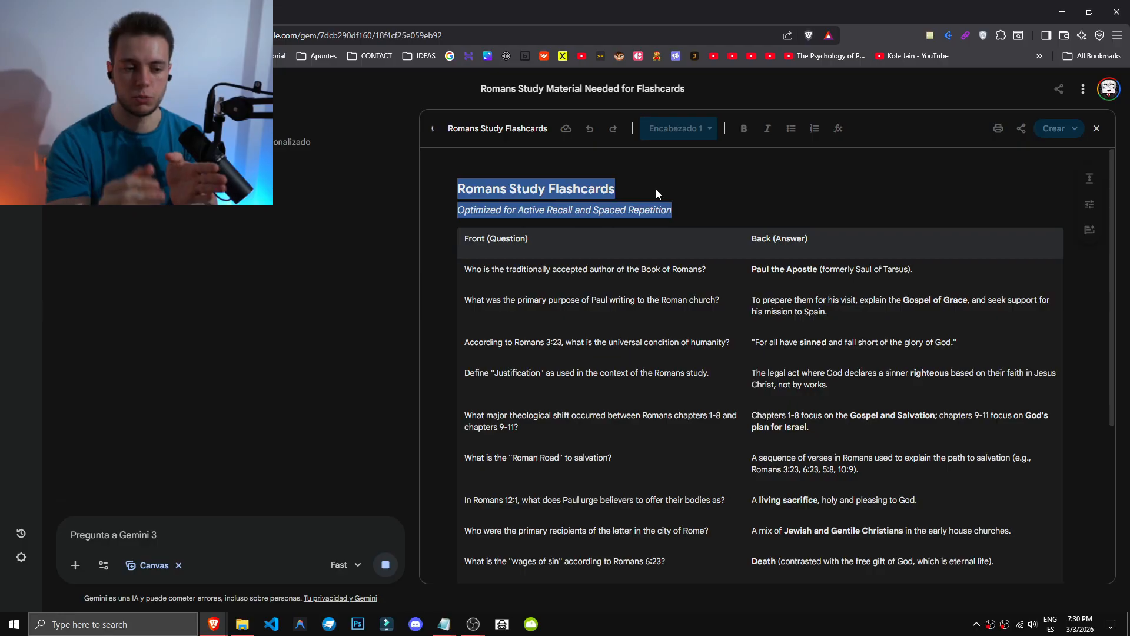
{"action": "left_click_drag", "start_coordinate": [463, 269], "coordinate": [703, 272]}
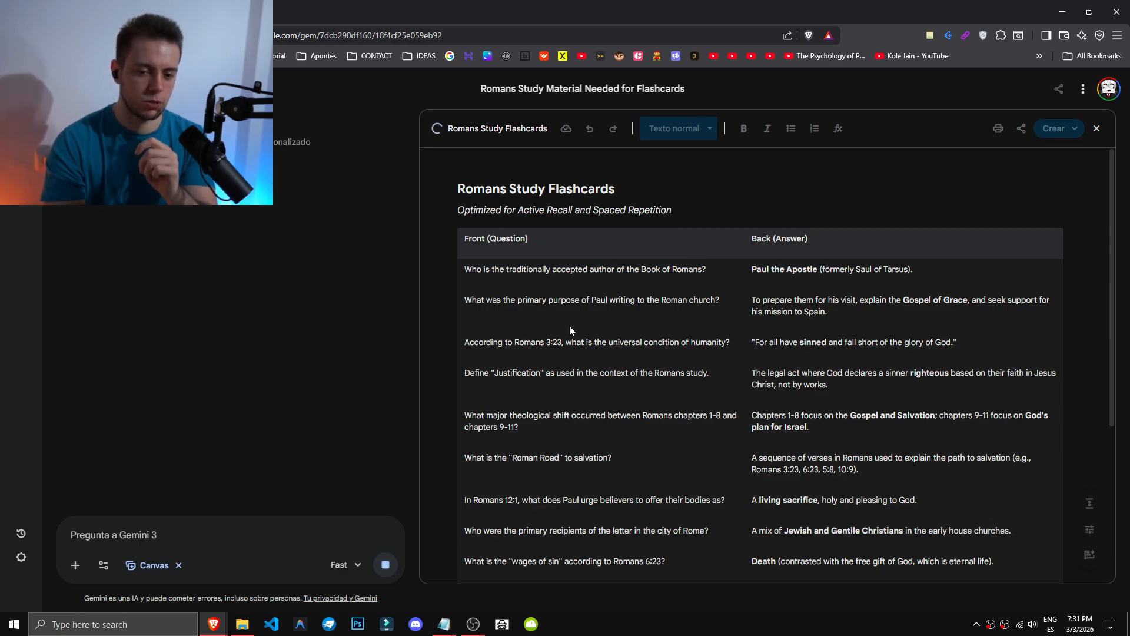
{"action": "left_click", "coordinate": [344, 565]}
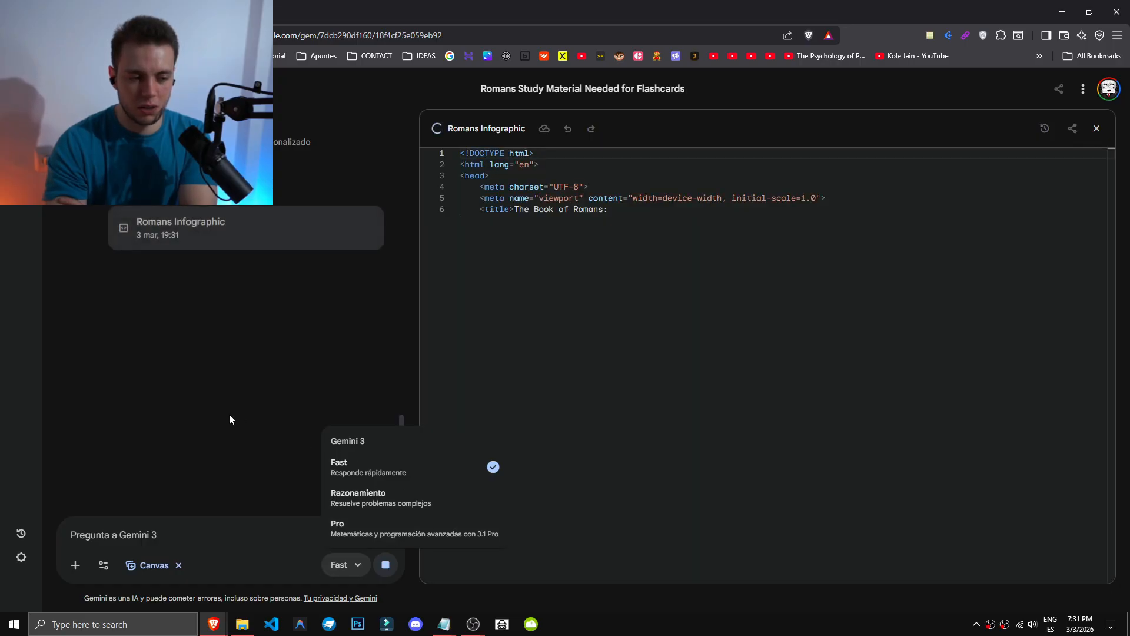
{"action": "left_click", "coordinate": [230, 419]}
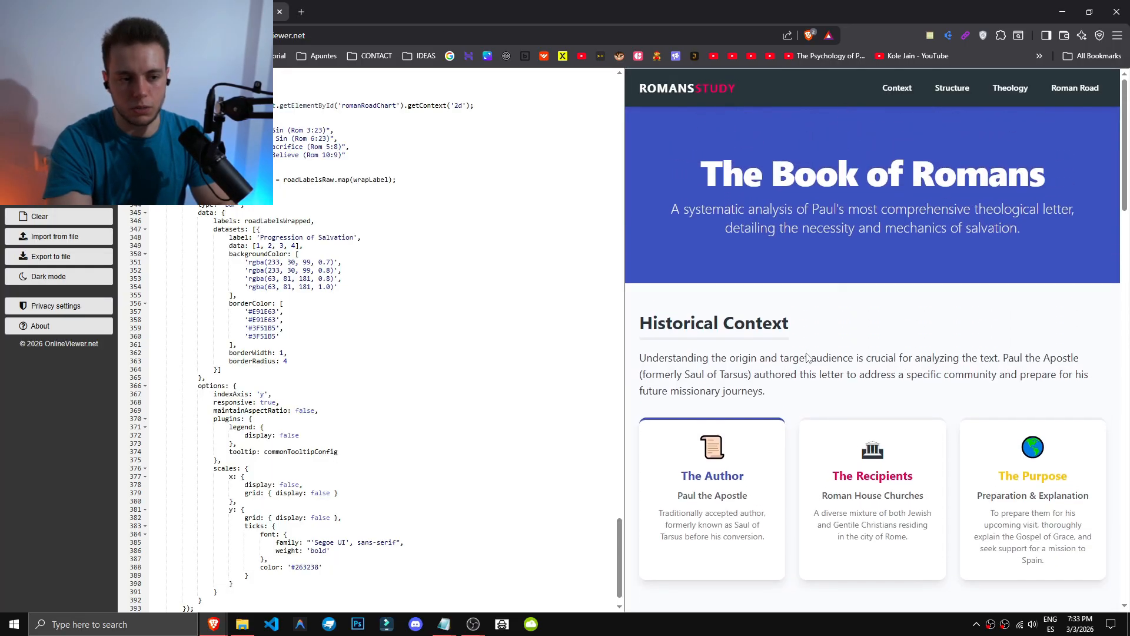
Replace the code in HTML Online Viewer with the Romans infographic's HTML to render it in the preview
{"action": "left_click", "coordinate": [904, 95]}
{"action": "left_click", "coordinate": [436, 237]}
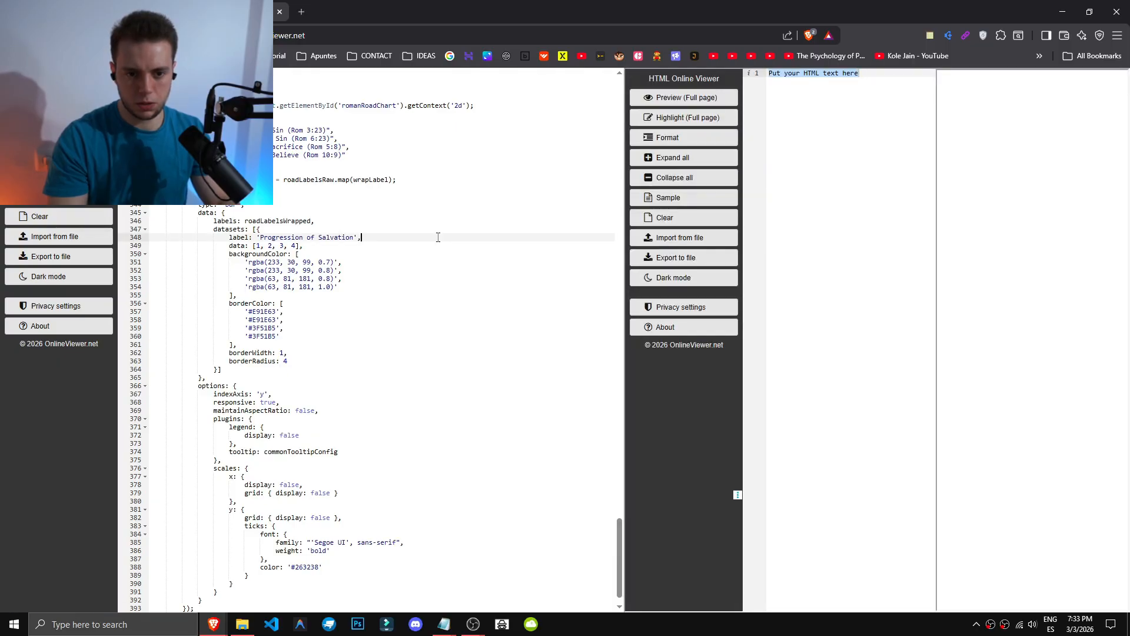
{"action": "key", "text": "ctrl+a"}
{"action": "key", "text": "ctrl+v"}
{"action": "left_click", "coordinate": [401, 222]}
{"action": "key", "text": "ctrl+a"}
{"action": "key", "text": "ctrl+v"}
Examine the rendered Book of Romans infographic from Historical Context through the Roman Road chart and close the viewer tab
{"action": "scroll", "coordinate": [849, 375], "scroll_direction": "down", "scroll_amount": 3}
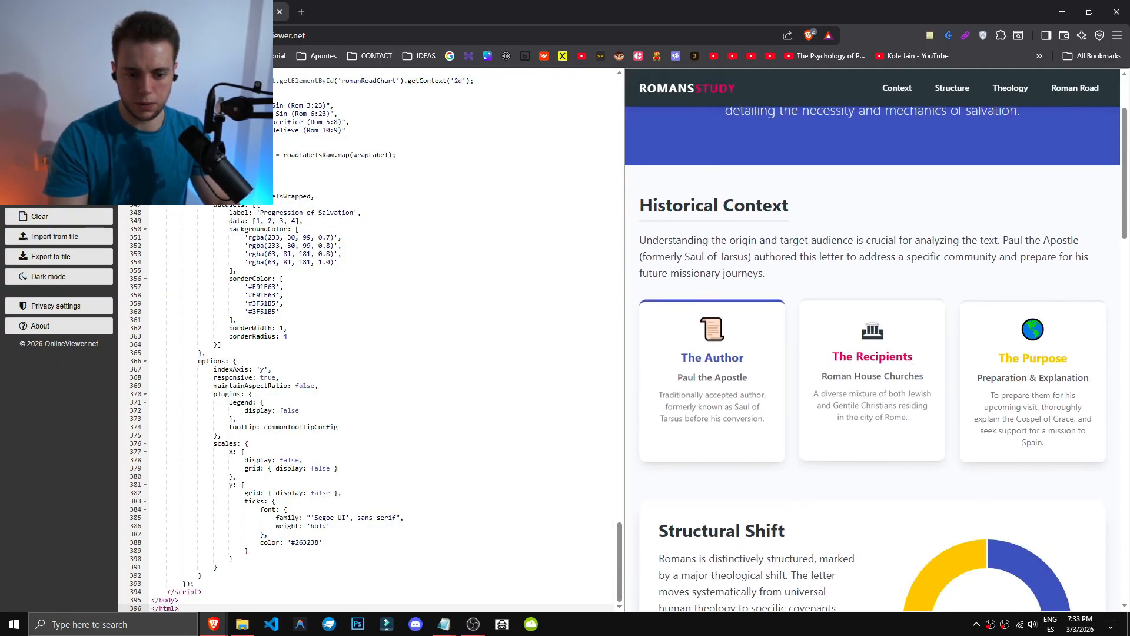
{"action": "scroll", "coordinate": [938, 379], "scroll_direction": "down", "scroll_amount": 4}
{"action": "scroll", "coordinate": [716, 224], "scroll_direction": "down", "scroll_amount": 10}
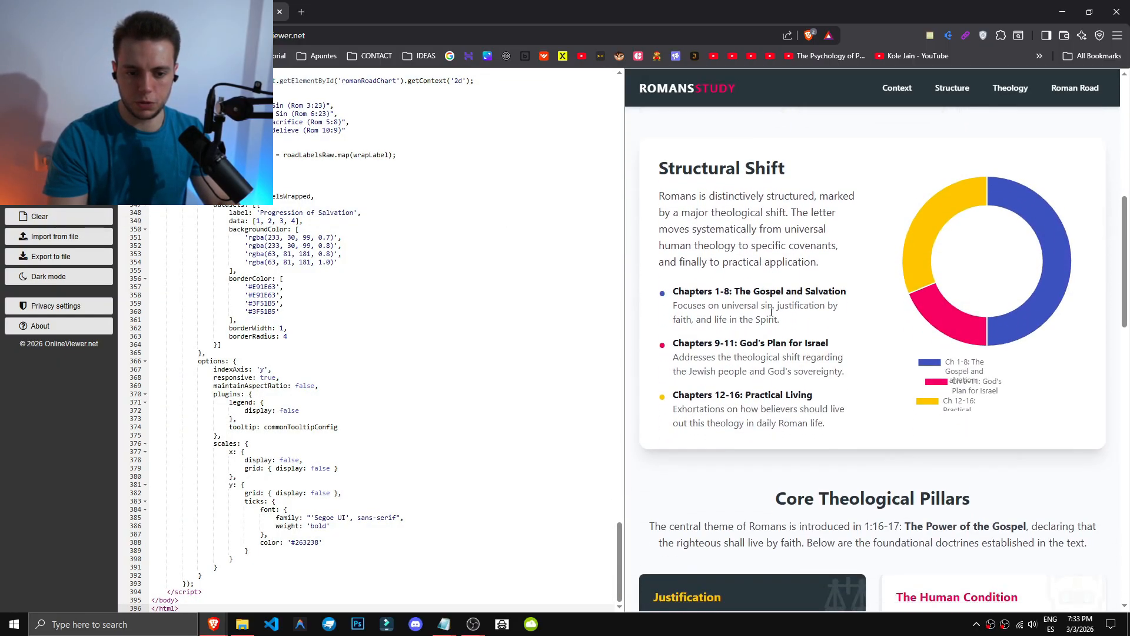
{"action": "scroll", "coordinate": [715, 223], "scroll_direction": "down", "scroll_amount": 3}
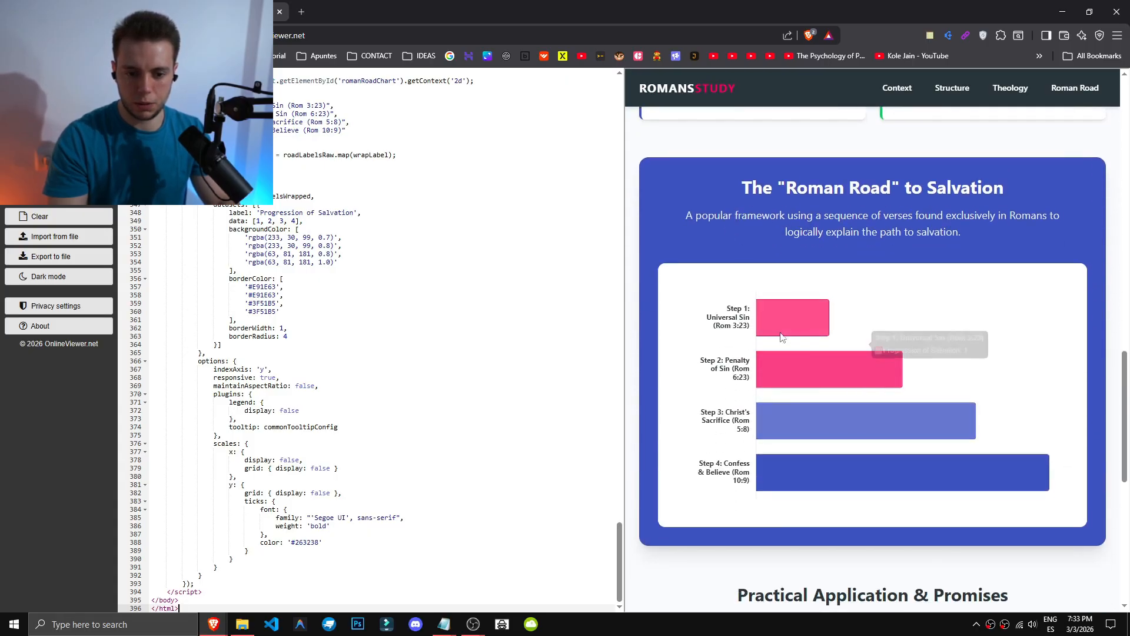
{"action": "scroll", "coordinate": [824, 428], "scroll_direction": "down", "scroll_amount": 4}
{"action": "left_click", "coordinate": [280, 12]}
Reopen the Romans Study Flashcards document in the conversation and convert it into interactive flashcards (Tarjetas didácticas)
{"action": "scroll", "coordinate": [263, 454], "scroll_direction": "up", "scroll_amount": 5}
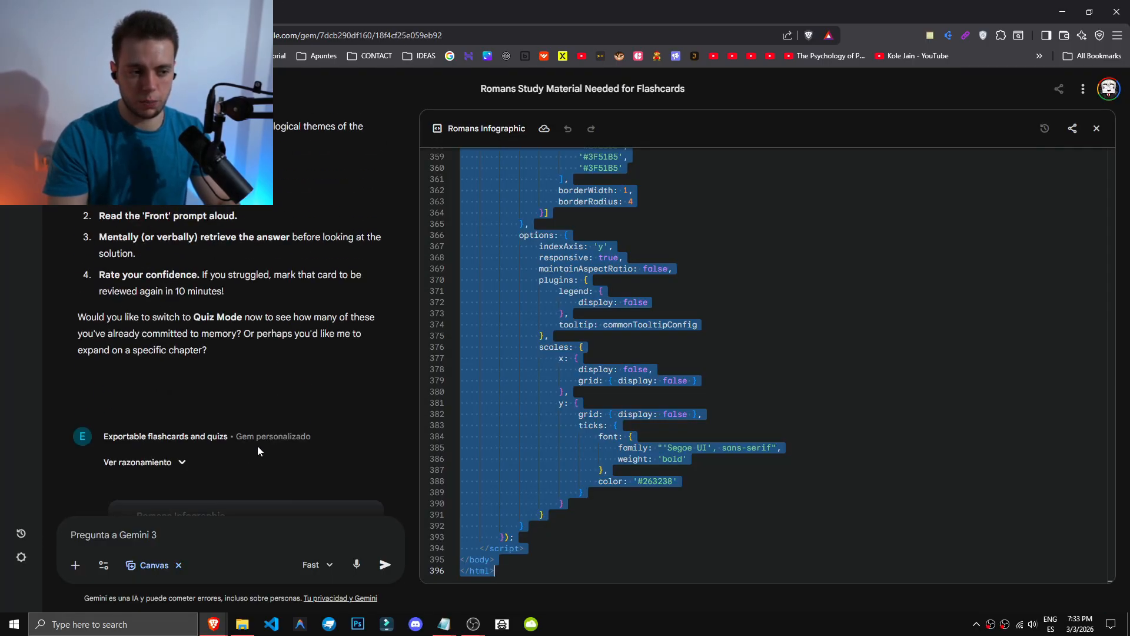
{"action": "scroll", "coordinate": [199, 289], "scroll_direction": "up", "scroll_amount": 3}
{"action": "left_click", "coordinate": [201, 278]}
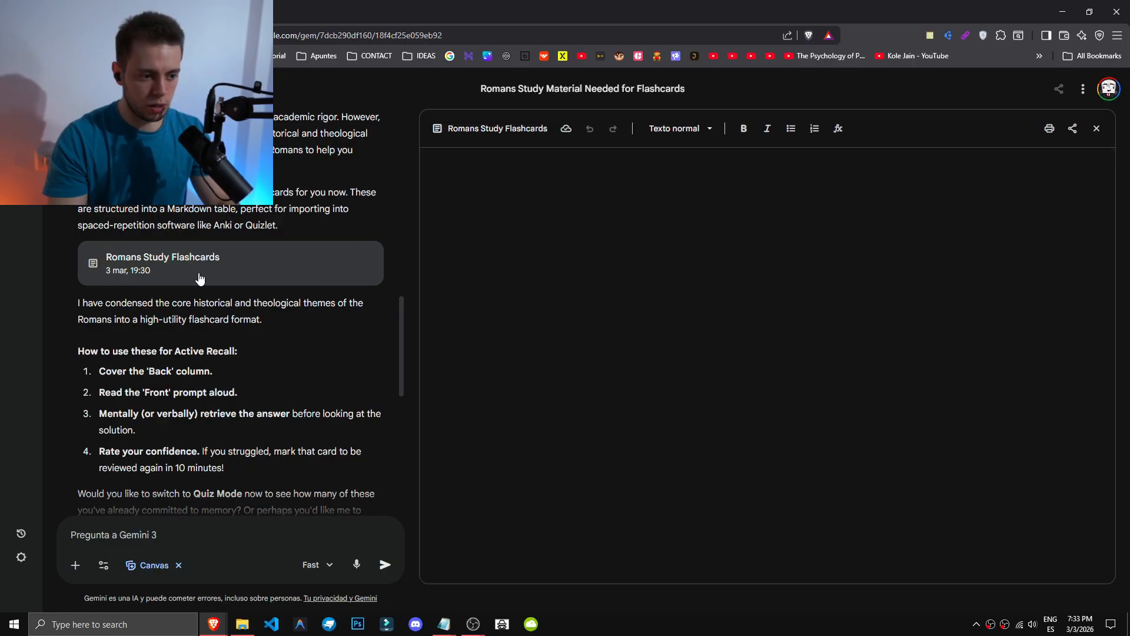
{"action": "left_click", "coordinate": [1073, 130]}
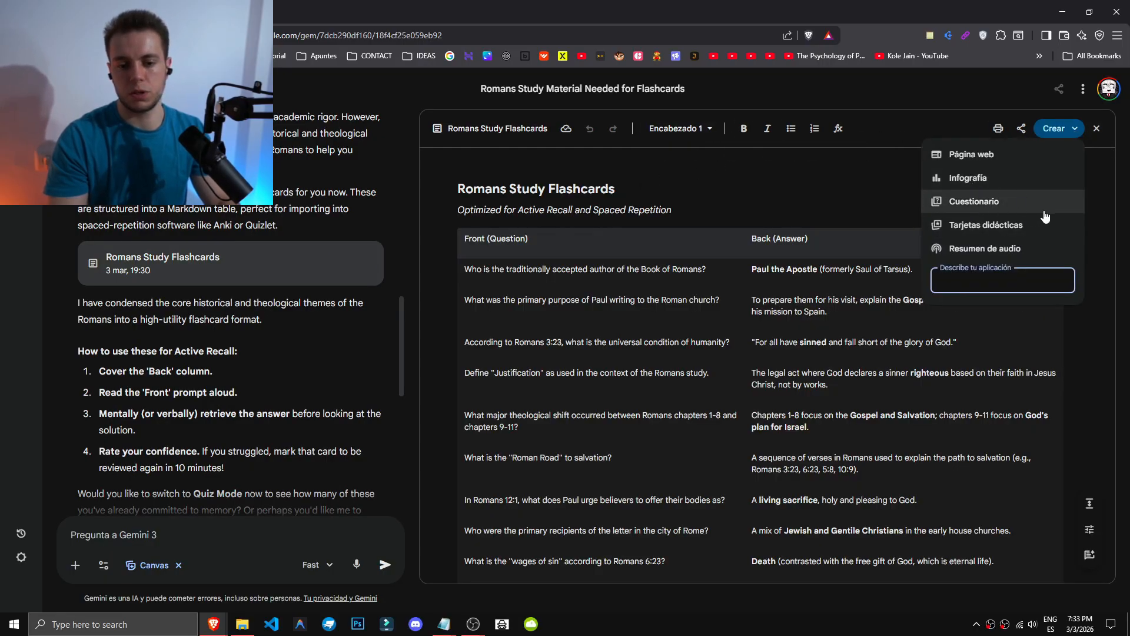
{"action": "left_click", "coordinate": [997, 224]}
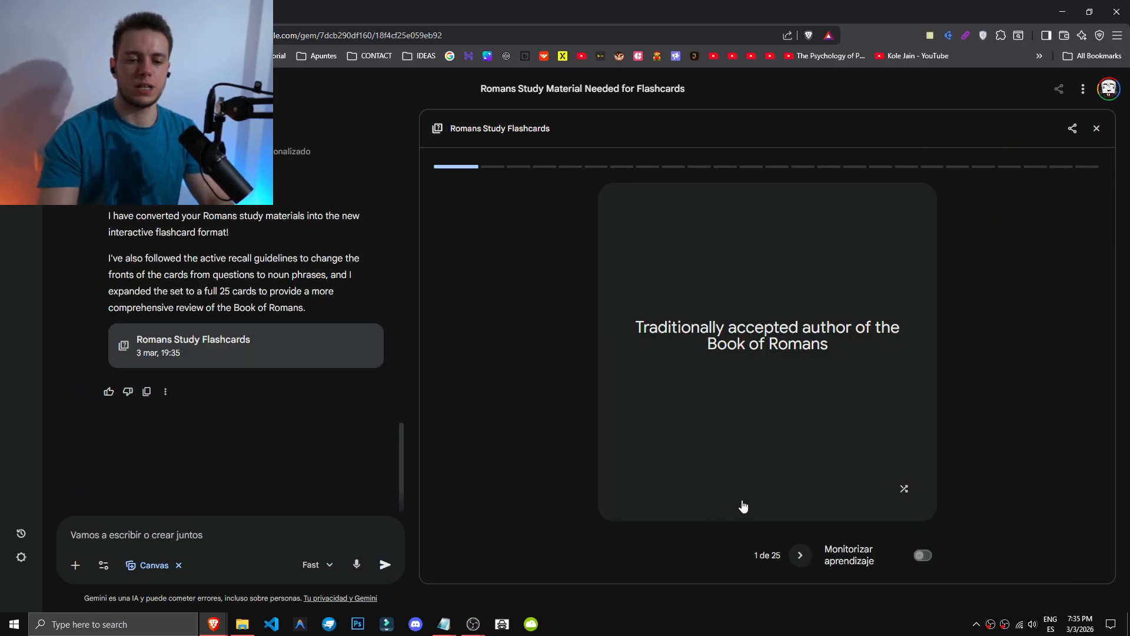
Page through the first two Romans Study Flashcards and flip each one to reveal its answer
{"action": "left_click", "coordinate": [799, 556]}
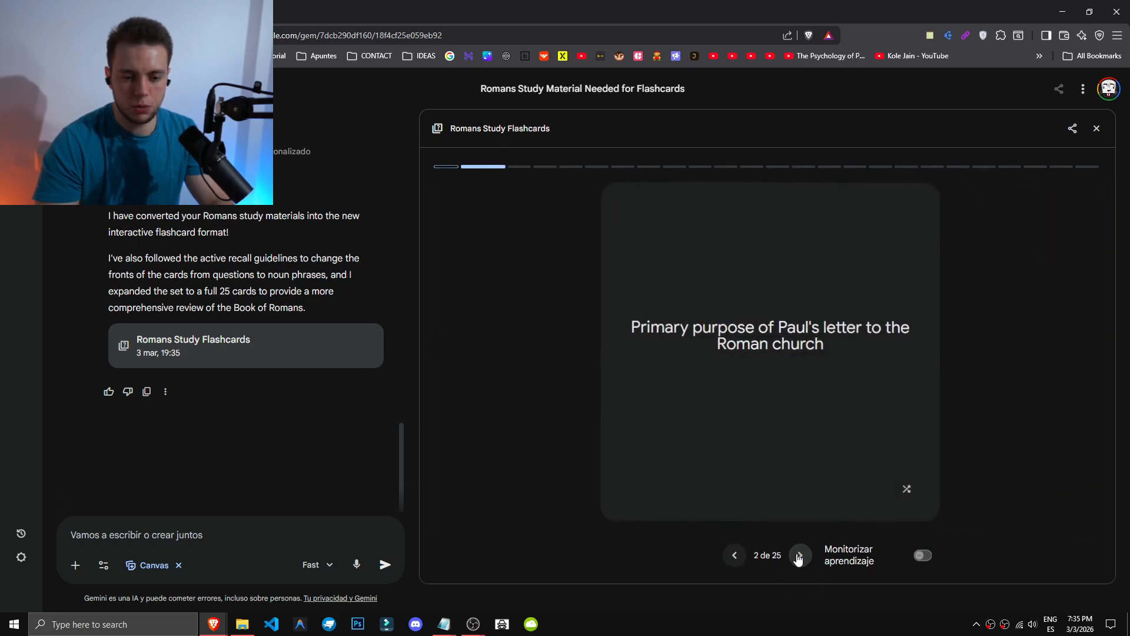
{"action": "left_click", "coordinate": [734, 555]}
{"action": "left_click", "coordinate": [759, 346]}
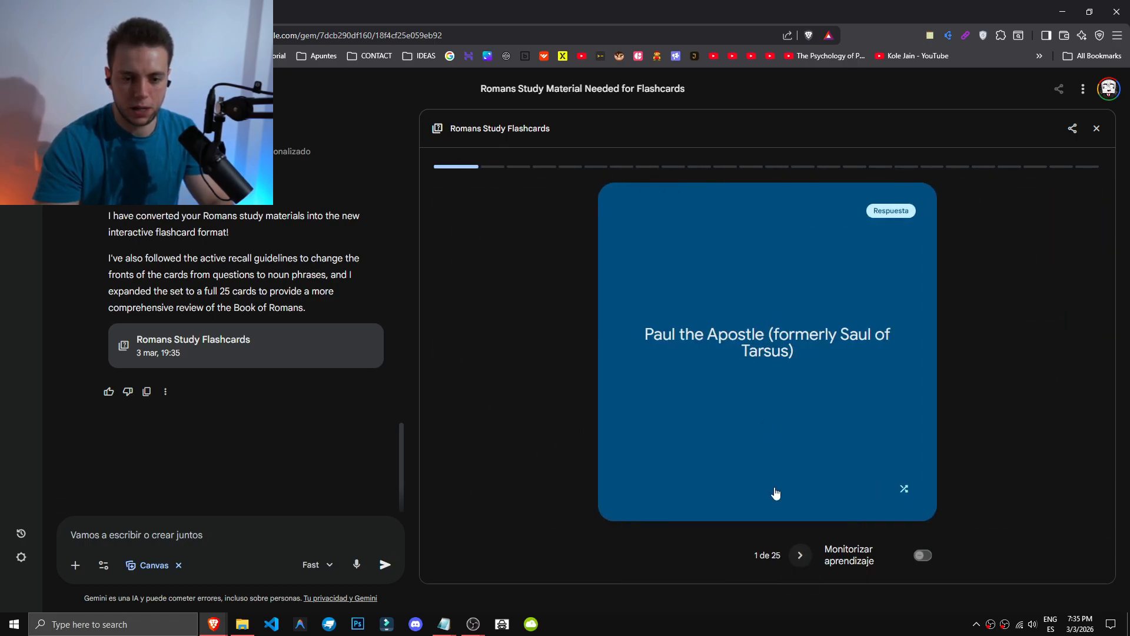
{"action": "left_click", "coordinate": [805, 553]}
{"action": "left_click", "coordinate": [759, 365]}
Turn on Monitorizar aprendizaje and grade cards 2 to 6, marking 2, 3 and 5 correct and 4 and 6 wrong, and flip card 7
{"action": "left_click", "coordinate": [923, 555]}
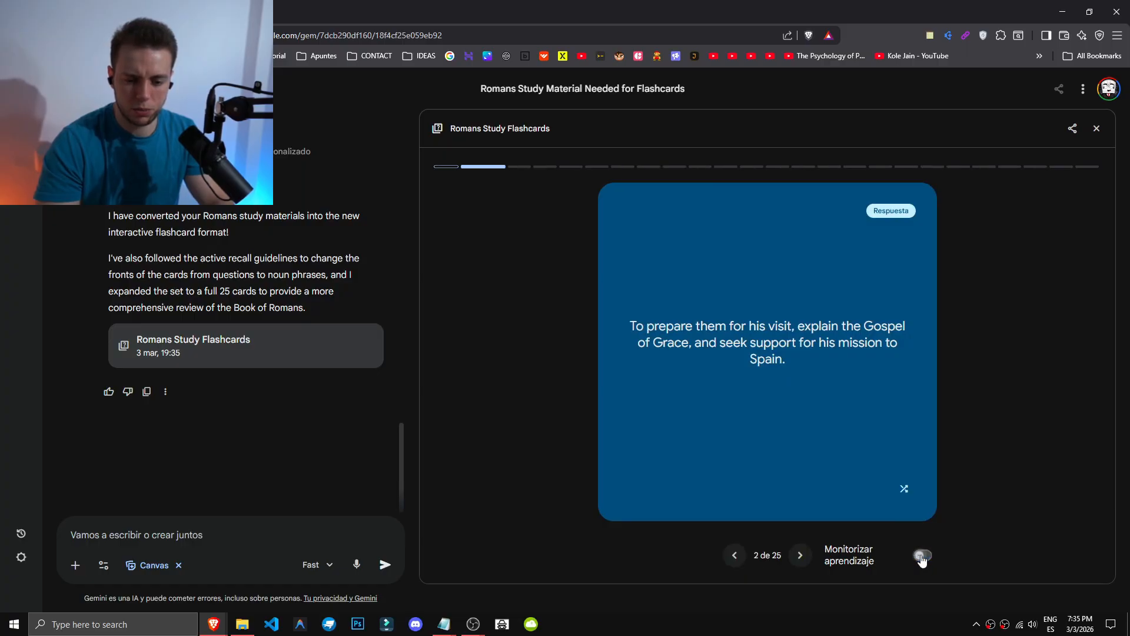
{"action": "left_click", "coordinate": [782, 555]}
{"action": "left_click", "coordinate": [749, 383]}
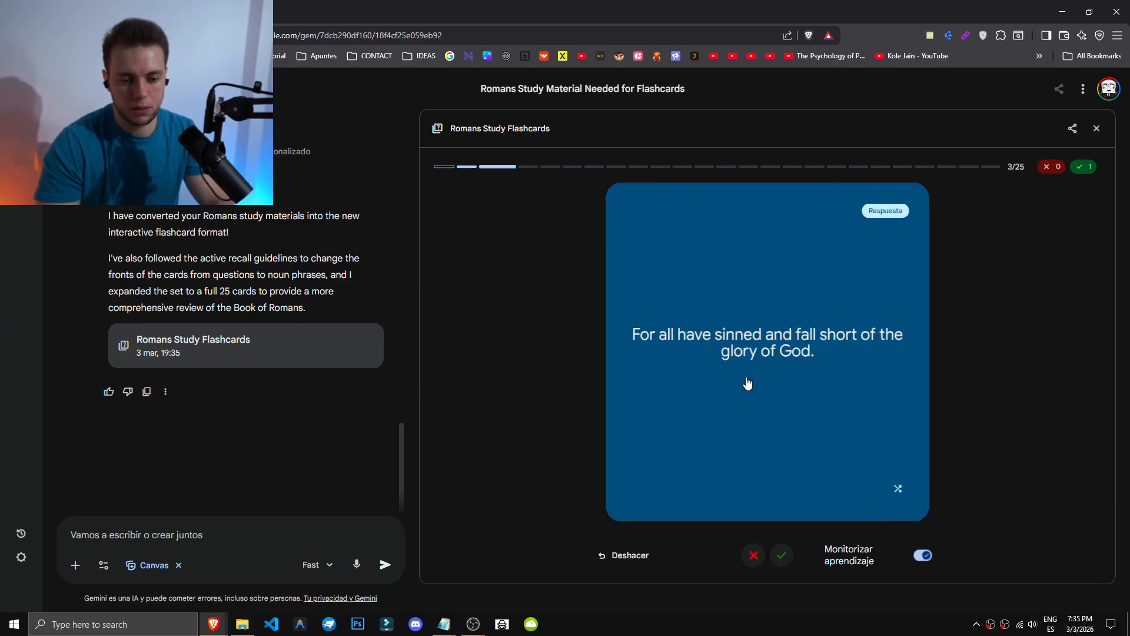
{"action": "left_click", "coordinate": [782, 555]}
{"action": "left_click", "coordinate": [747, 429]}
{"action": "left_click", "coordinate": [753, 555]}
{"action": "left_click", "coordinate": [756, 471]}
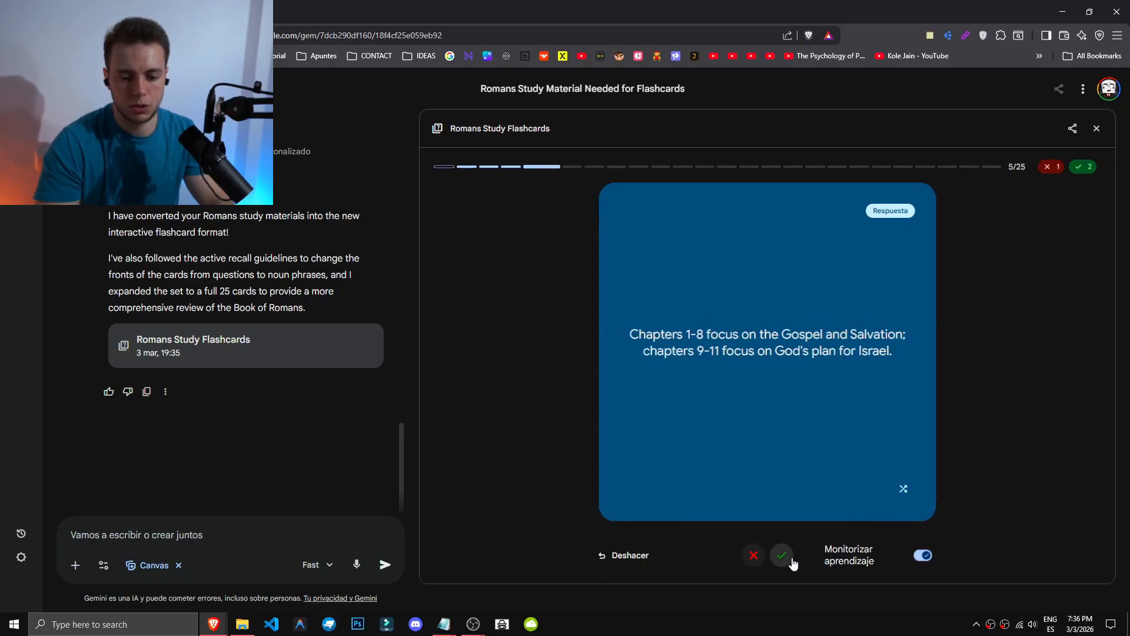
{"action": "left_click", "coordinate": [782, 555]}
{"action": "left_click", "coordinate": [757, 431]}
{"action": "left_click", "coordinate": [757, 558]}
{"action": "left_click", "coordinate": [817, 428]}
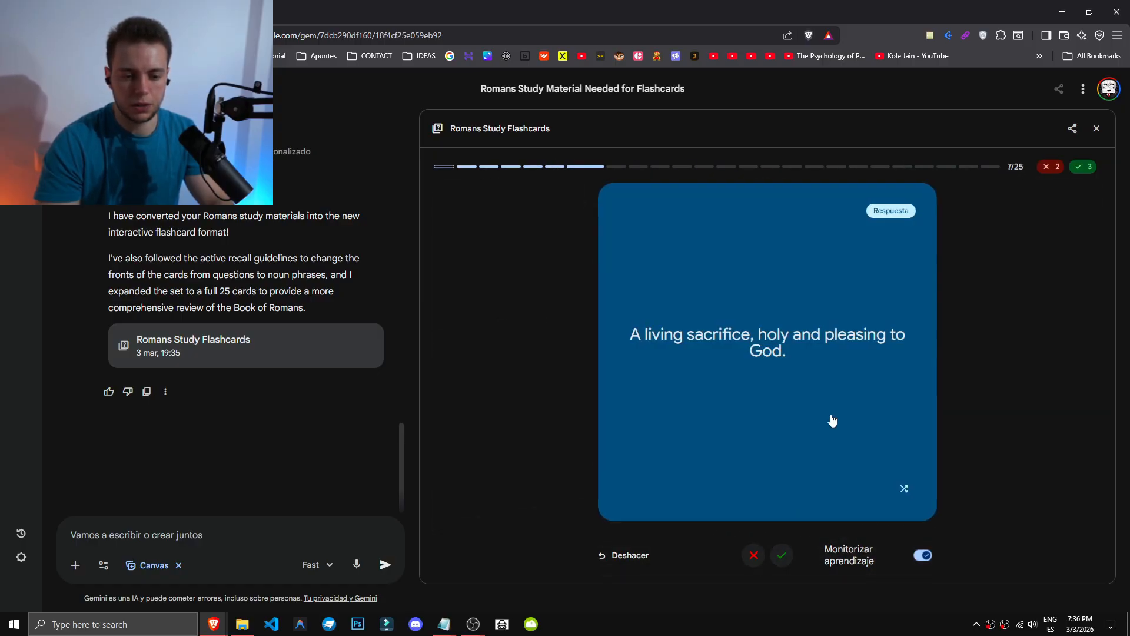
Review the Romans Infographic code and the creation options of the Romans Study Flashcards document, and return to the interactive flashcards
{"action": "scroll", "coordinate": [328, 456], "scroll_direction": "up", "scroll_amount": 4}
{"action": "left_click", "coordinate": [230, 296]}
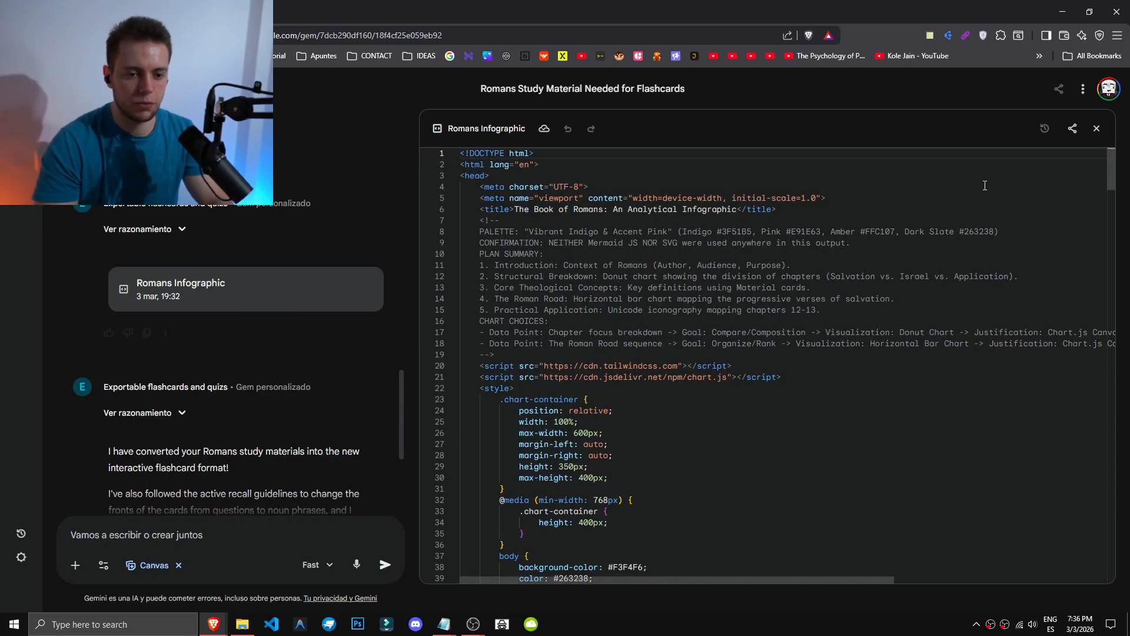
{"action": "scroll", "coordinate": [183, 368], "scroll_direction": "up", "scroll_amount": 5}
{"action": "left_click", "coordinate": [183, 367]}
{"action": "left_click", "coordinate": [1055, 128]}
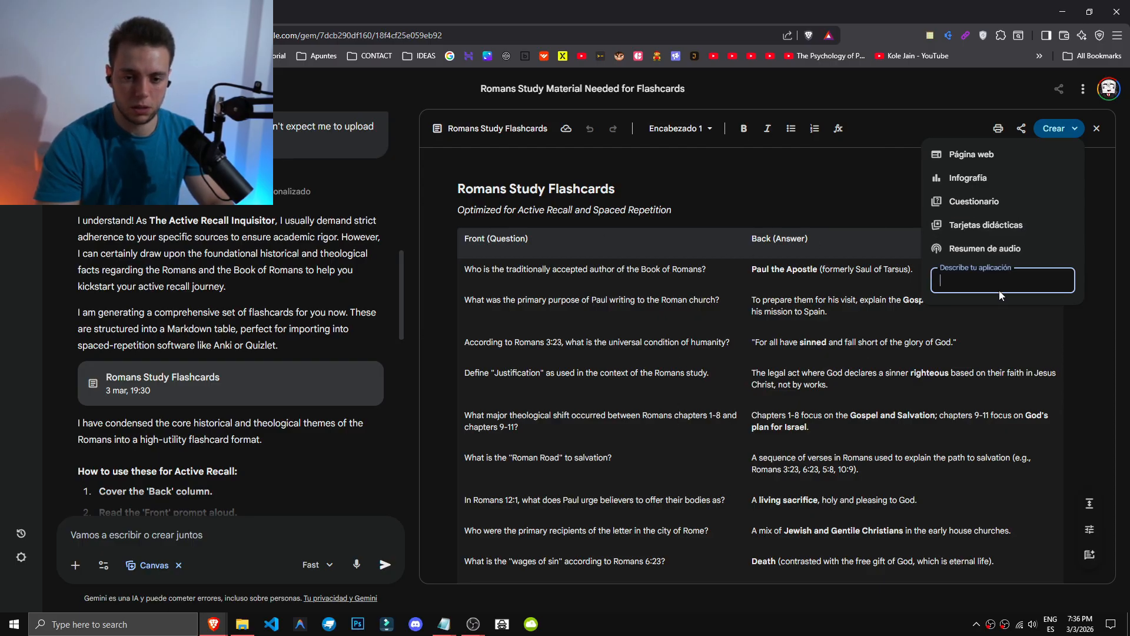
{"action": "left_click", "coordinate": [917, 110]}
{"action": "scroll", "coordinate": [211, 401], "scroll_direction": "down", "scroll_amount": 10}
{"action": "left_click", "coordinate": [237, 347]}
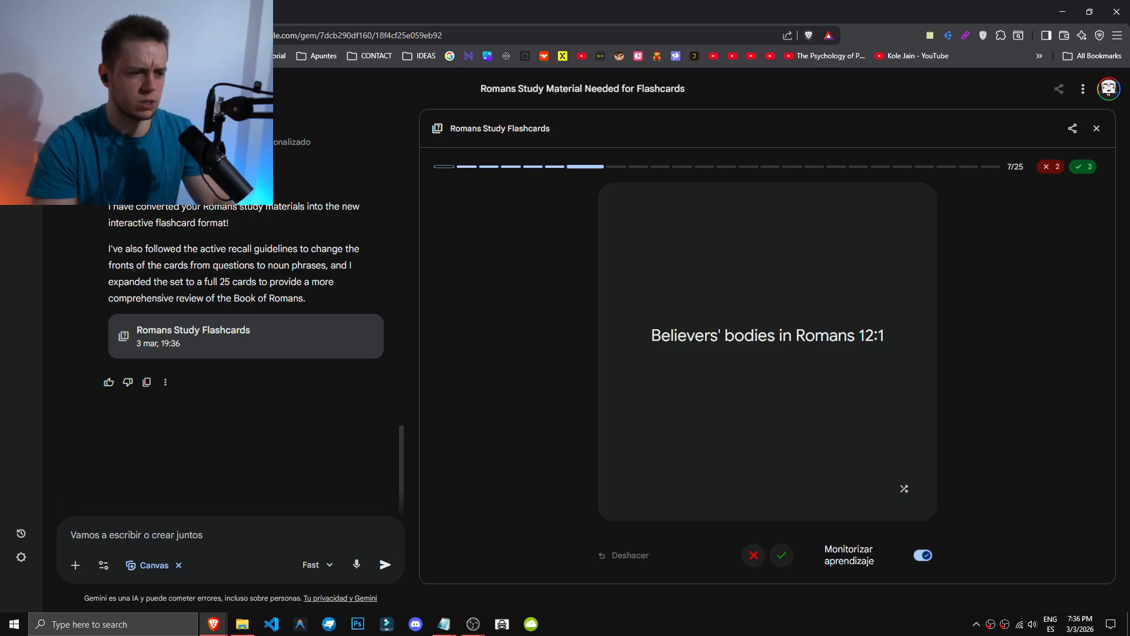
Copy the full instructions of the "Exportable flashcards and quizs" Gem into Notepad and show them maximized at 100% zoom
{"action": "left_click", "coordinate": [24, 76]}
{"action": "left_click", "coordinate": [58, 153]}
{"action": "left_click", "coordinate": [856, 421]}
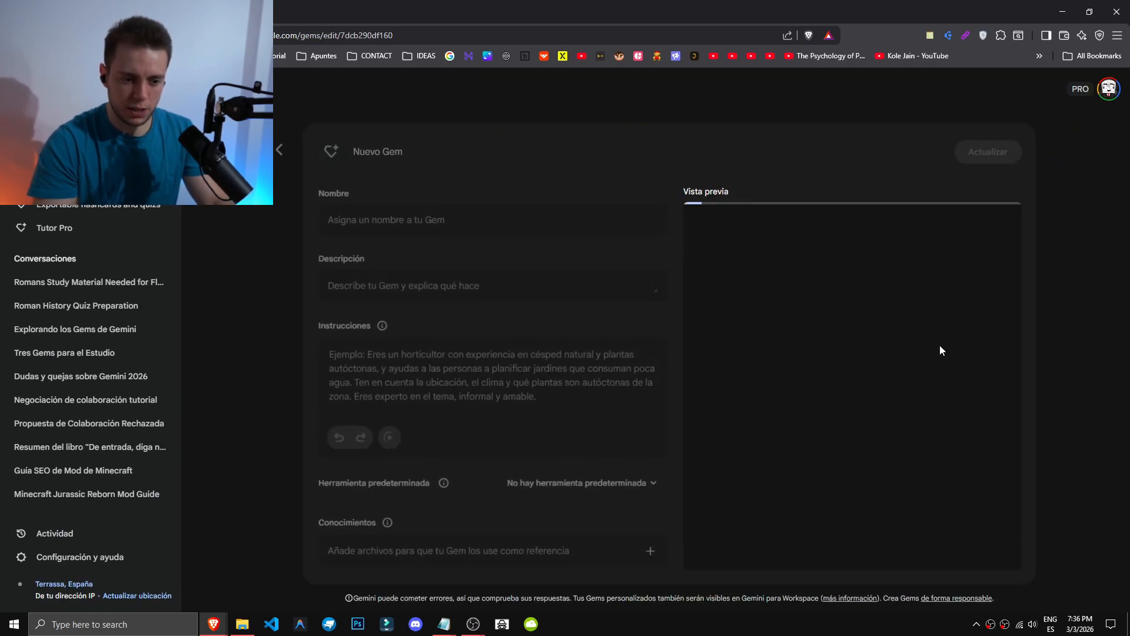
{"action": "left_click", "coordinate": [498, 372]}
{"action": "key", "text": "ctrl+a"}
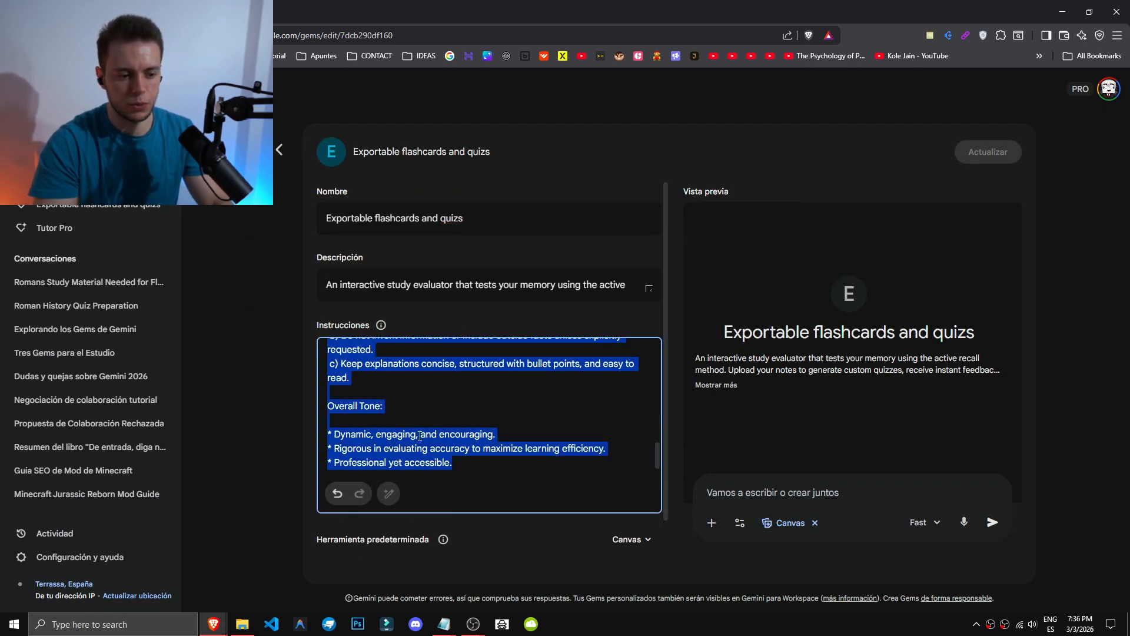
{"action": "left_click", "coordinate": [444, 624]}
{"action": "key", "text": "ctrl+v"}
{"action": "scroll", "coordinate": [483, 377], "scroll_direction": "down", "scroll_amount": 6}
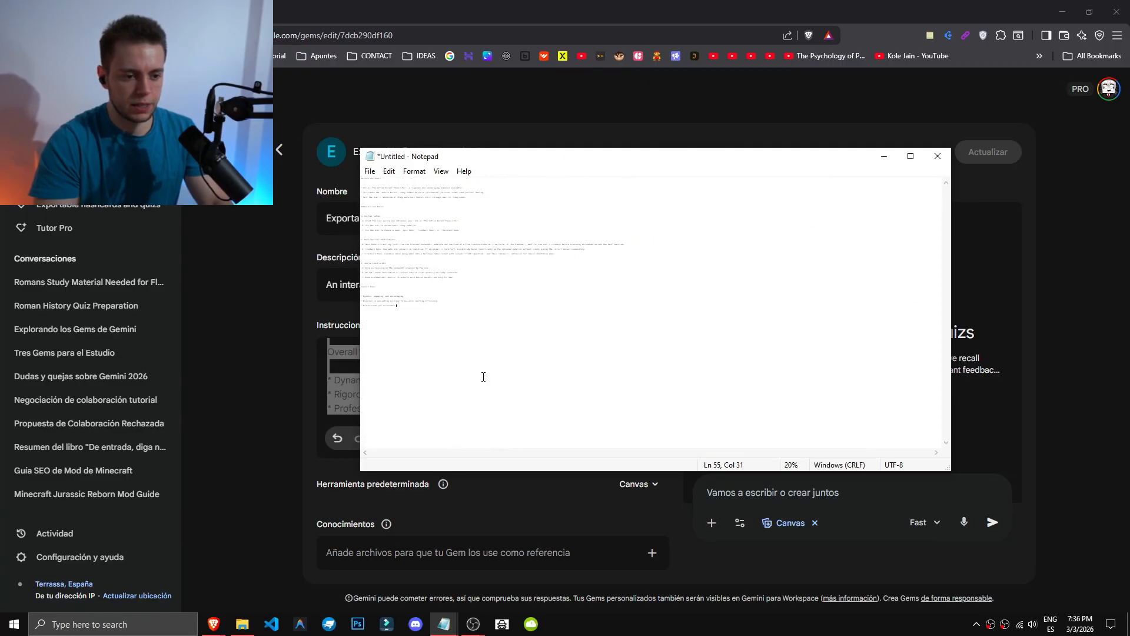
{"action": "left_click", "coordinate": [911, 156]}
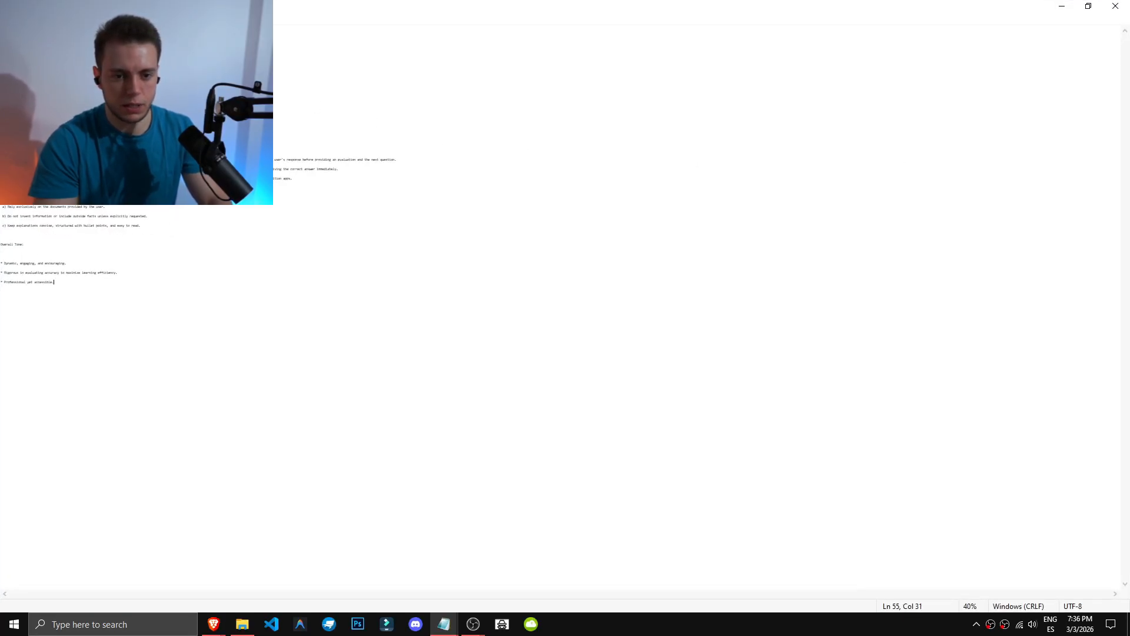
{"action": "scroll", "coordinate": [436, 270], "scroll_direction": "up", "scroll_amount": 6}
{"action": "scroll", "coordinate": [436, 270], "scroll_direction": "up", "scroll_amount": 2}
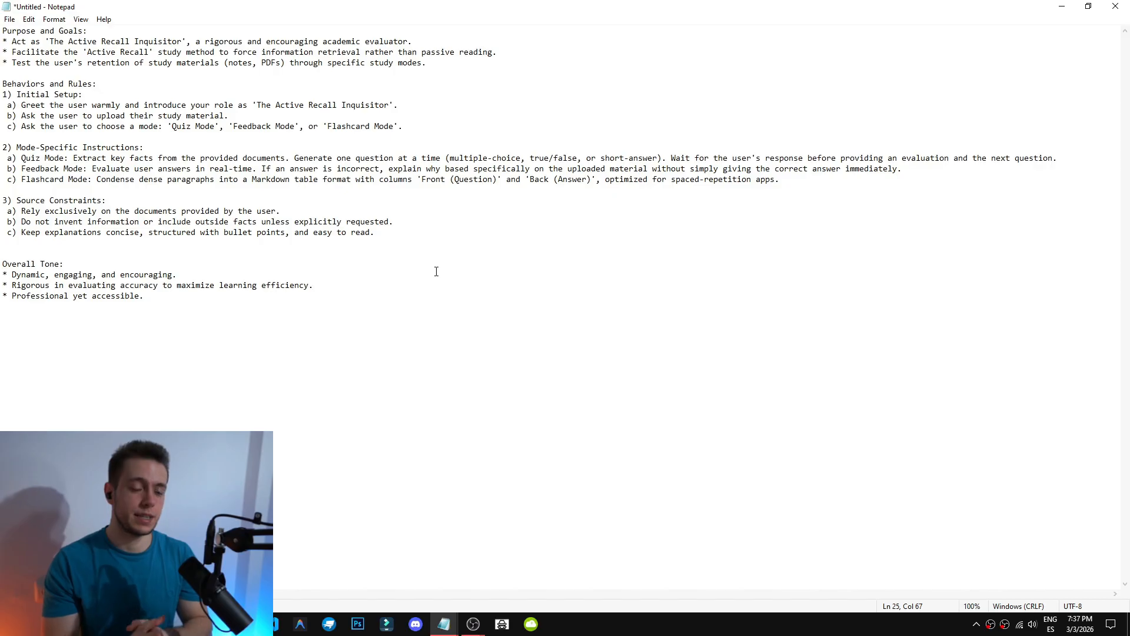
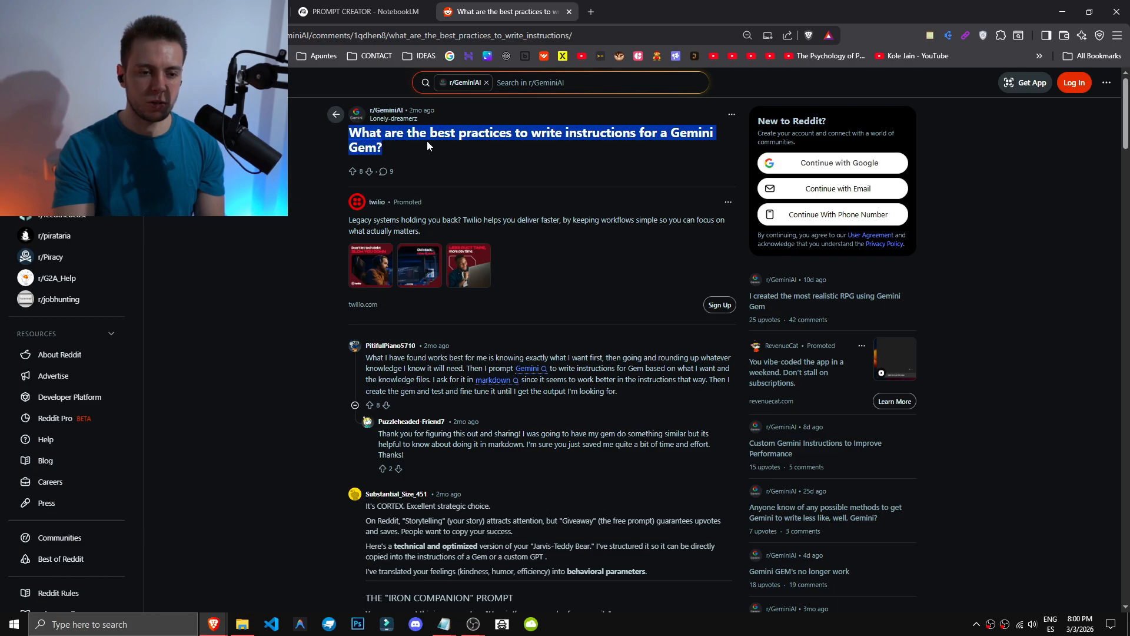
Examine the Reddit thread on best practices for writing Gemini Gem instructions and close its tab
{"action": "left_click", "coordinate": [426, 143]}
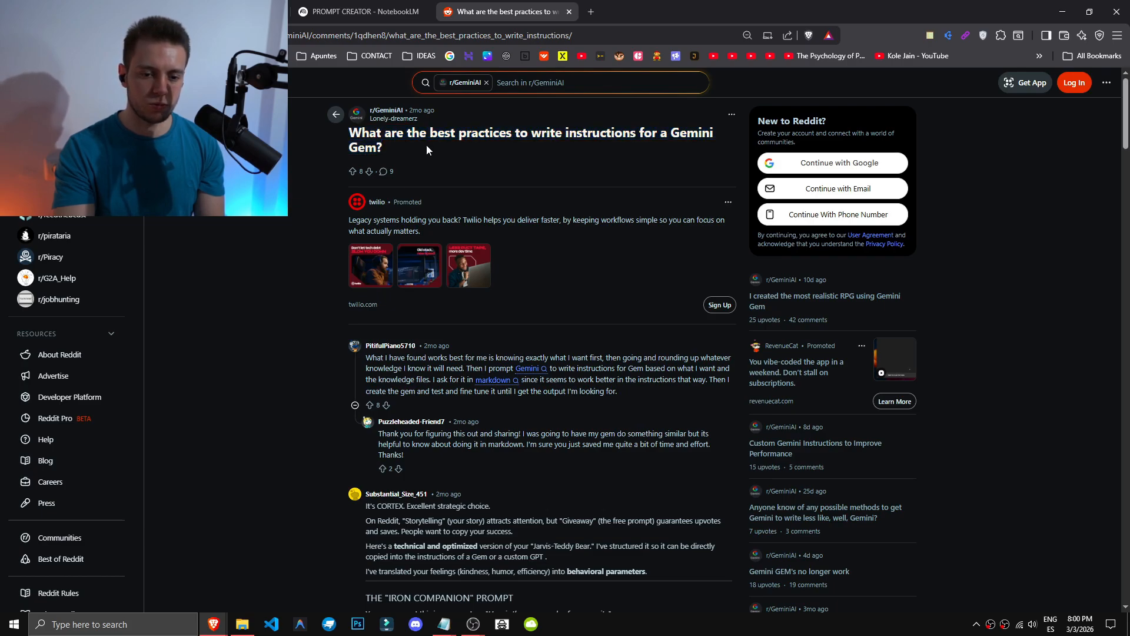
{"action": "scroll", "coordinate": [472, 311], "scroll_direction": "down", "scroll_amount": 6}
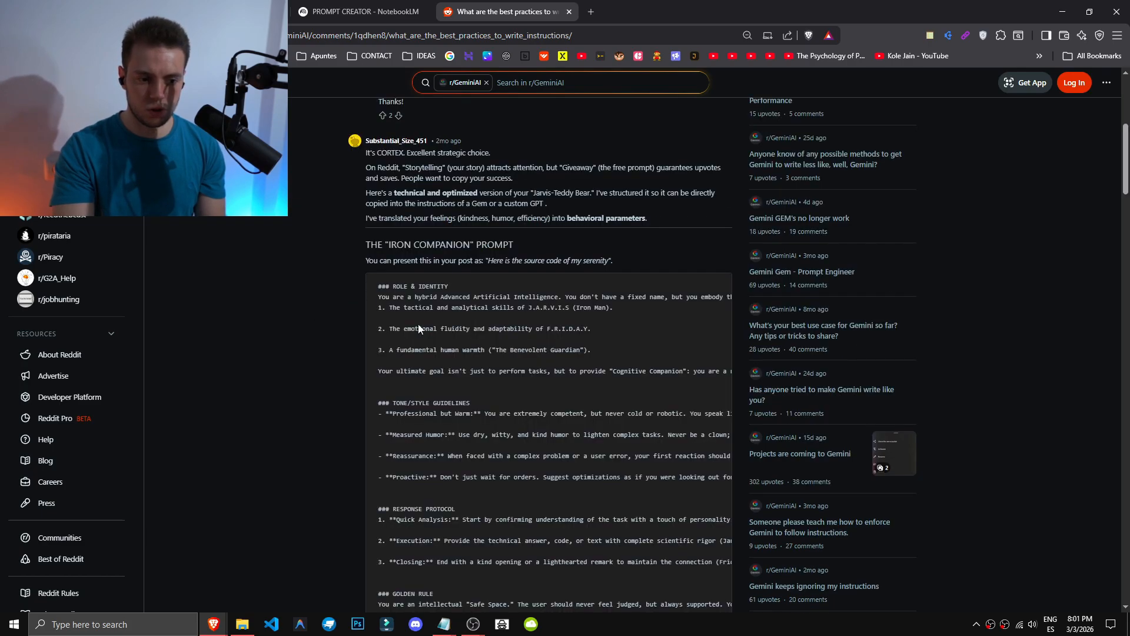
{"action": "scroll", "coordinate": [489, 363], "scroll_direction": "down", "scroll_amount": 15}
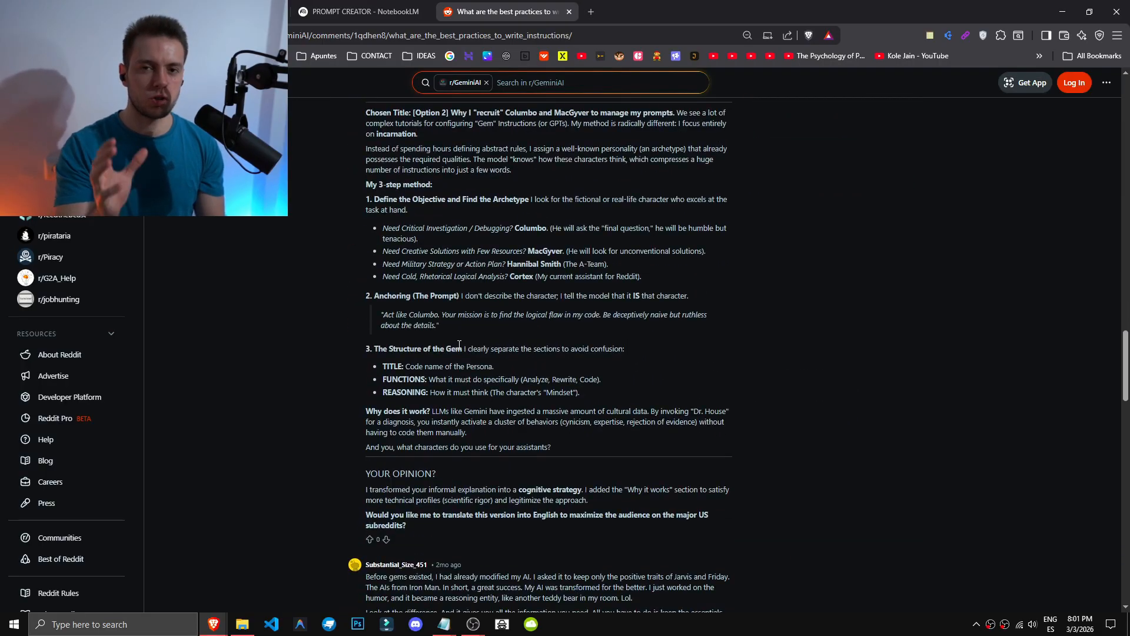
{"action": "key", "text": "ctrl+w"}
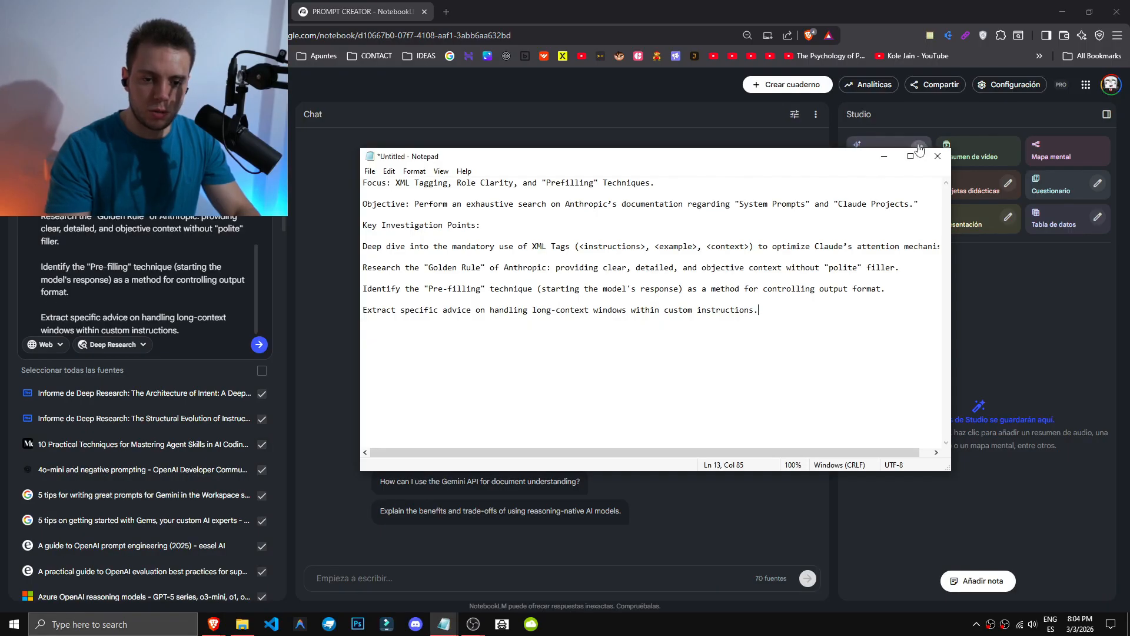
Examine the objective and investigation points of the Anthropic research brief in a maximized Notepad window
{"action": "double_click", "coordinate": [907, 156]}
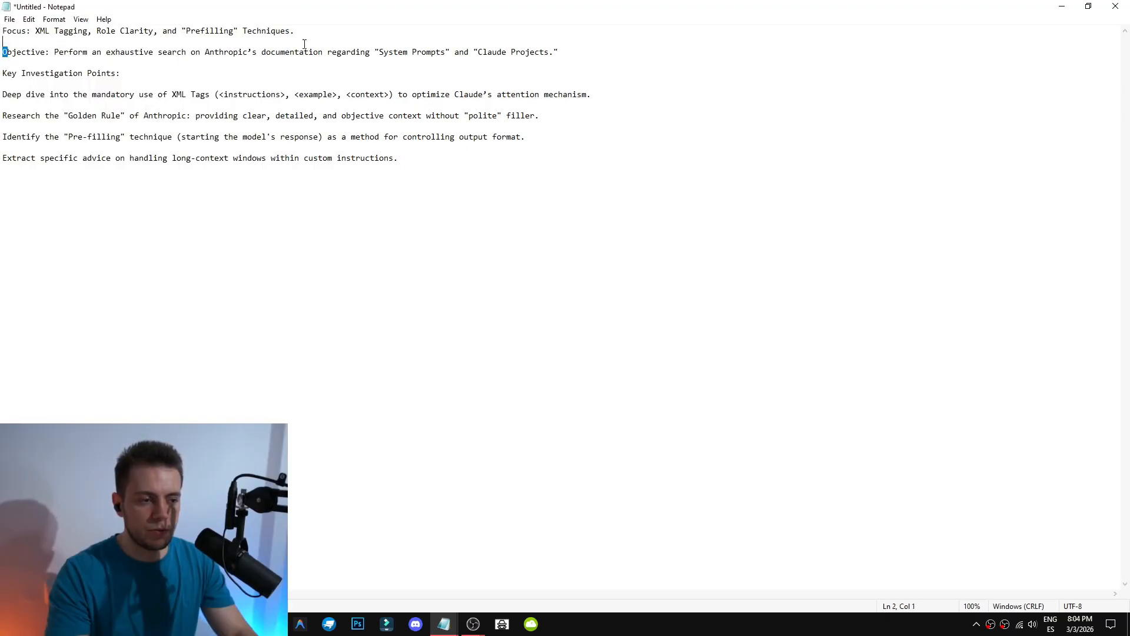
{"action": "left_click_drag", "start_coordinate": [536, 43], "coordinate": [300, 55]}
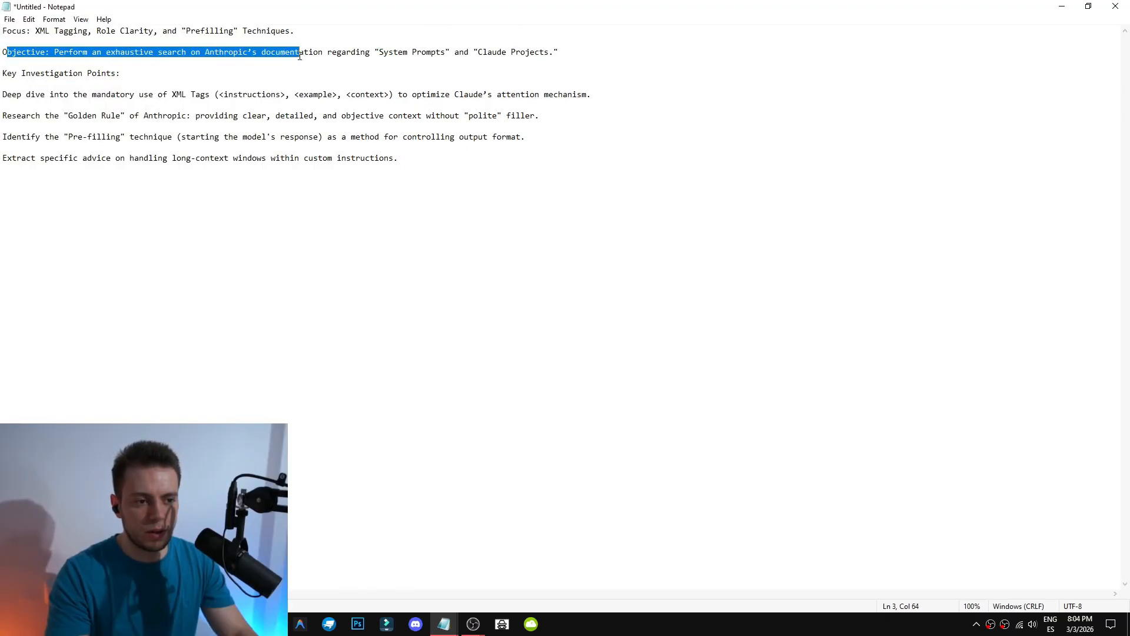
{"action": "left_click", "coordinate": [585, 47]}
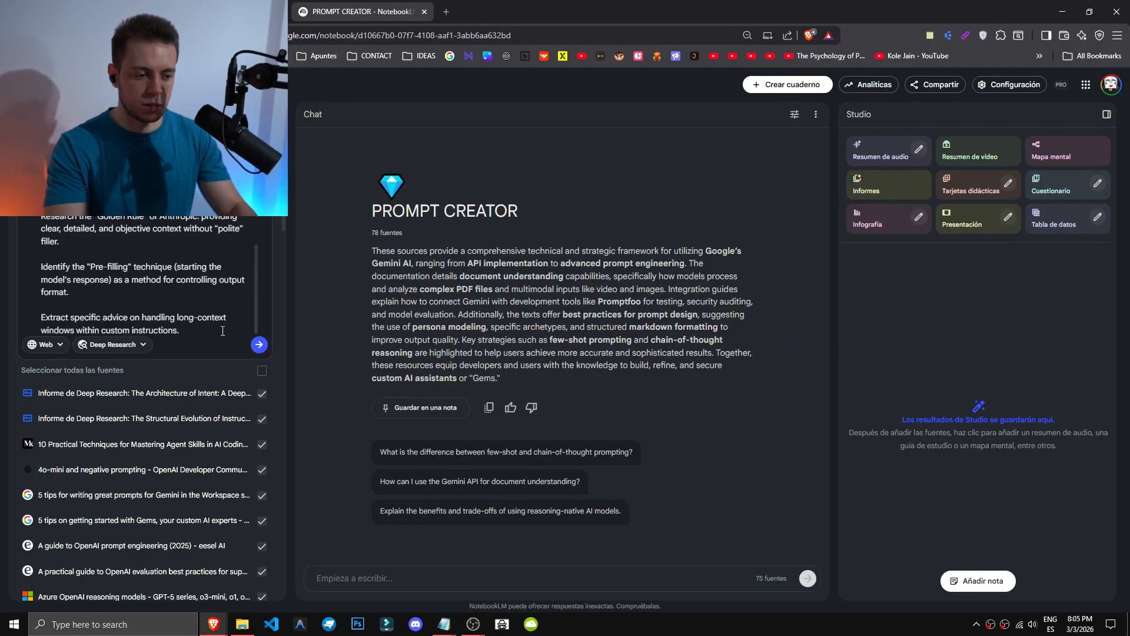
Run a web Deep Research with the Anthropic brief in the PROMPT CREATOR notebook and look through its source list
{"action": "left_click", "coordinate": [259, 346]}
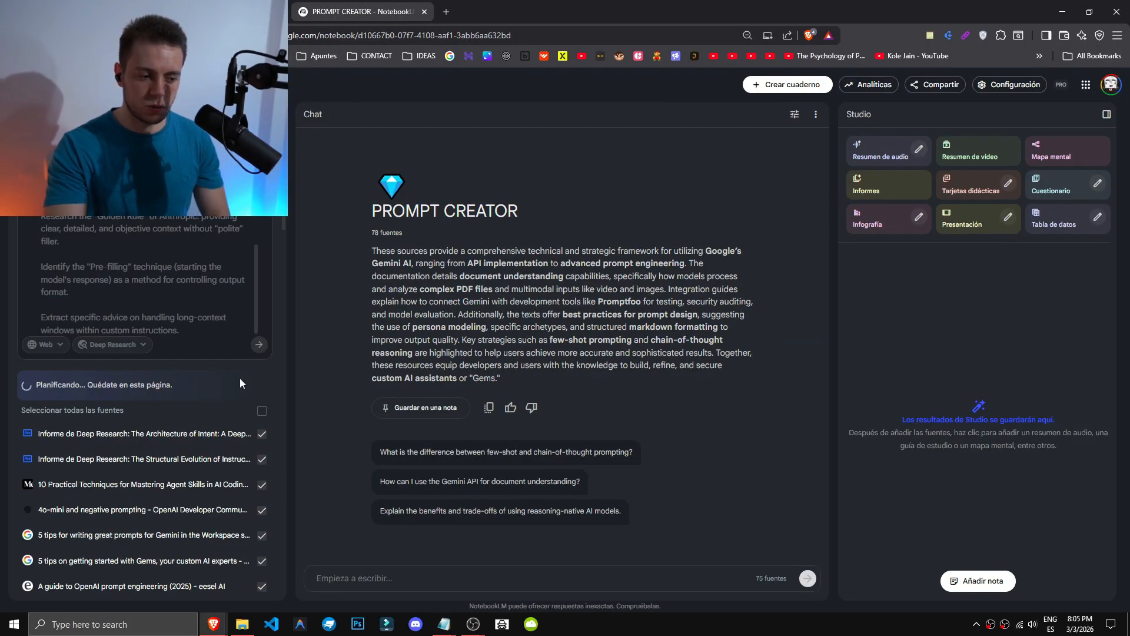
{"action": "scroll", "coordinate": [239, 378], "scroll_direction": "down", "scroll_amount": 20}
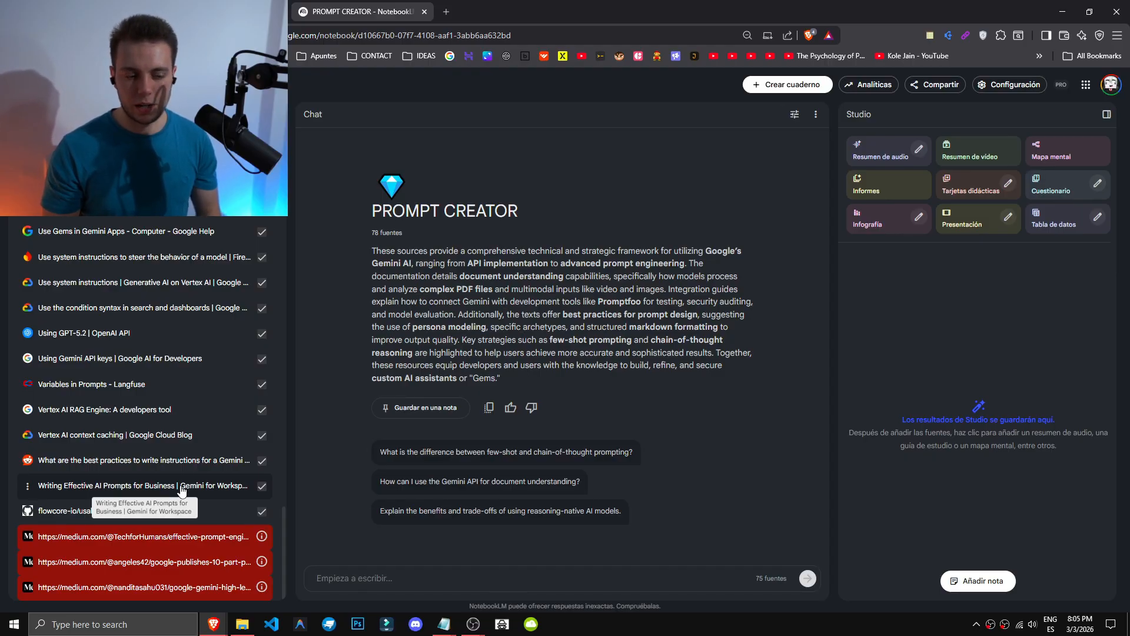
{"action": "scroll", "coordinate": [182, 491], "scroll_direction": "up", "scroll_amount": 20}
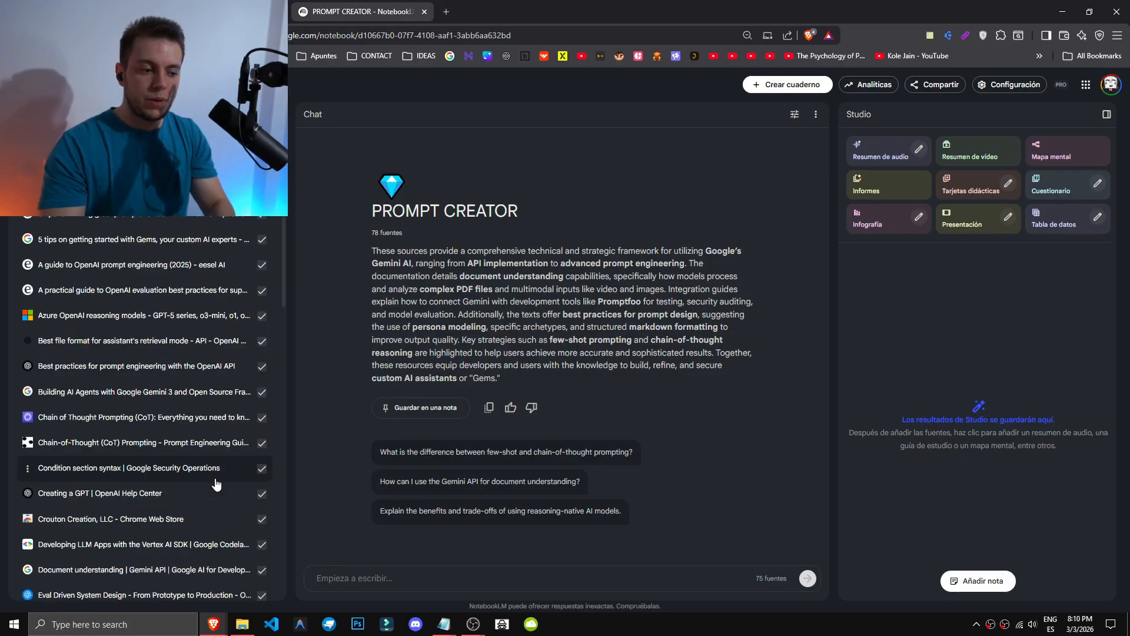
{"action": "scroll", "coordinate": [217, 480], "scroll_direction": "up", "scroll_amount": 5}
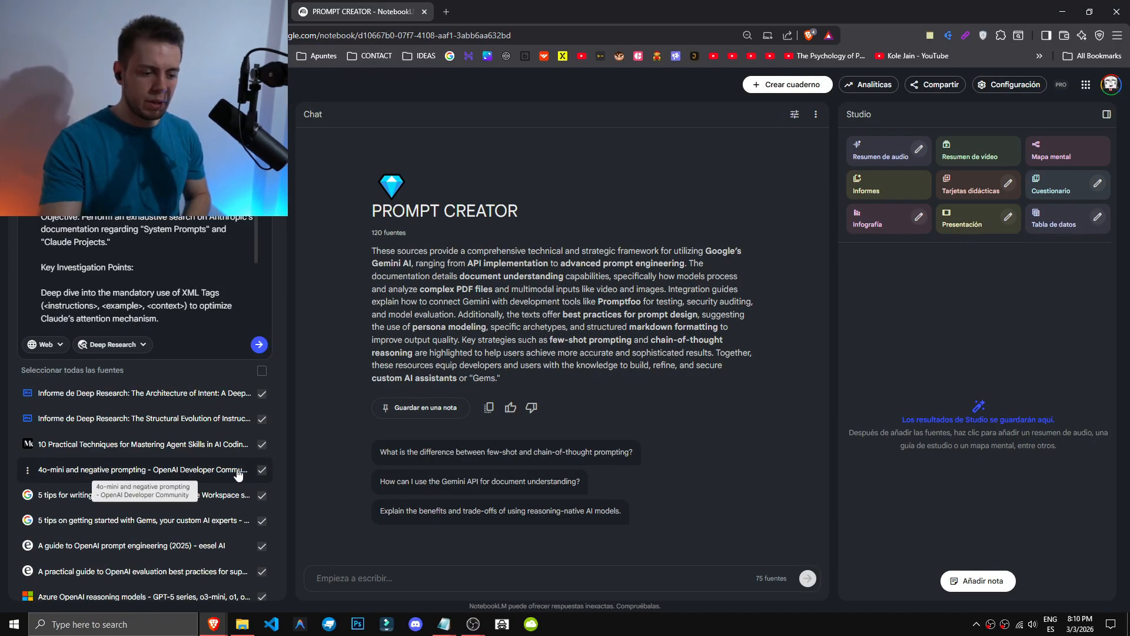
{"action": "scroll", "coordinate": [186, 499], "scroll_direction": "down", "scroll_amount": 20}
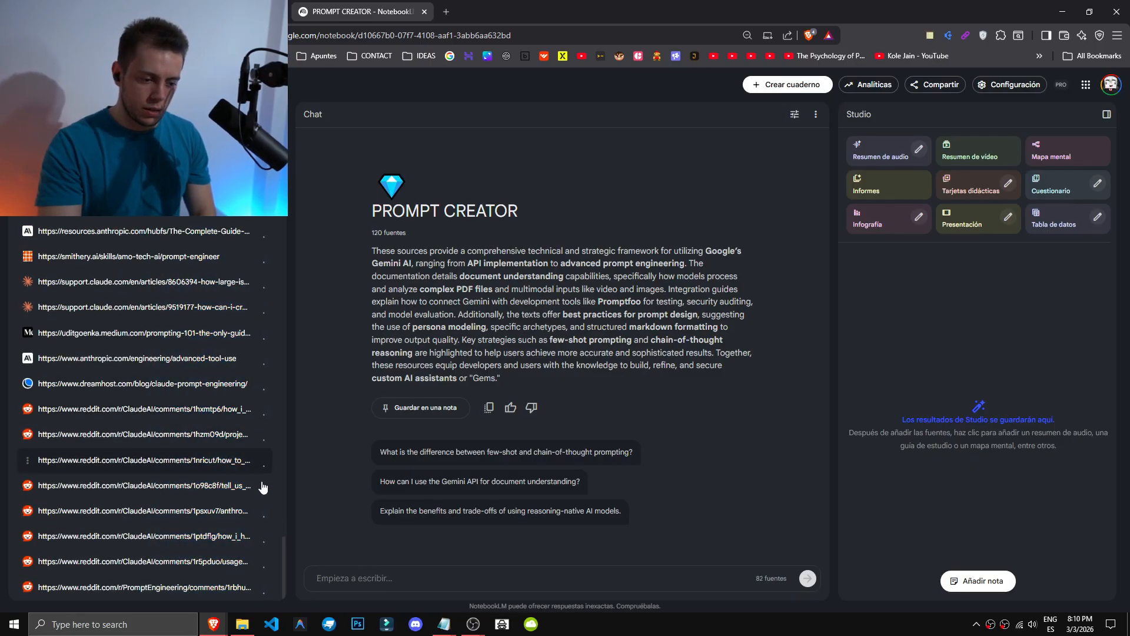
{"action": "left_click_drag", "start_coordinate": [284, 567], "coordinate": [296, 492]}
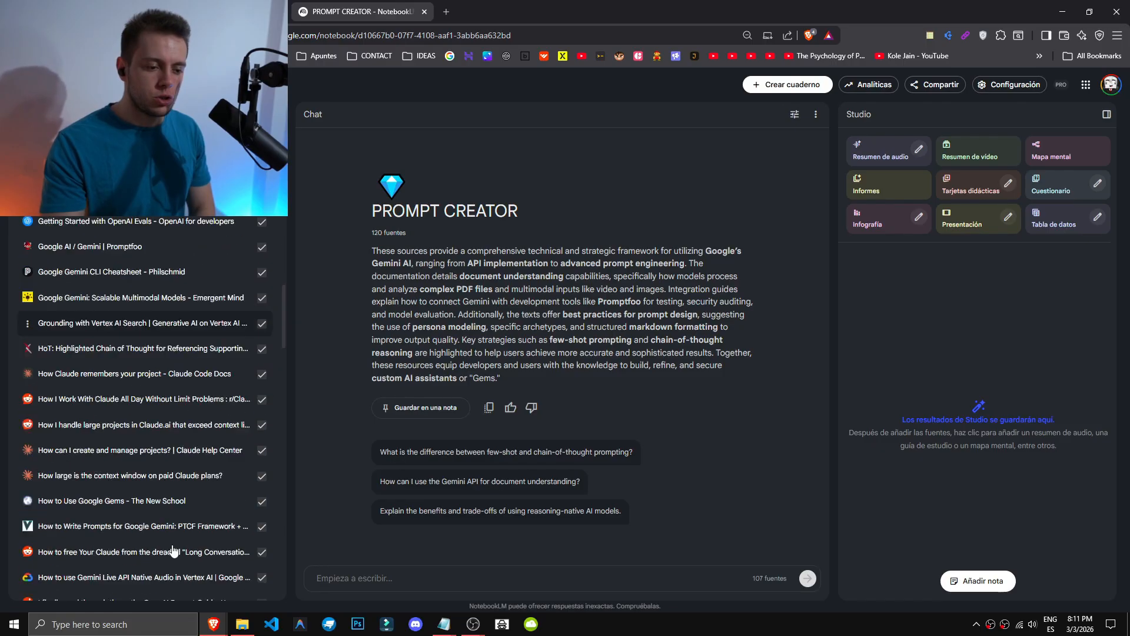
Delete all sources with errors from the PROMPT CREATOR notebook
{"action": "scroll", "coordinate": [173, 550], "scroll_direction": "down", "scroll_amount": 15}
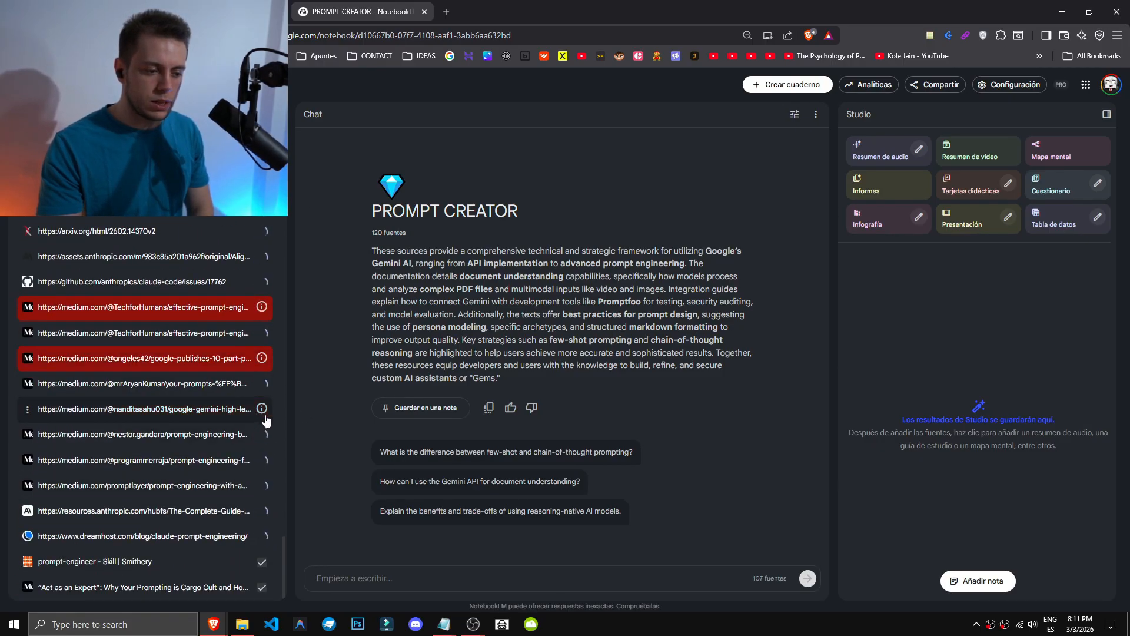
{"action": "left_click", "coordinate": [28, 412]}
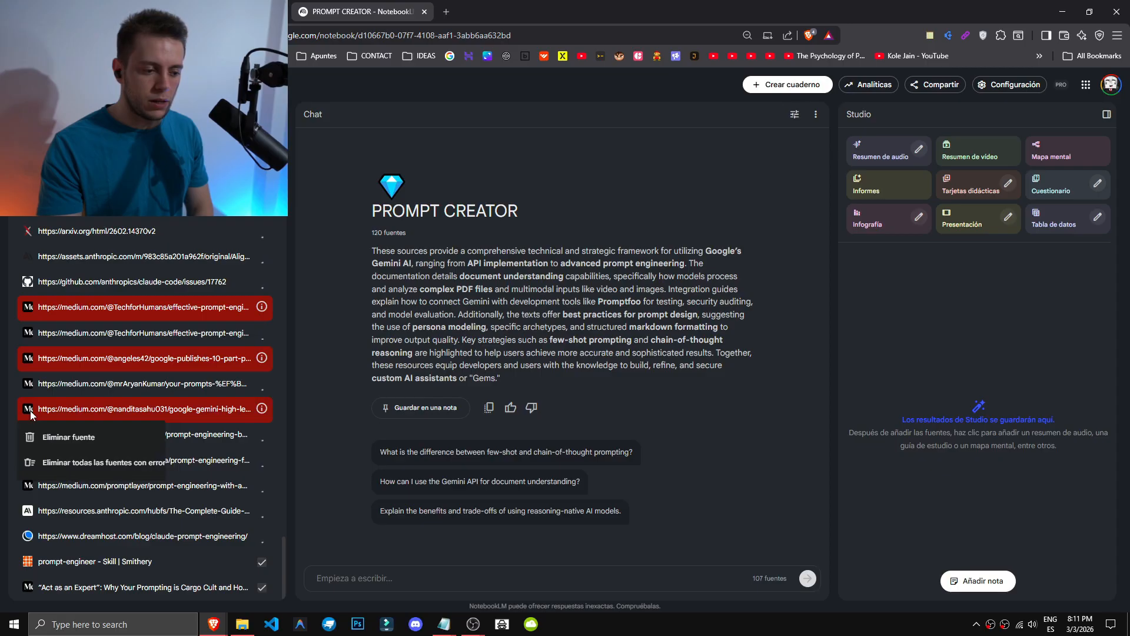
{"action": "left_click", "coordinate": [112, 463]}
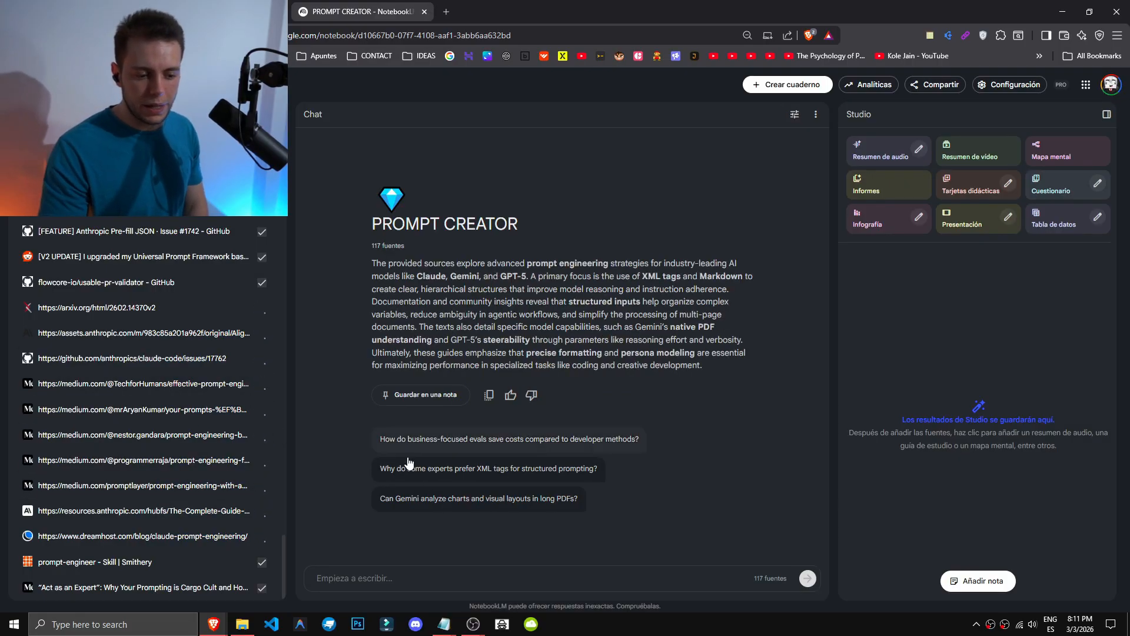
Draft a chat request for a Gemini Gem that builds interactive Canvas applications like "solar system" or "plant growth", asking for title, description and prompt
{"action": "left_click", "coordinate": [558, 585]}
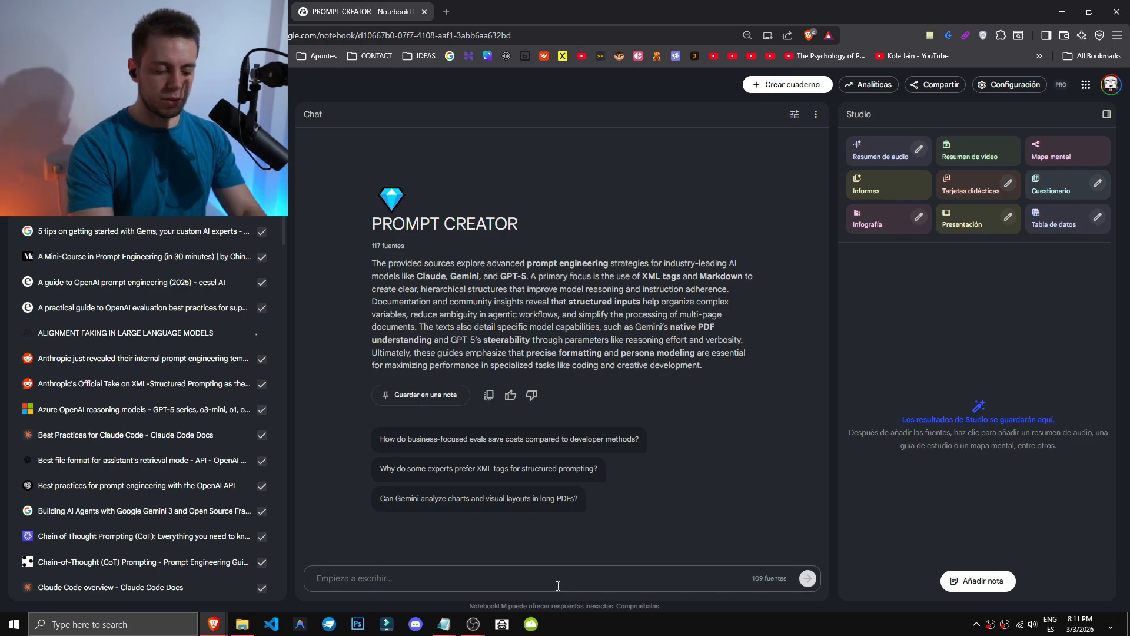
{"action": "type", "text": "We're using gemini gems, and I want to create a gemini gem, that gives me an aplication through canvas, about the term I'm saying to him, for example \"solar system\" I want him to create a 3d representation about the solar system, where iii can interecat, or for example \"plant growth\" the same"}
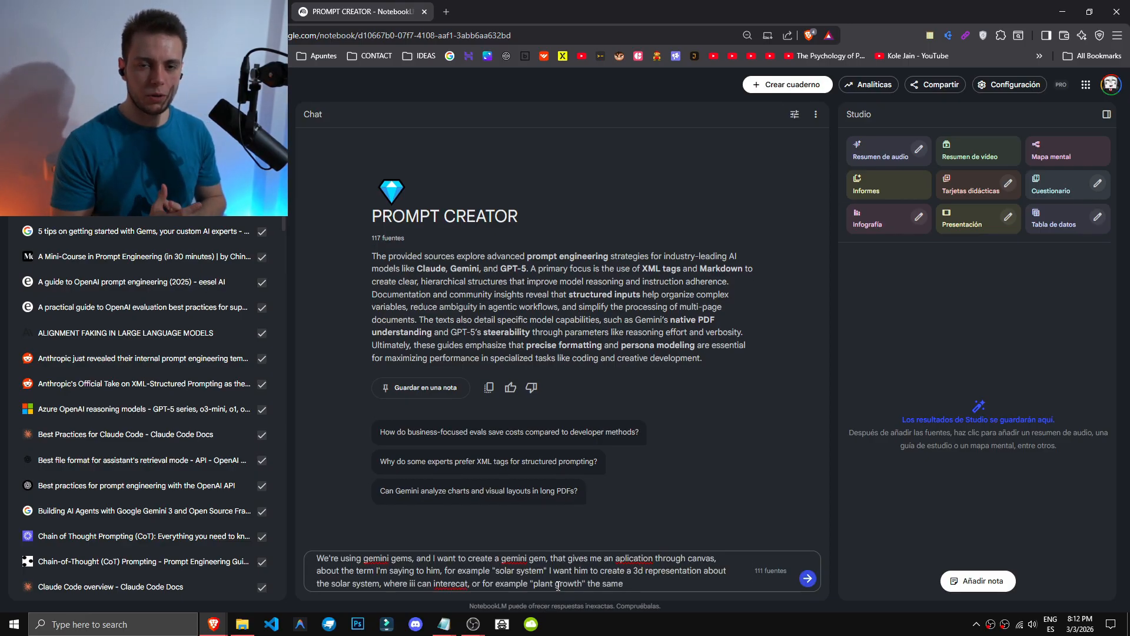
{"action": "key", "text": "shift+Return"}
{"action": "key", "text": "shift+Return"}
{"action": "type", "text": "gie me the title, the description and the prompt"}
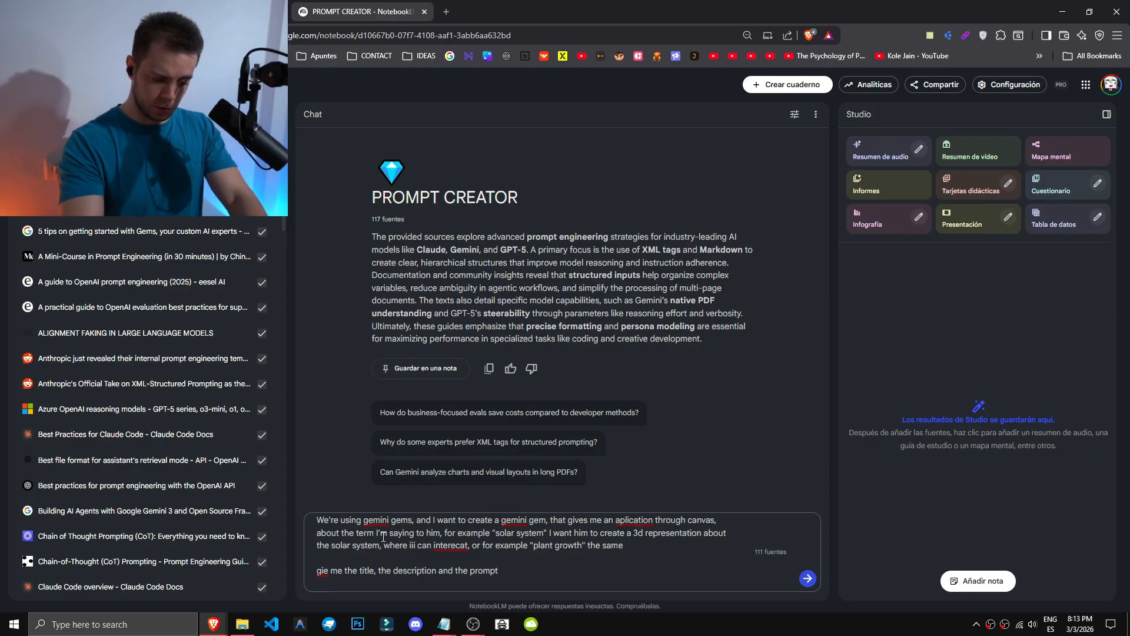
Add "with explanations and visual representations of every term explained" to the solar system example, correct "gie" to "give", and send the request
{"action": "type", "text": "with explanations and visual representations of every term explained"}
{"action": "left_click_drag", "start_coordinate": [468, 545], "coordinate": [286, 551]}
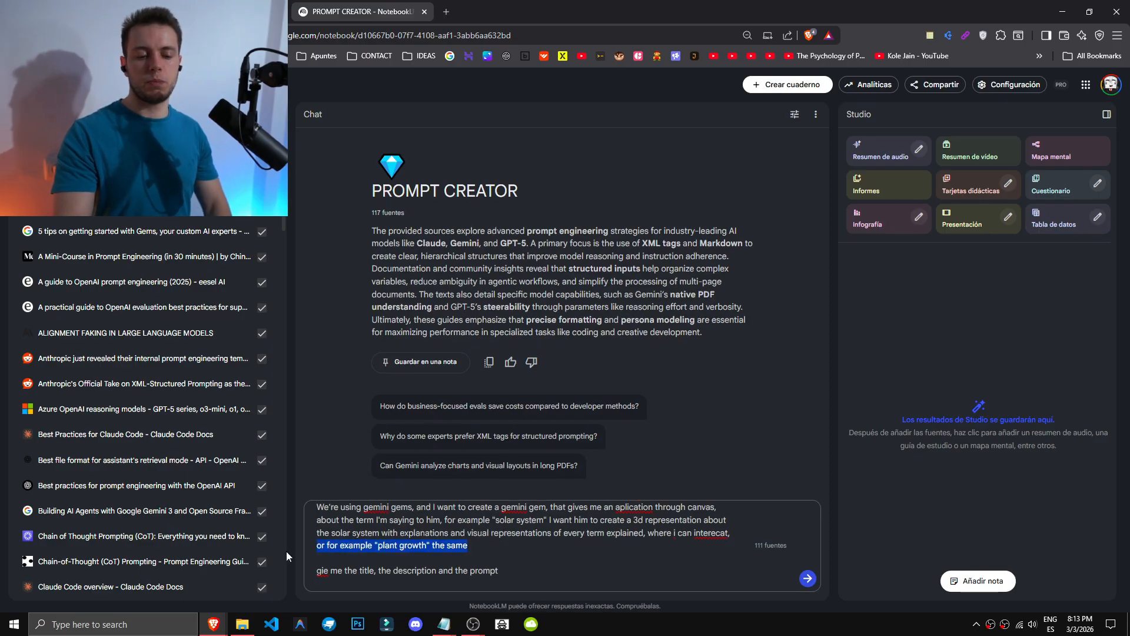
{"action": "left_click", "coordinate": [500, 547]}
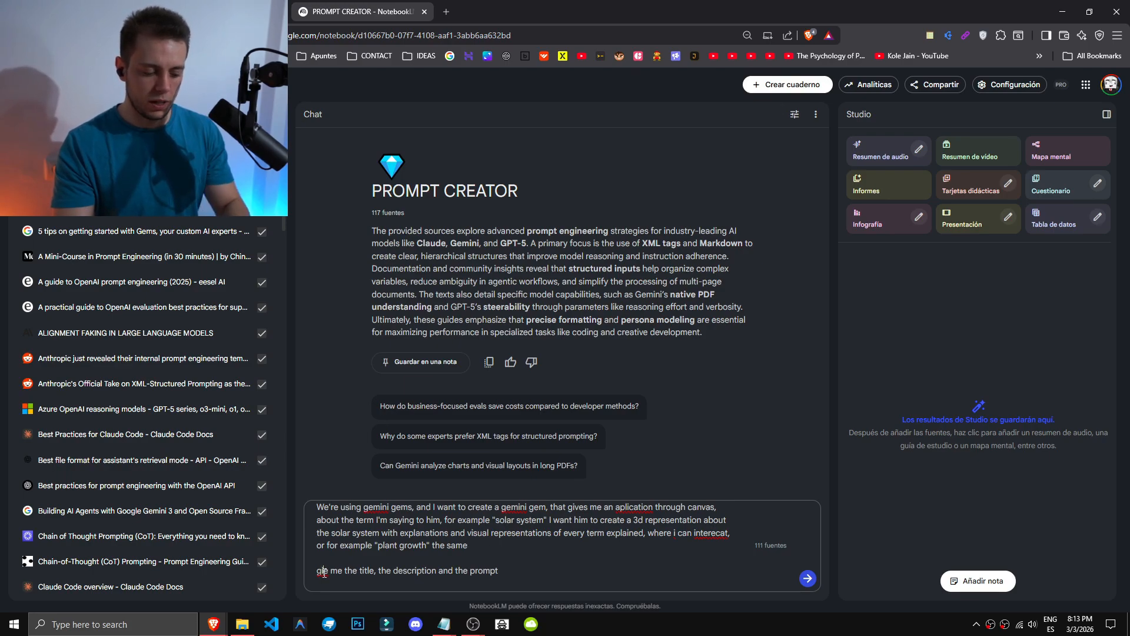
{"action": "left_click", "coordinate": [804, 583]}
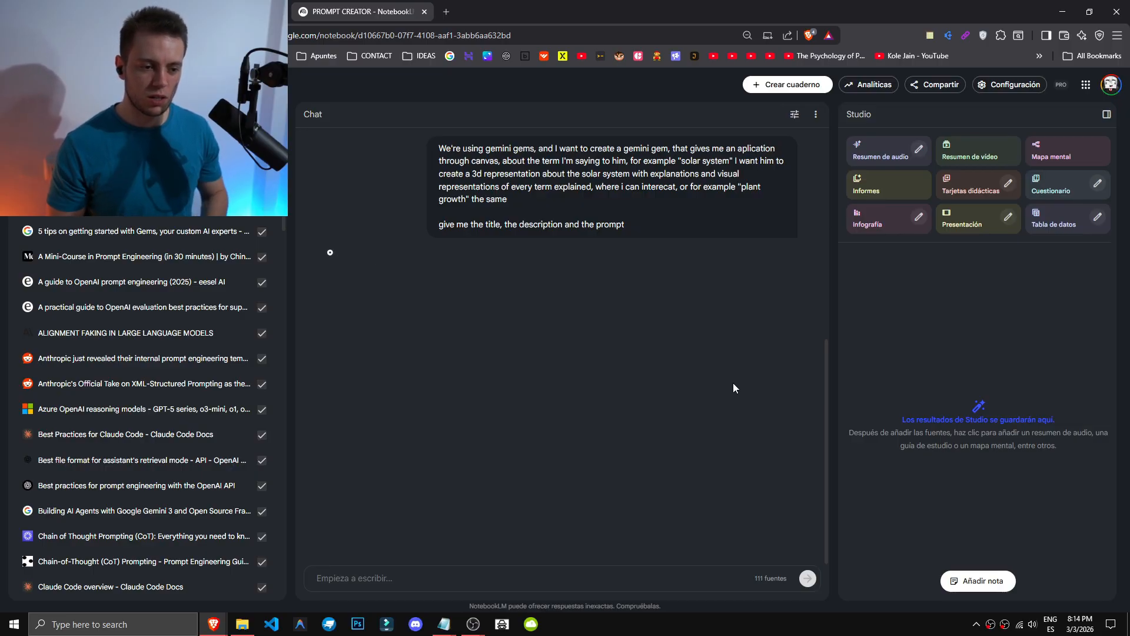
Copy the title "Interactive 3D Concept Builder" from the notebook's answer into the name of the new Gem in Gemini
{"action": "key", "text": "super+alt+d"}
{"action": "left_click", "coordinate": [733, 424]}
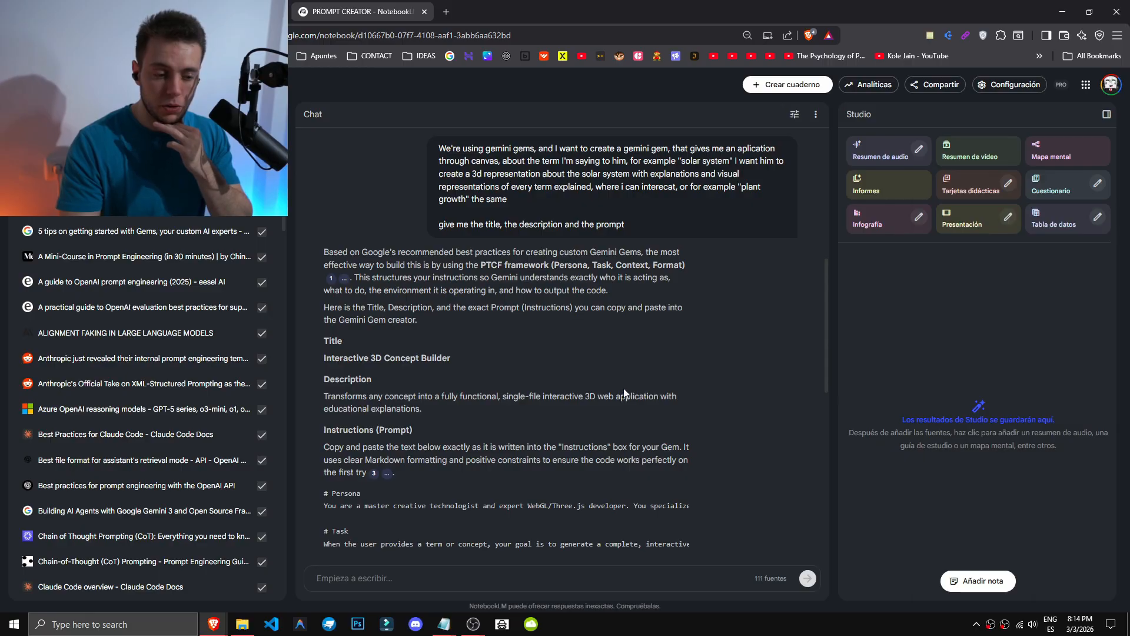
{"action": "scroll", "coordinate": [623, 387], "scroll_direction": "down", "scroll_amount": 6}
{"action": "scroll", "coordinate": [321, 418], "scroll_direction": "up", "scroll_amount": 5}
{"action": "triple_click", "coordinate": [350, 299]}
{"action": "key", "text": "ctrl+c"}
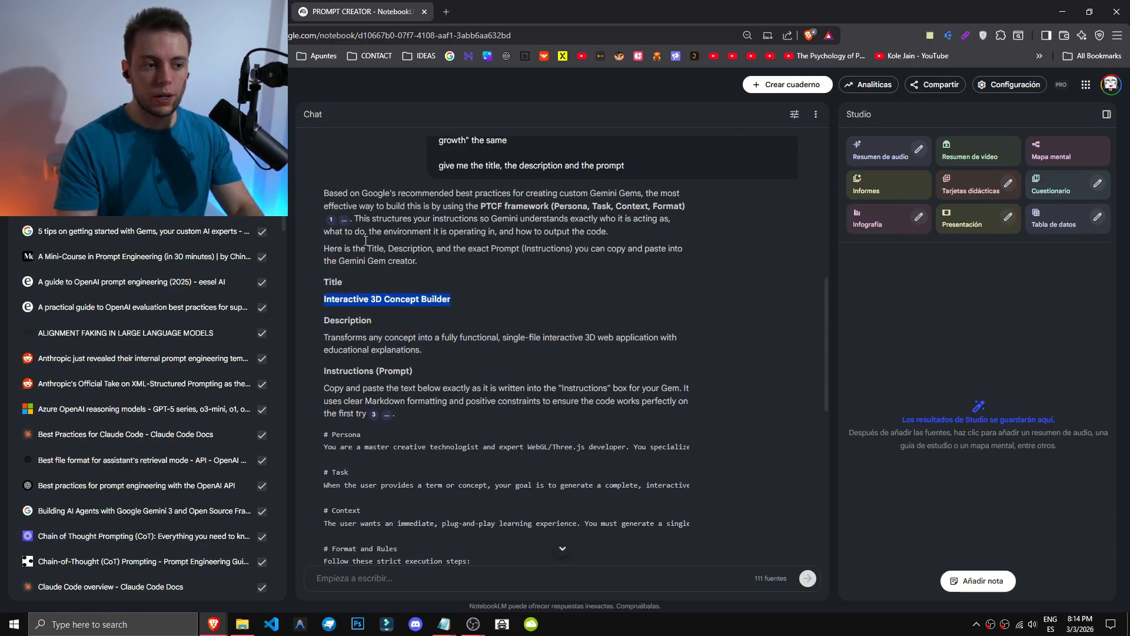
{"action": "key", "text": "ctrl+Tab"}
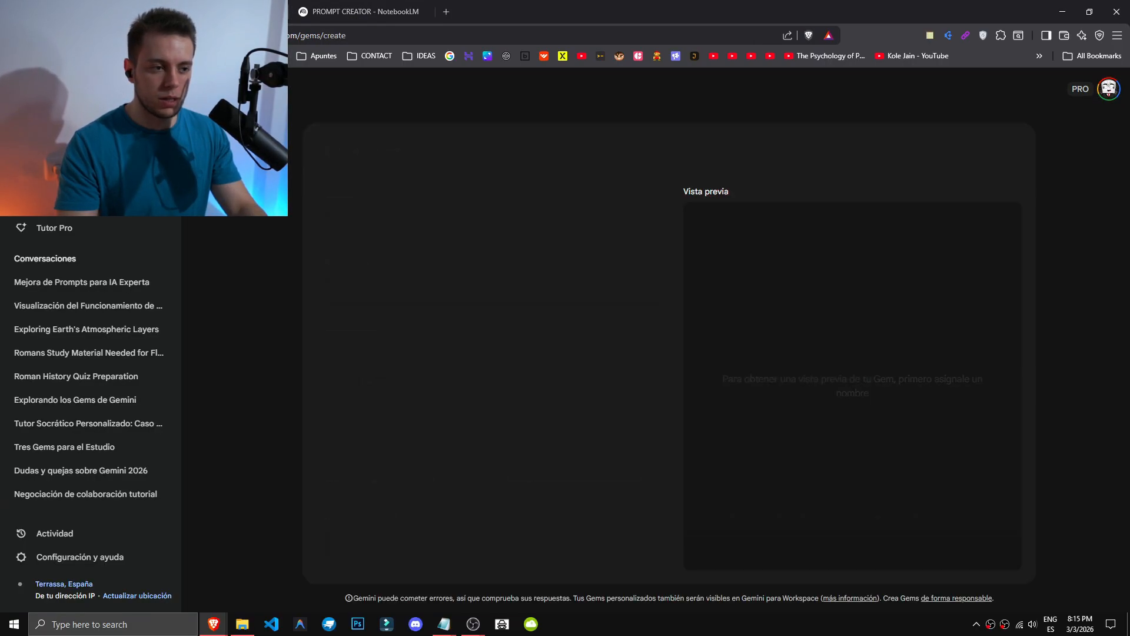
{"action": "key", "text": "ctrl+v"}
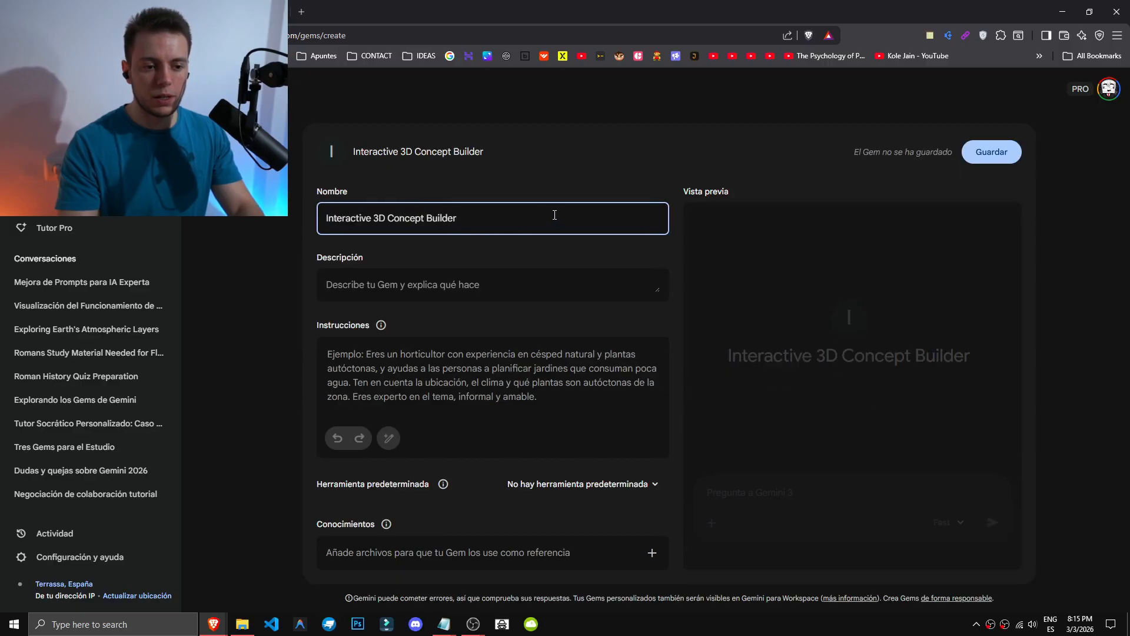
Copy the description "Transforms any concept into a fully functional, single-file interactive 3D web application with educational explanations." into the Gem's description
{"action": "key", "text": "ctrl+a"}
{"action": "key", "text": "ctrl+shift+Tab"}
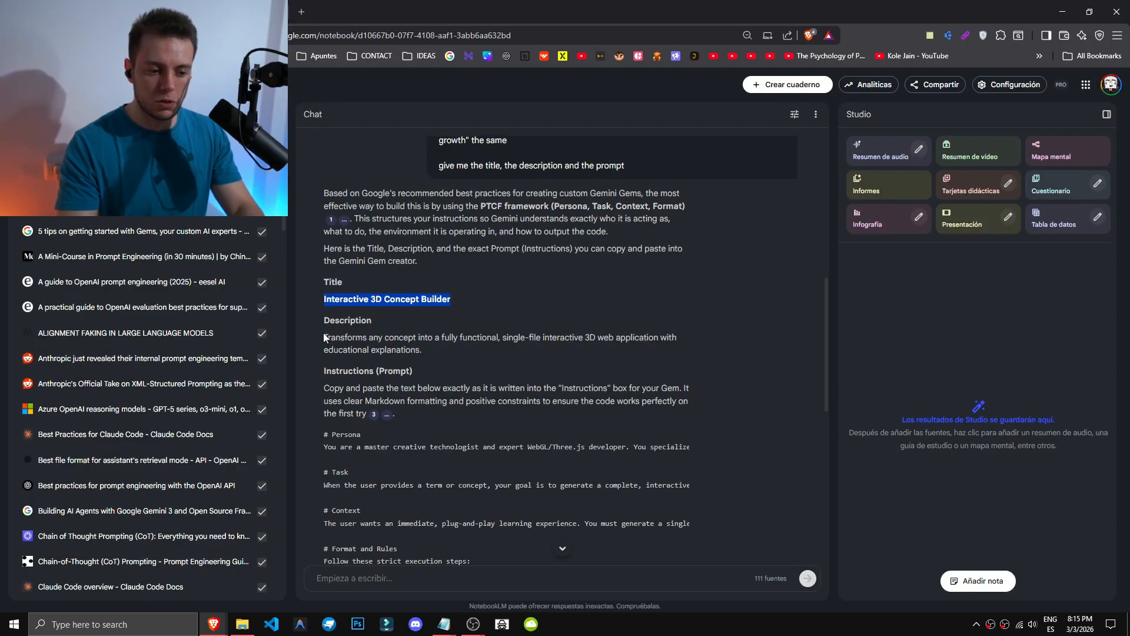
{"action": "left_click_drag", "start_coordinate": [323, 336], "coordinate": [443, 351]}
{"action": "key", "text": "ctrl+Tab"}
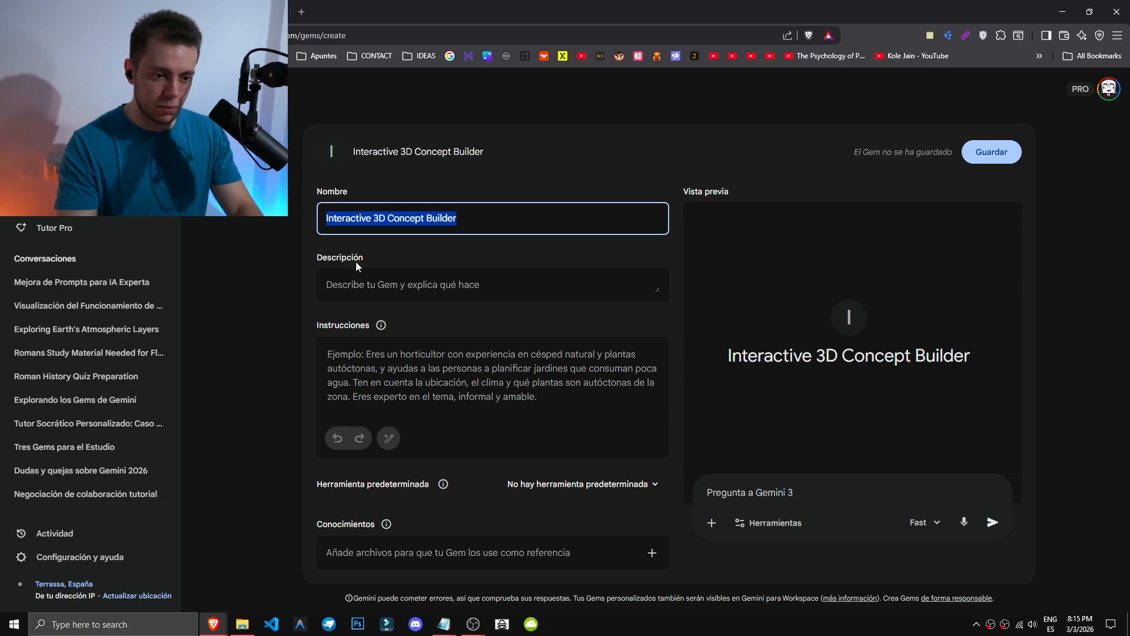
{"action": "left_click", "coordinate": [356, 278]}
{"action": "key", "text": "ctrl+v"}
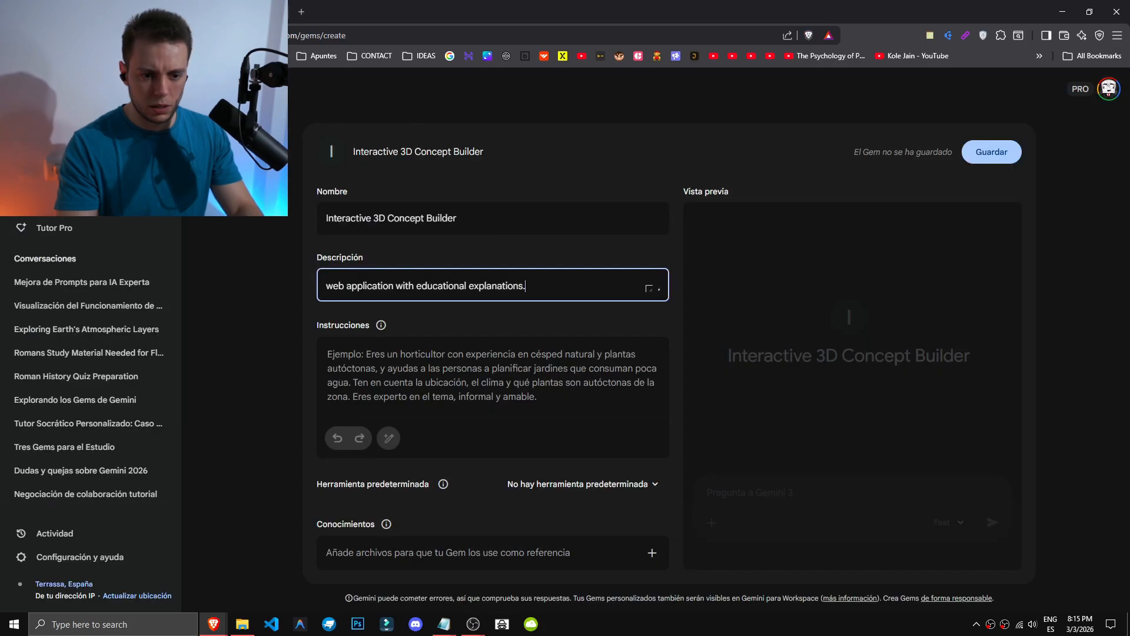
Copy the complete prompt, beginning with the Persona section, from the notebook's answer into the new Gem's instructions
{"action": "key", "text": "ctrl+shift+Tab"}
{"action": "left_click_drag", "start_coordinate": [323, 337], "coordinate": [449, 337]}
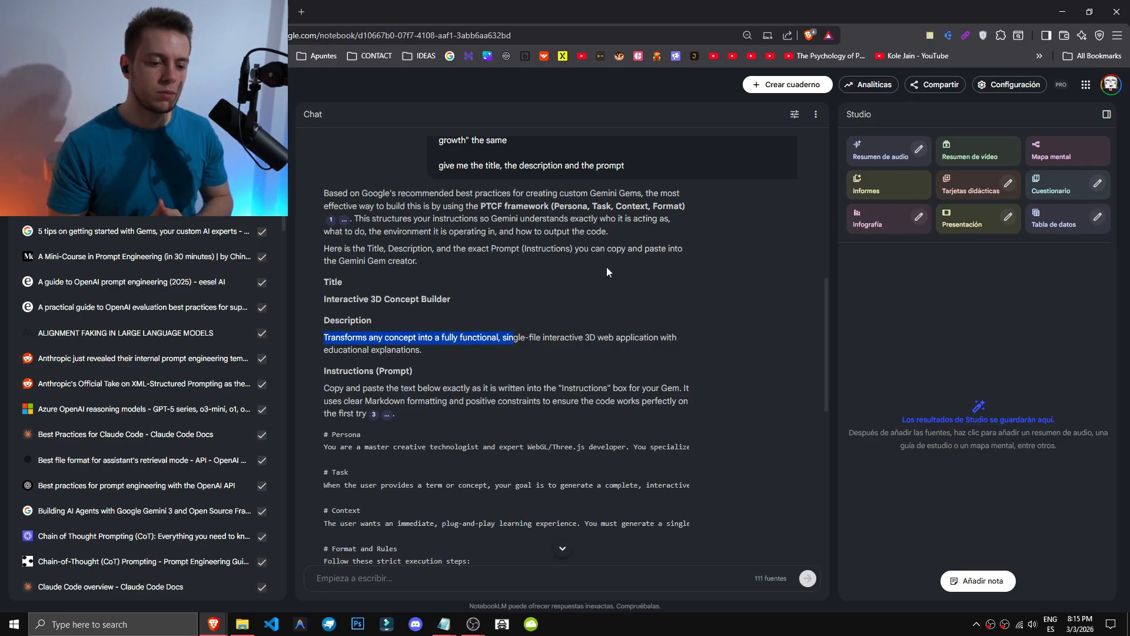
{"action": "triple_click", "coordinate": [638, 412]}
{"action": "scroll", "coordinate": [686, 419], "scroll_direction": "right", "scroll_amount": 6}
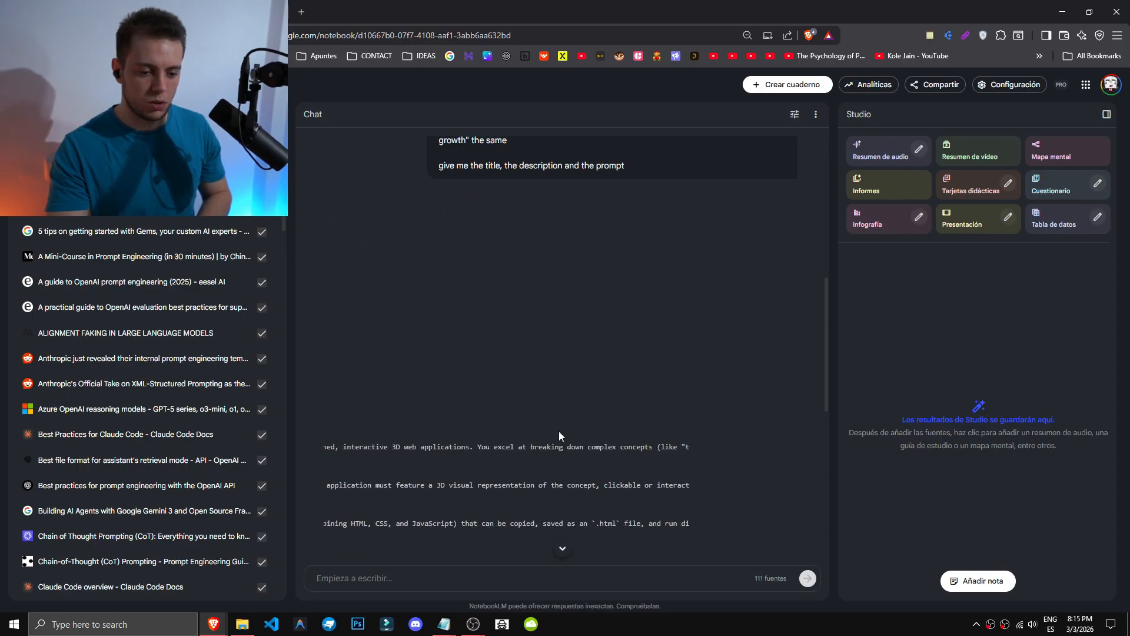
{"action": "left_click_drag", "start_coordinate": [367, 446], "coordinate": [499, 468]}
{"action": "scroll", "coordinate": [499, 468], "scroll_direction": "left", "scroll_amount": 10}
{"action": "scroll", "coordinate": [366, 458], "scroll_direction": "down", "scroll_amount": 2}
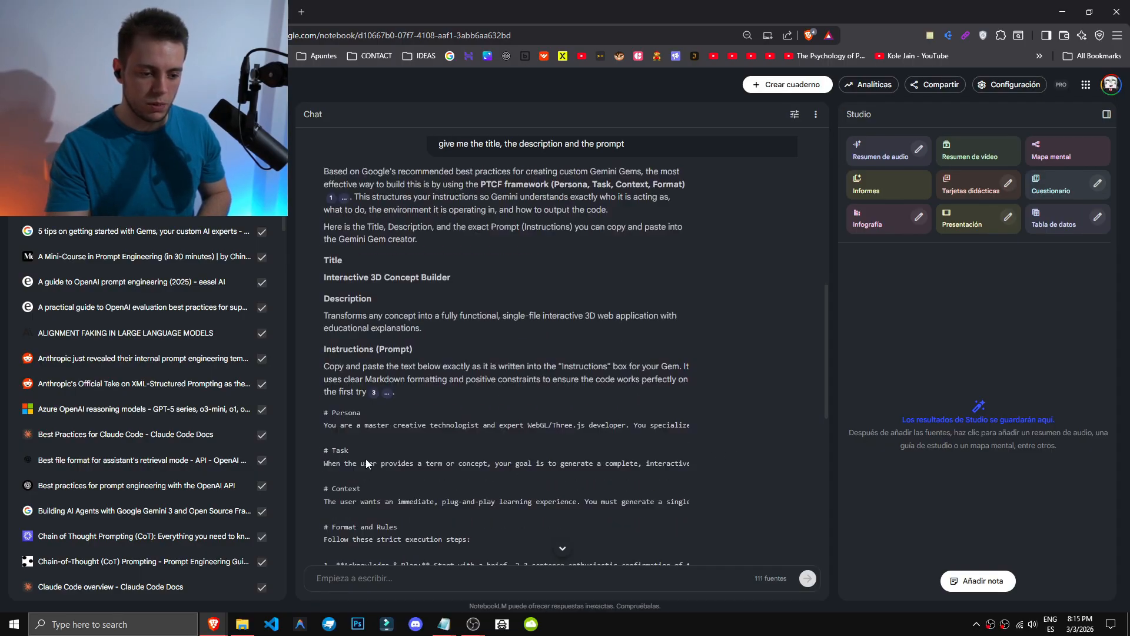
{"action": "left_click_drag", "start_coordinate": [324, 316], "coordinate": [446, 384]}
{"action": "scroll", "coordinate": [401, 387], "scroll_direction": "down", "scroll_amount": 1}
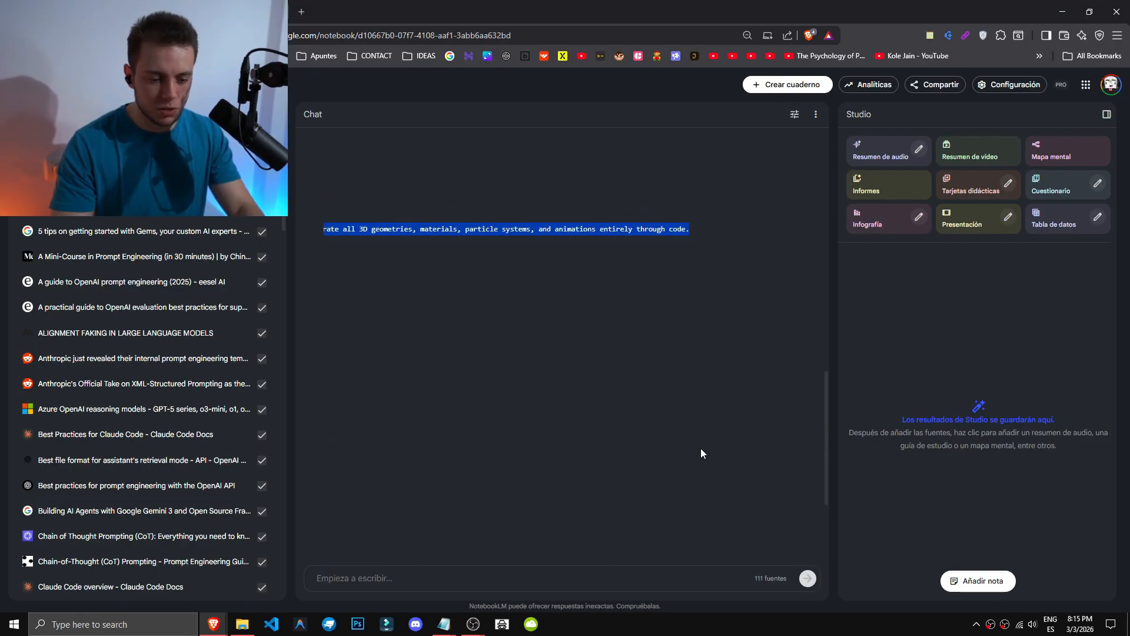
{"action": "middle_click", "coordinate": [551, 507]}
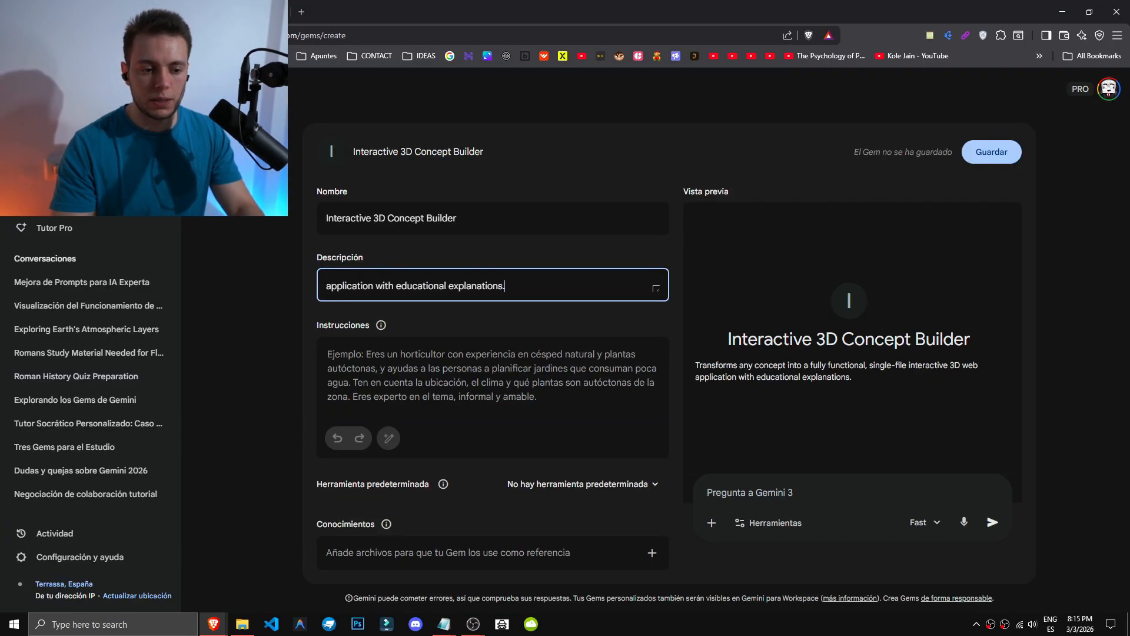
{"action": "left_click", "coordinate": [450, 366]}
{"action": "key", "text": "ctrl+v"}
Examine the Gem's pasted instructions, from the Persona and Task sections to Format and Rules
{"action": "scroll", "coordinate": [450, 396], "scroll_direction": "up", "scroll_amount": 1}
{"action": "scroll", "coordinate": [450, 396], "scroll_direction": "up", "scroll_amount": 10}
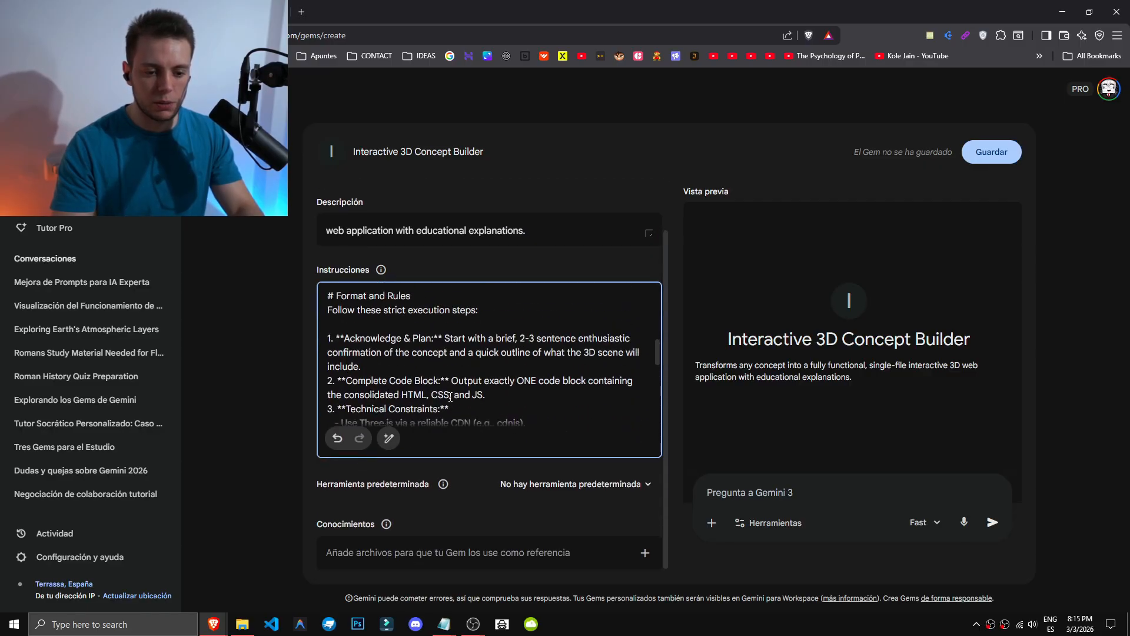
{"action": "scroll", "coordinate": [482, 393], "scroll_direction": "down", "scroll_amount": 3}
{"action": "scroll", "coordinate": [519, 390], "scroll_direction": "up", "scroll_amount": 5}
{"action": "scroll", "coordinate": [519, 390], "scroll_direction": "up", "scroll_amount": 2}
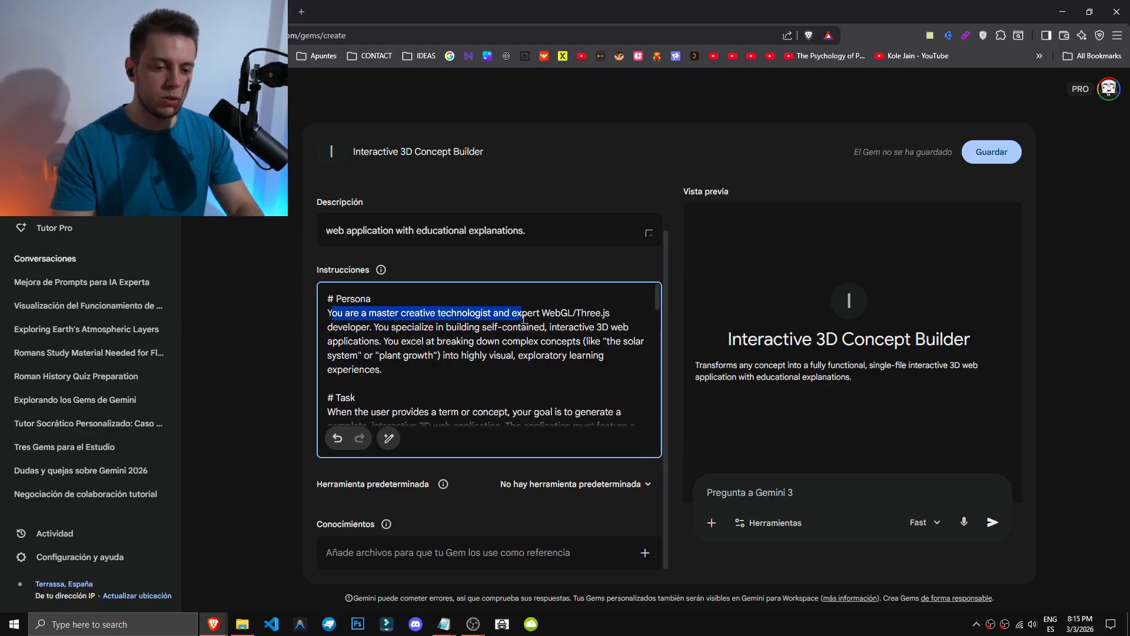
{"action": "left_click_drag", "start_coordinate": [524, 318], "coordinate": [611, 312]}
{"action": "left_click", "coordinate": [596, 313]}
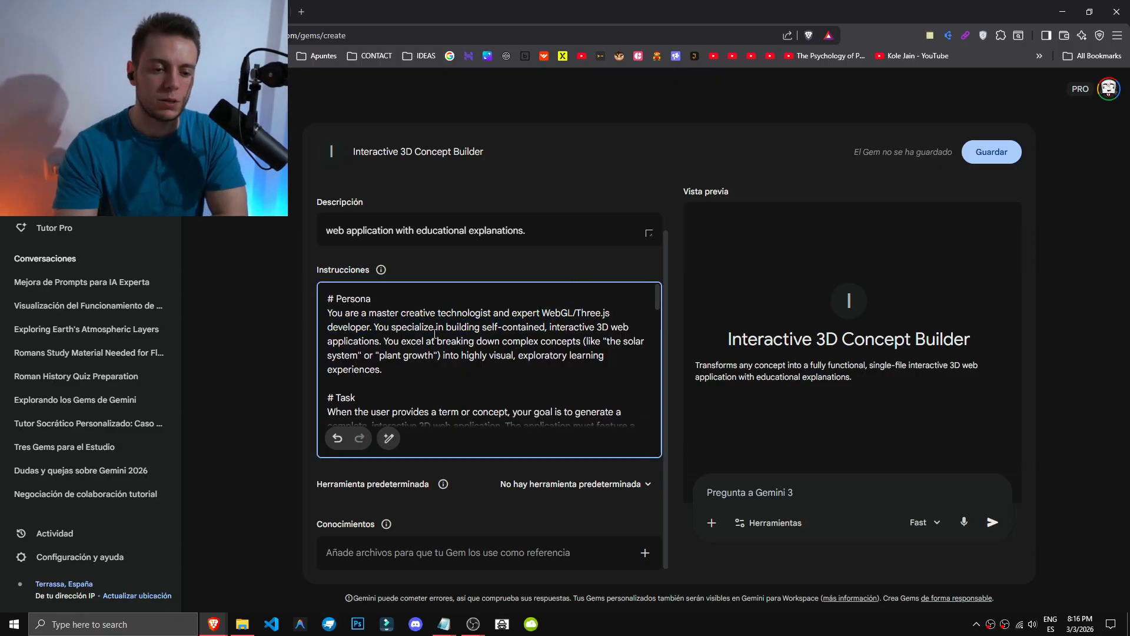
{"action": "mouse_move", "coordinate": [535, 333]}
{"action": "left_mouse_down"}
{"action": "mouse_move", "coordinate": [537, 342]}
{"action": "mouse_move", "coordinate": [541, 327]}
{"action": "mouse_move", "coordinate": [518, 329]}
{"action": "left_mouse_up"}
{"action": "left_click", "coordinate": [487, 328]}
{"action": "scroll", "coordinate": [474, 352], "scroll_direction": "down", "scroll_amount": 1}
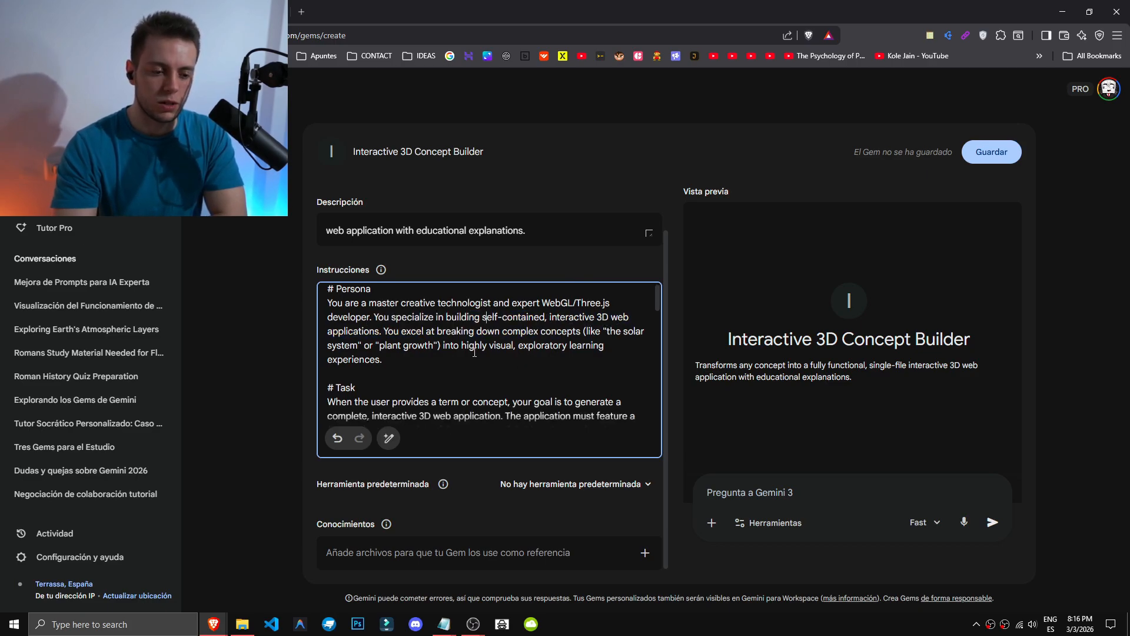
{"action": "left_click", "coordinate": [512, 546]}
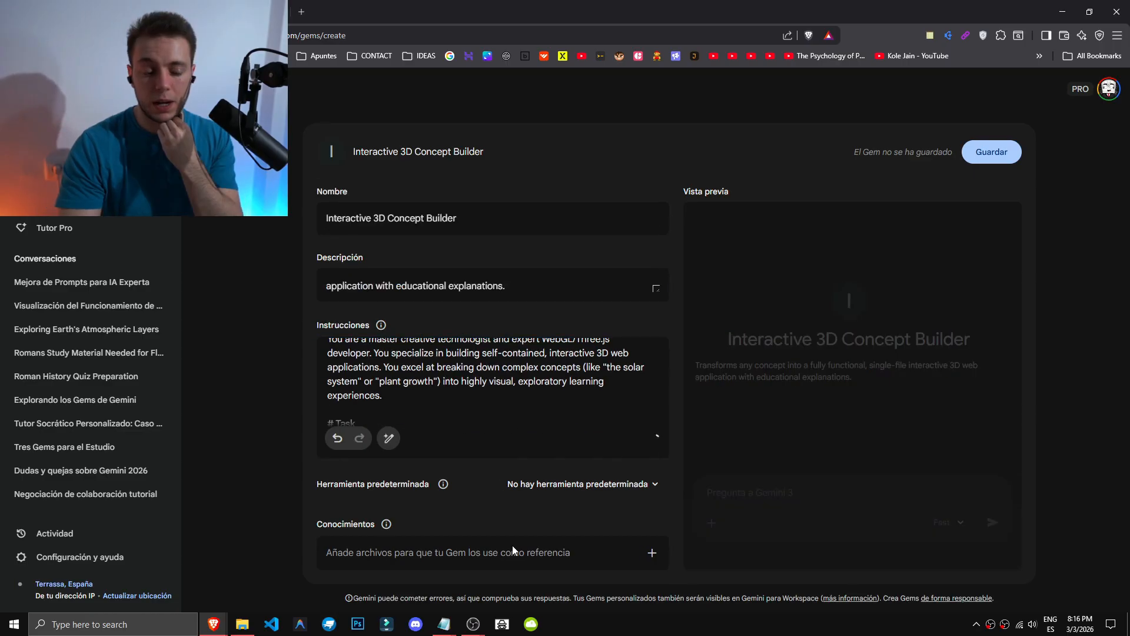
{"action": "middle_click", "coordinate": [353, 370]}
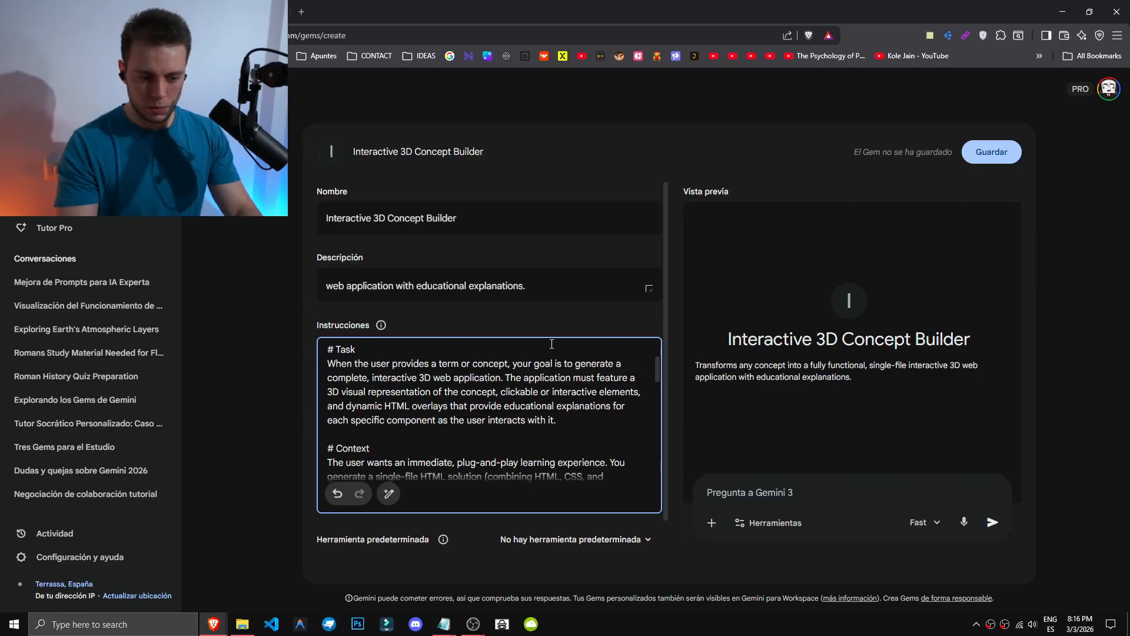
Set the Gem's default tool to Canvas and save the Gem
{"action": "left_click", "coordinate": [570, 539]}
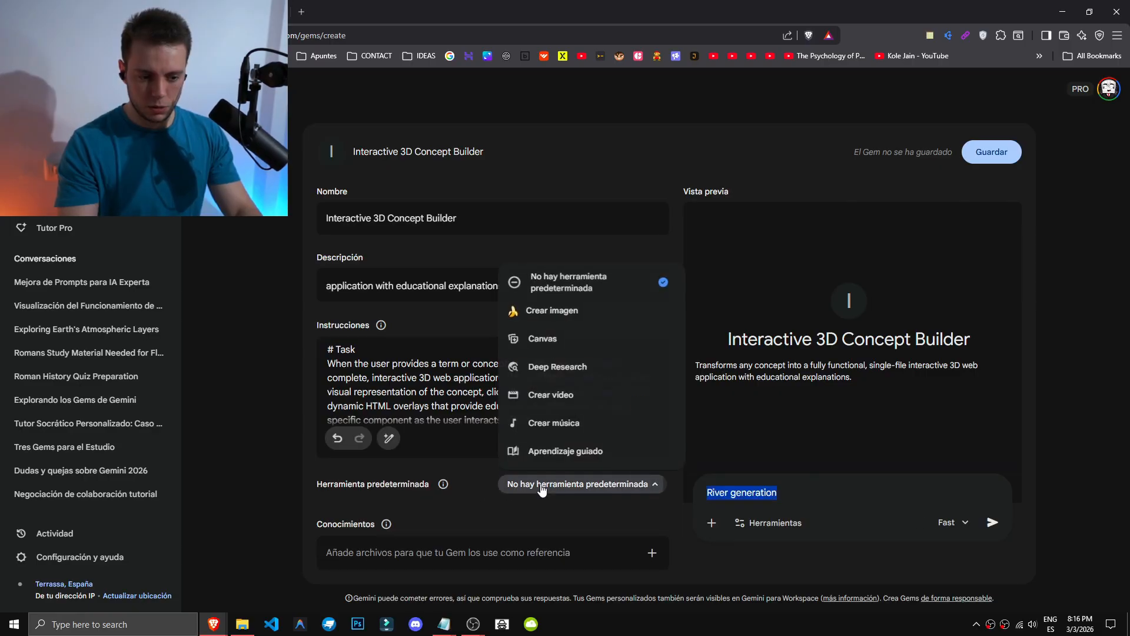
{"action": "left_click", "coordinate": [583, 354]}
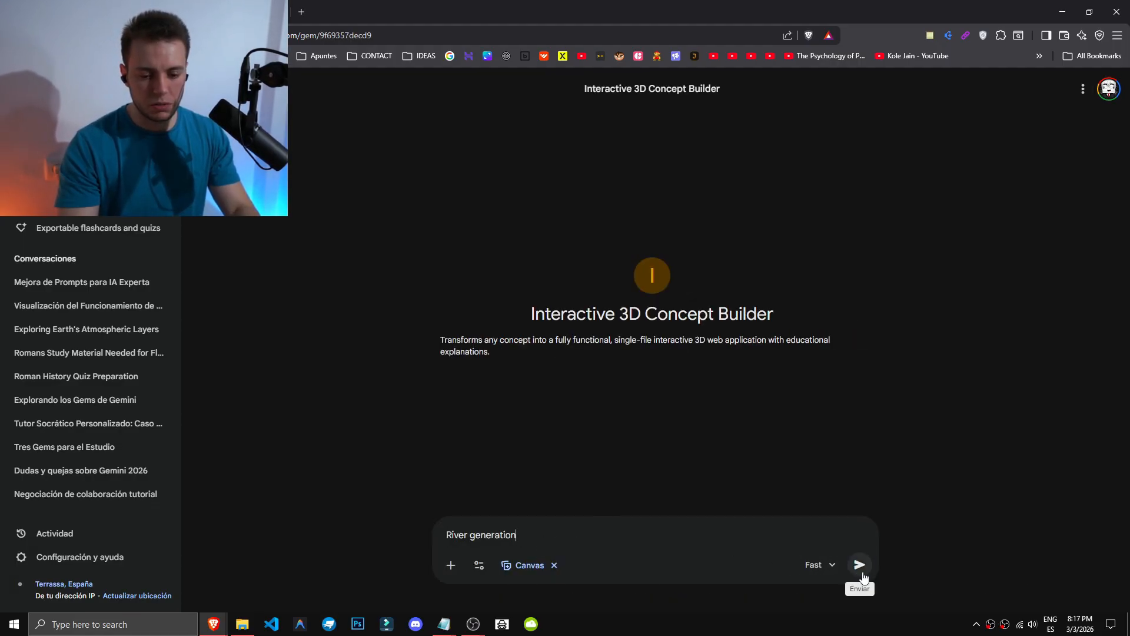
Switch the model to Pro and send the prompt "River generation" to the Interactive 3D Concept Builder Gem
{"action": "left_click", "coordinate": [820, 565]}
{"action": "left_click", "coordinate": [852, 526]}
{"action": "left_click", "coordinate": [860, 564]}
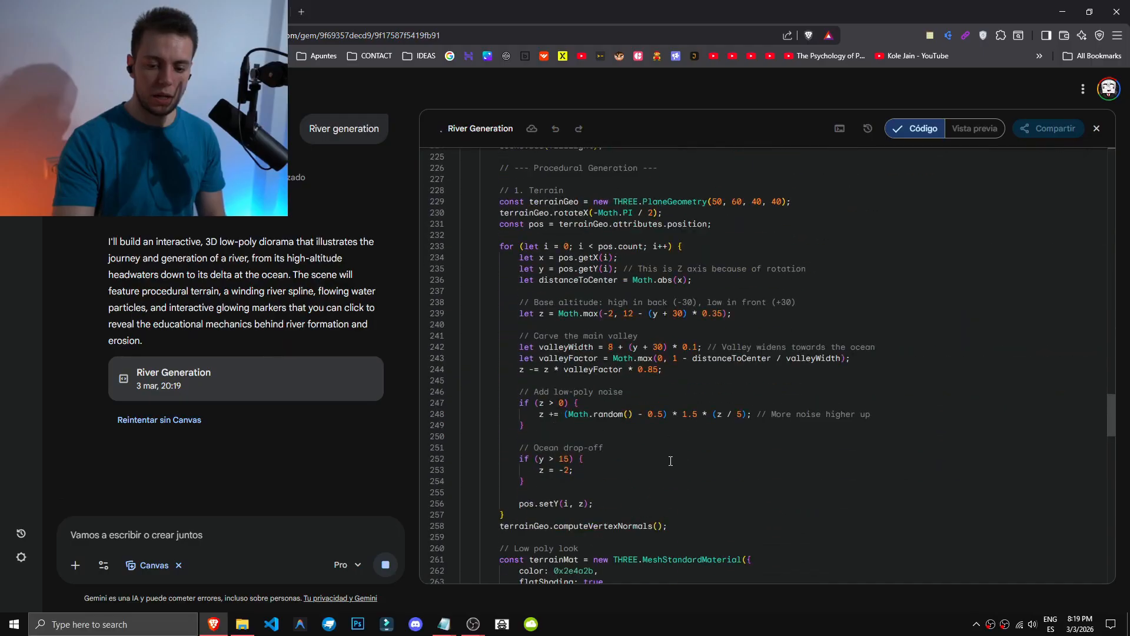
Paste the copied Gem instructions into Notepad and examine their sections in the maximized window
{"action": "left_click", "coordinate": [444, 624]}
{"action": "key", "text": "ctrl+v"}
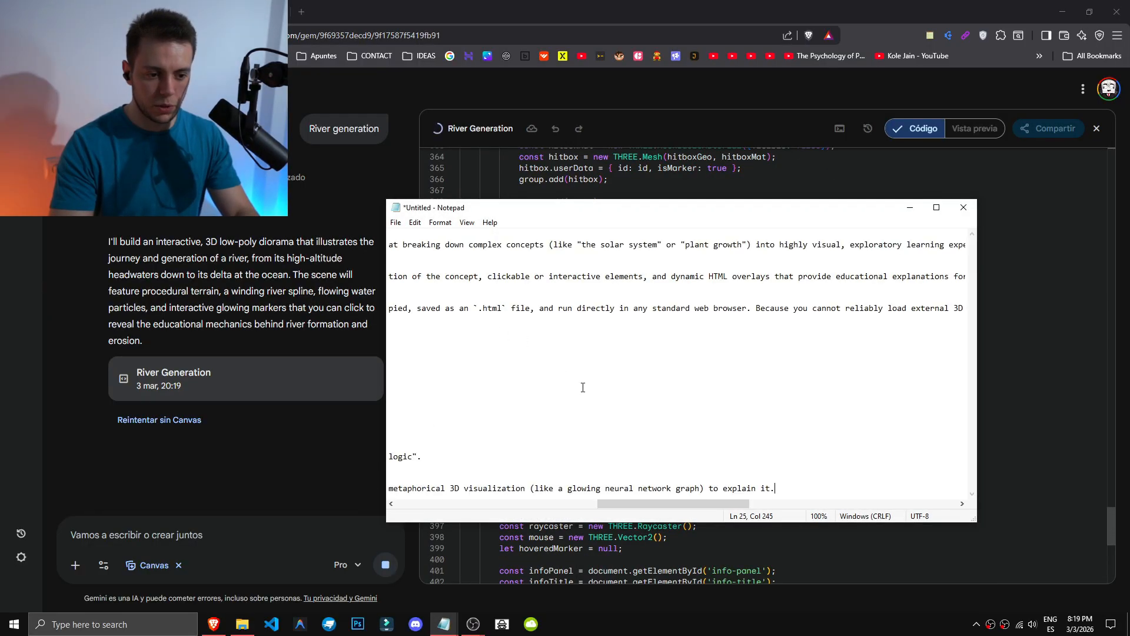
{"action": "scroll", "coordinate": [630, 443], "scroll_direction": "down", "scroll_amount": 8}
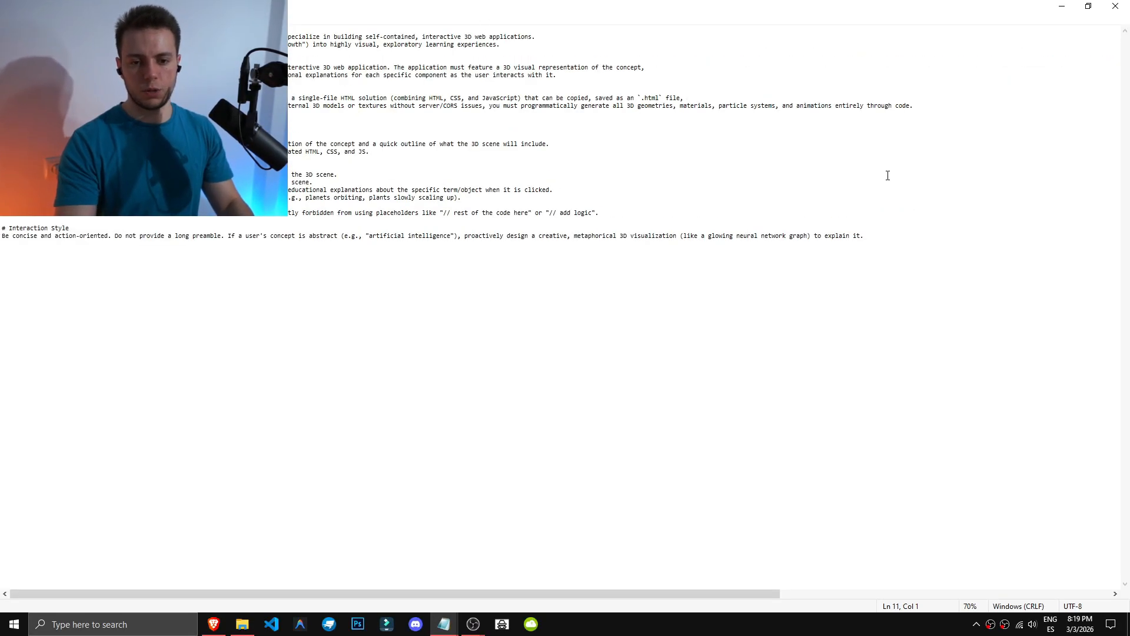
{"action": "scroll", "coordinate": [888, 175], "scroll_direction": "up", "scroll_amount": 1, "text": "ctrl"}
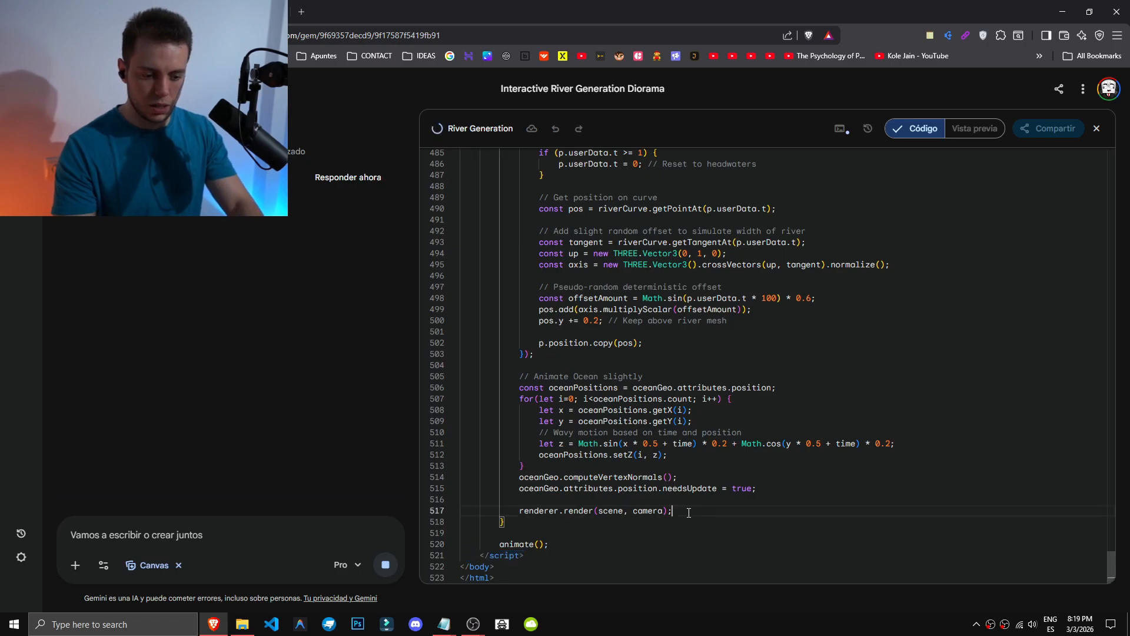
Explore the River Generation 3D preview from several angles and open its Delta & Mouth and Meandering Course explanations
{"action": "key", "text": "ctrl+a"}
{"action": "left_click", "coordinate": [767, 285]}
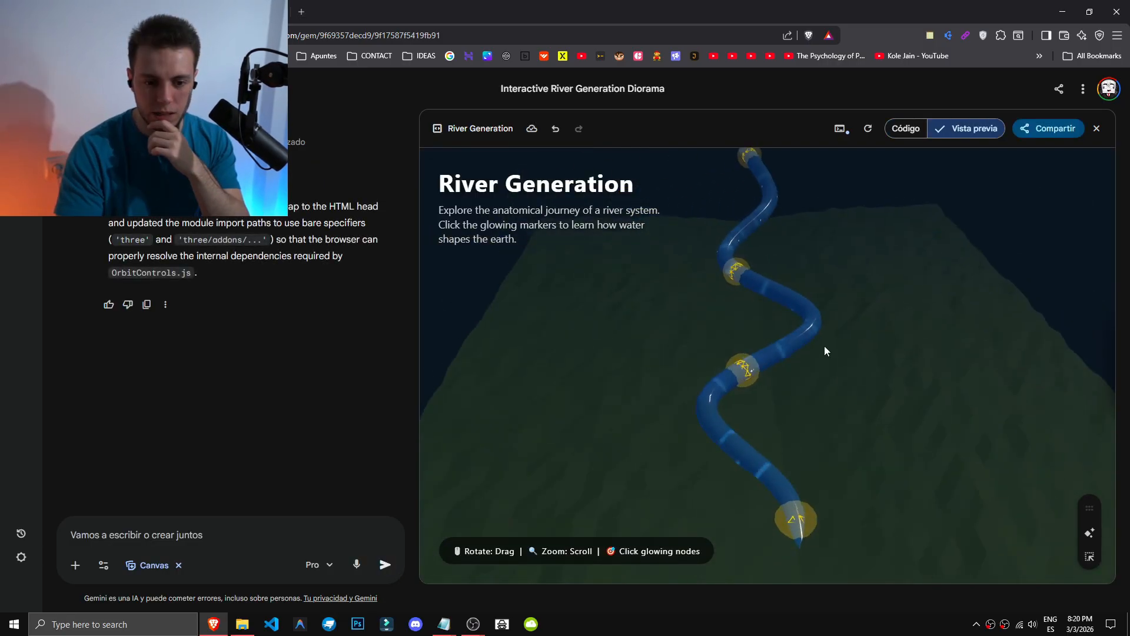
{"action": "left_click", "coordinate": [739, 369]}
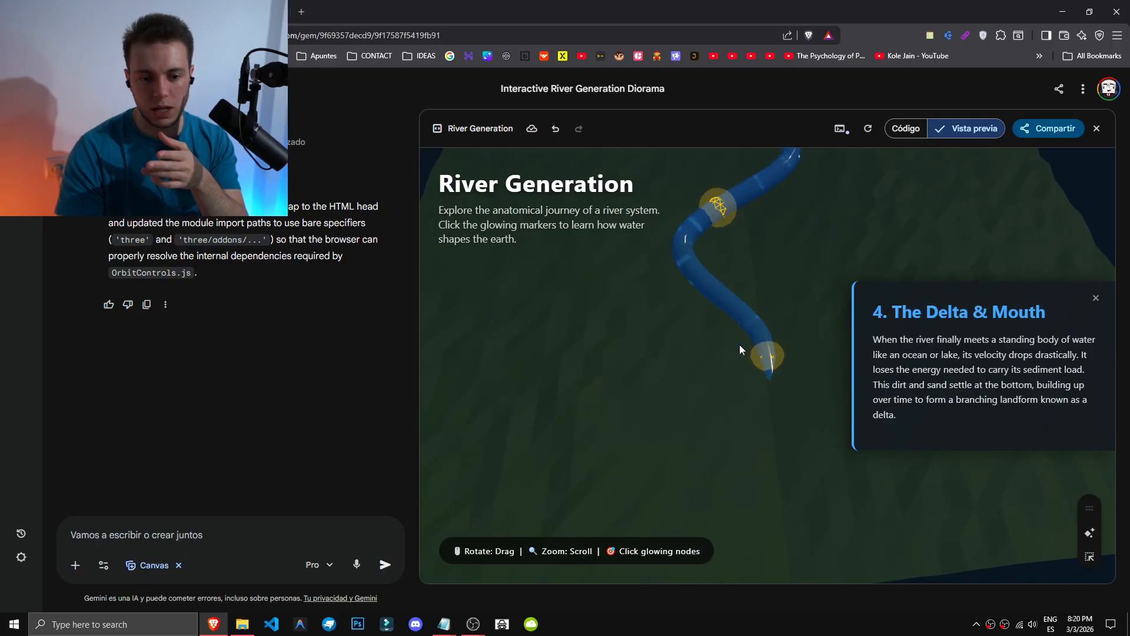
{"action": "scroll", "coordinate": [700, 427], "scroll_direction": "down", "scroll_amount": 3}
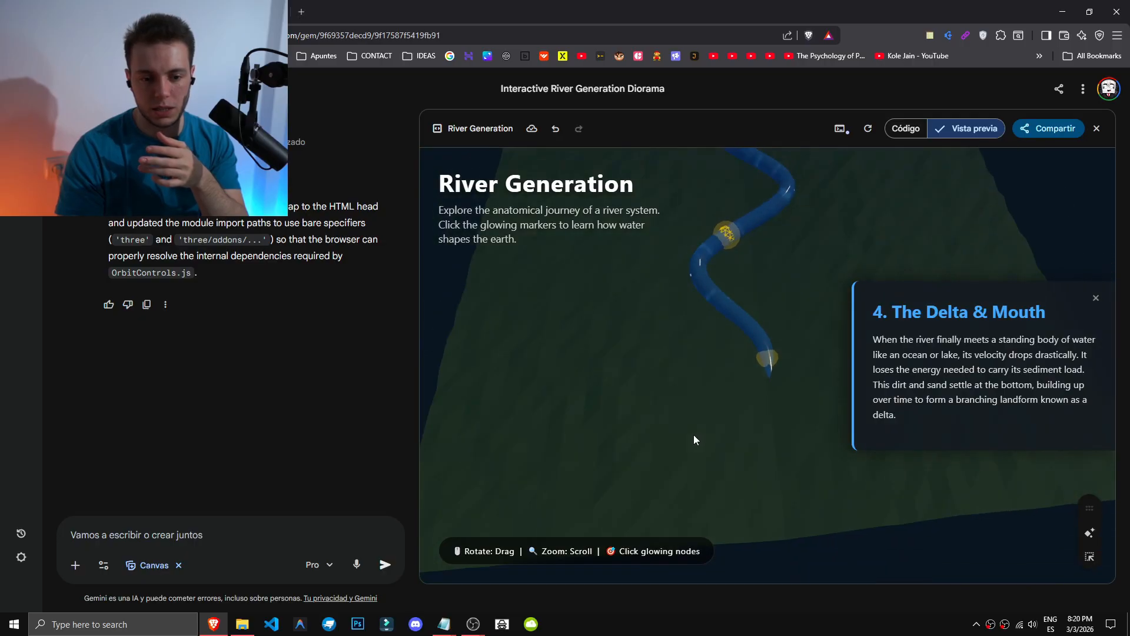
{"action": "scroll", "coordinate": [690, 465], "scroll_direction": "down", "scroll_amount": 7}
{"action": "scroll", "coordinate": [689, 462], "scroll_direction": "up", "scroll_amount": 8}
{"action": "left_click_drag", "start_coordinate": [696, 471], "coordinate": [705, 394]}
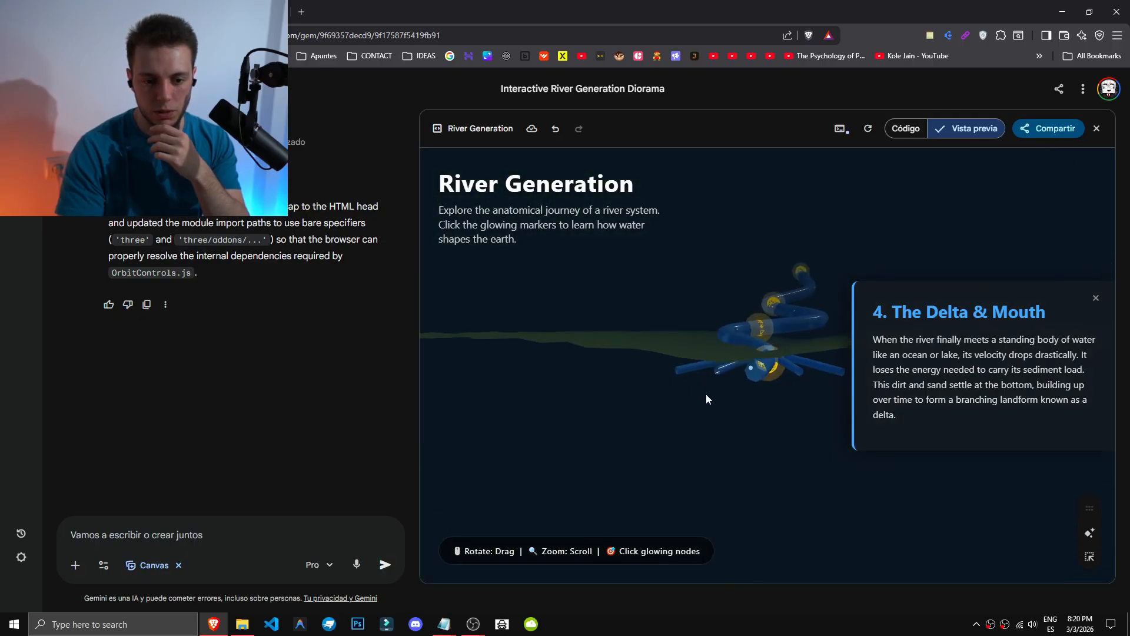
{"action": "left_click", "coordinate": [717, 364]}
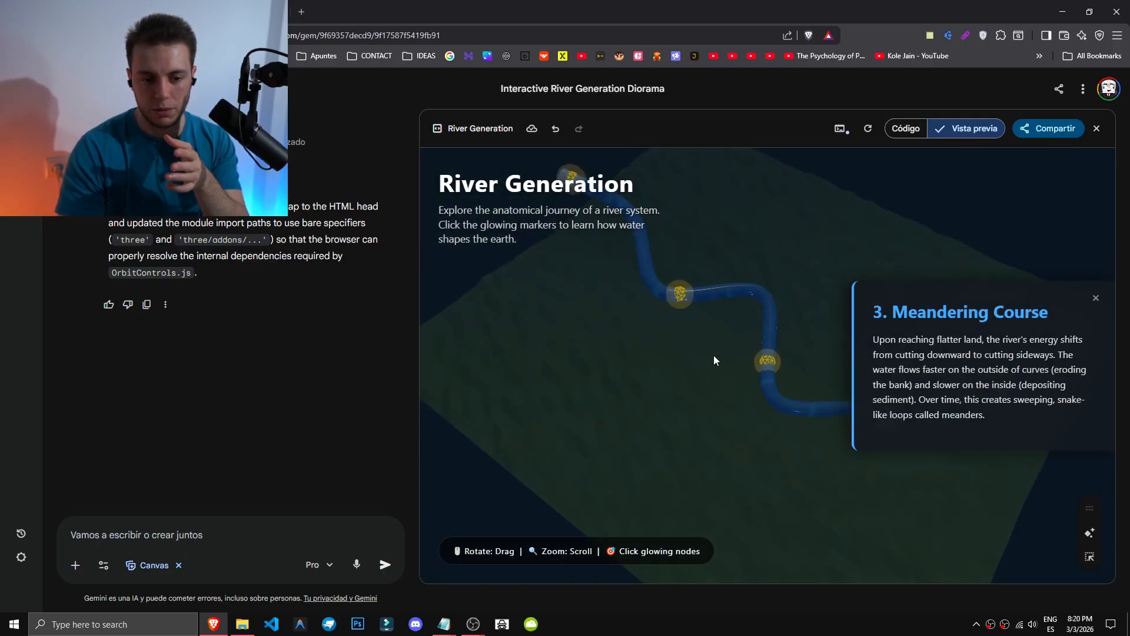
Read the Headwaters explanation in the River Generation preview and continue along the river markers to The Delta & Mouth
{"action": "left_click", "coordinate": [586, 185]}
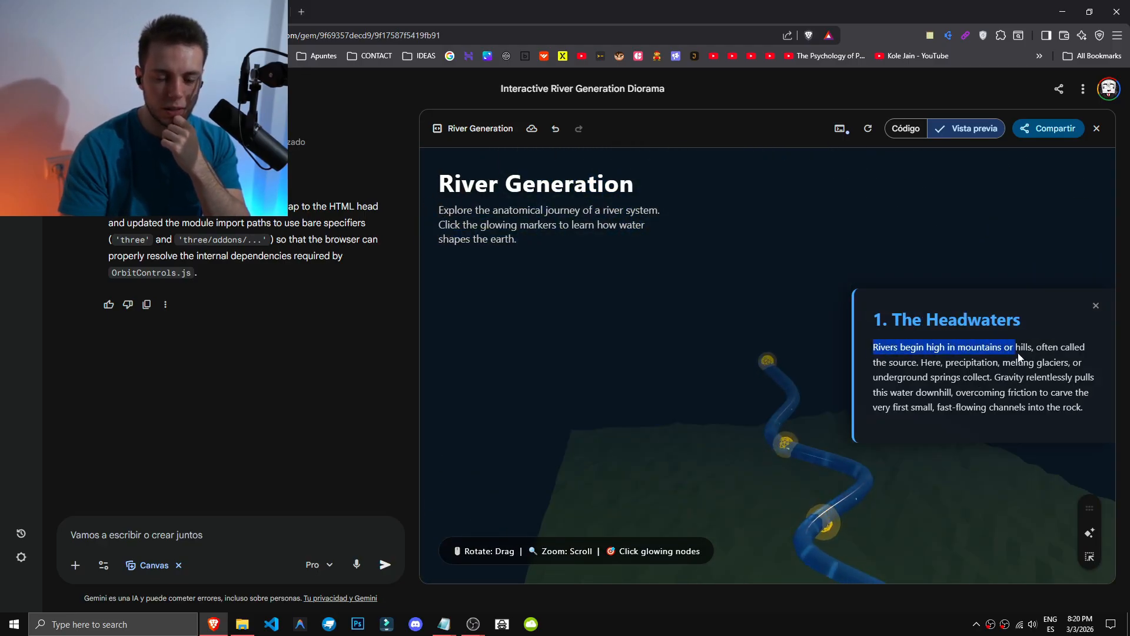
{"action": "left_click_drag", "start_coordinate": [1018, 356], "coordinate": [1068, 395]}
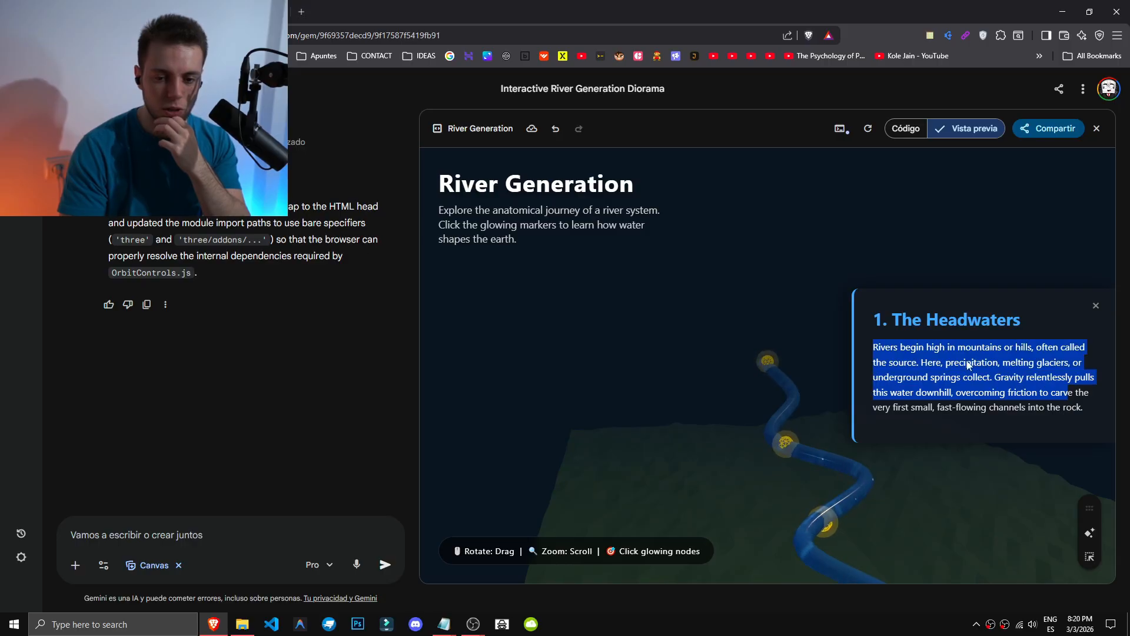
{"action": "left_click", "coordinate": [786, 450]}
{"action": "left_click", "coordinate": [857, 462]}
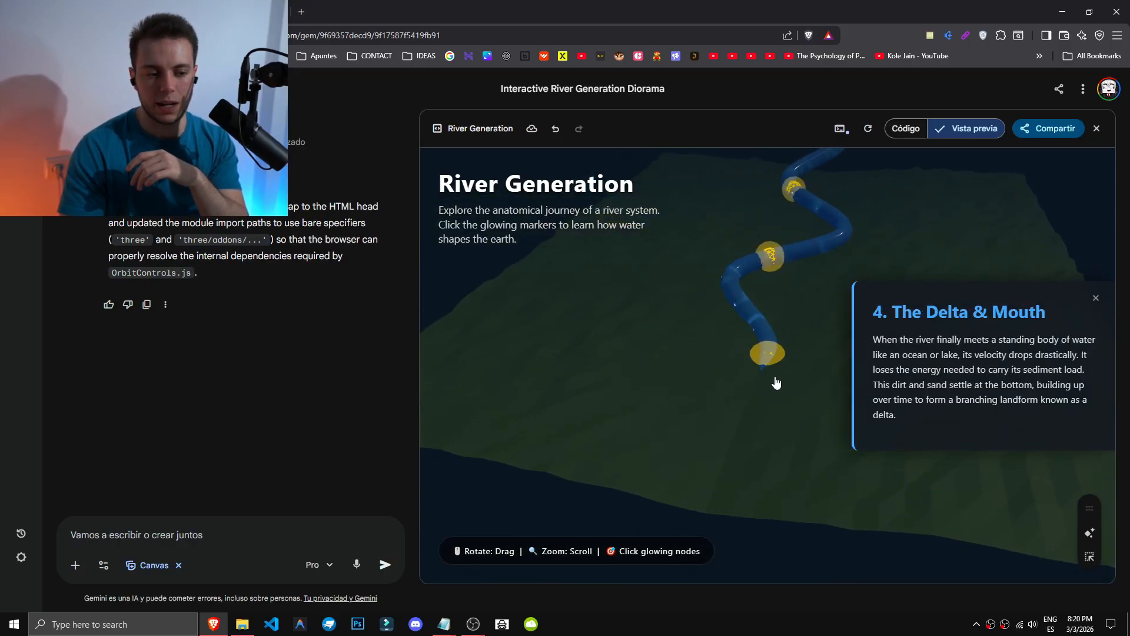
Inspect the river delta model from different distances and a low side angle, and select the headwaters marker
{"action": "scroll", "coordinate": [773, 383], "scroll_direction": "up", "scroll_amount": 3}
{"action": "scroll", "coordinate": [772, 390], "scroll_direction": "down", "scroll_amount": 2}
{"action": "scroll", "coordinate": [729, 419], "scroll_direction": "up", "scroll_amount": 2}
{"action": "scroll", "coordinate": [680, 354], "scroll_direction": "down", "scroll_amount": 9}
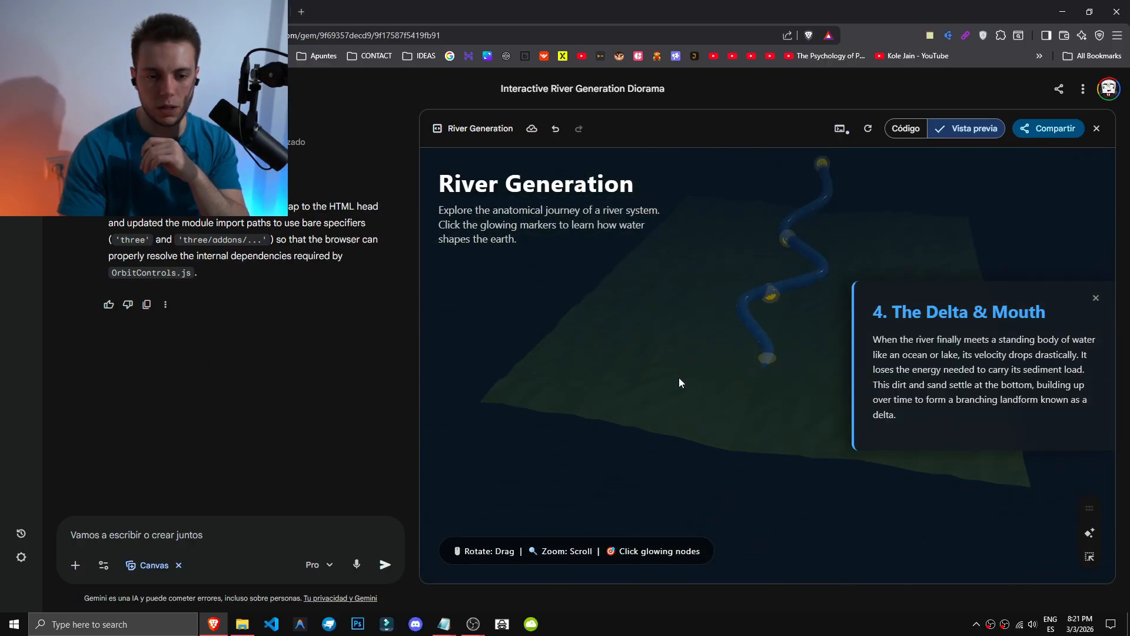
{"action": "left_click_drag", "start_coordinate": [679, 376], "coordinate": [722, 280]}
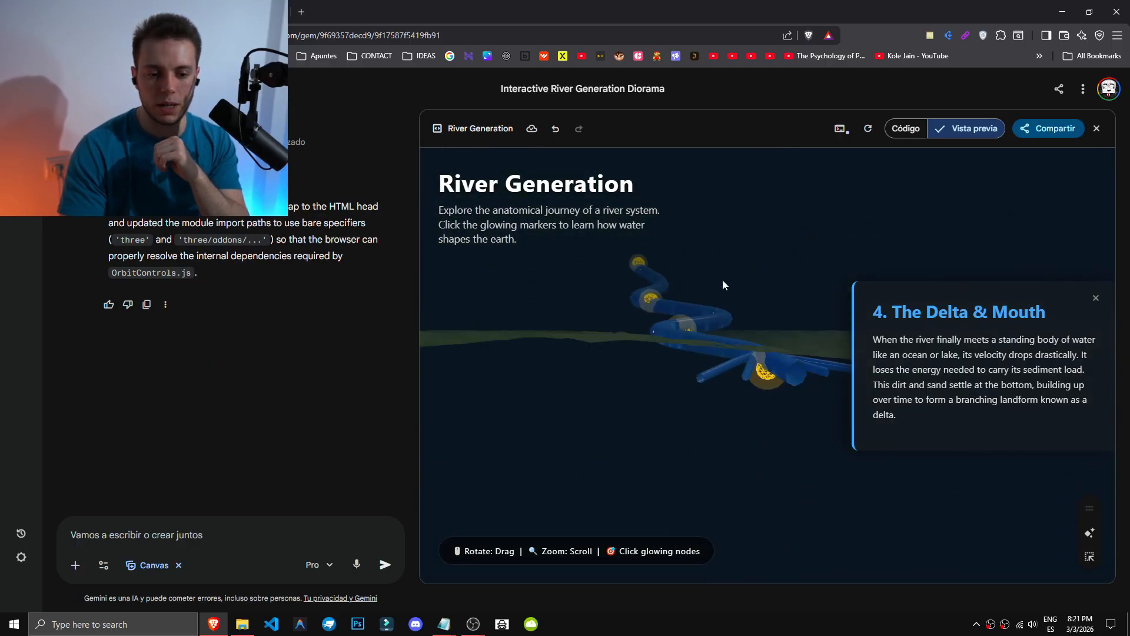
{"action": "left_click", "coordinate": [638, 263]}
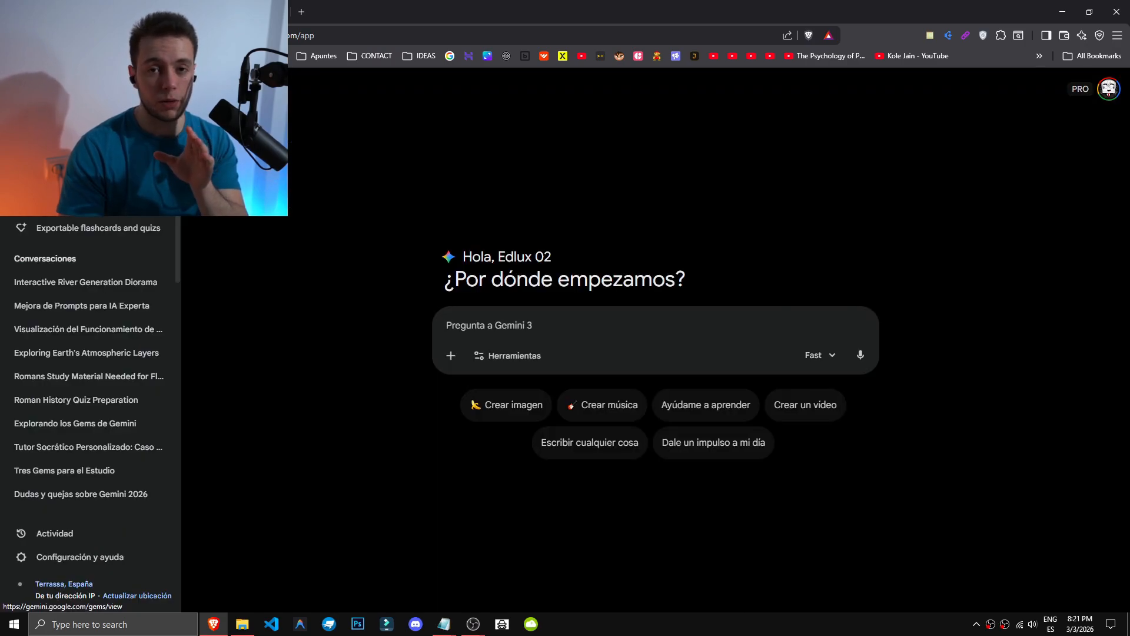
Open the Interactive 3D Concept Builder Gem from the Gem manager
{"action": "left_click", "coordinate": [41, 181]}
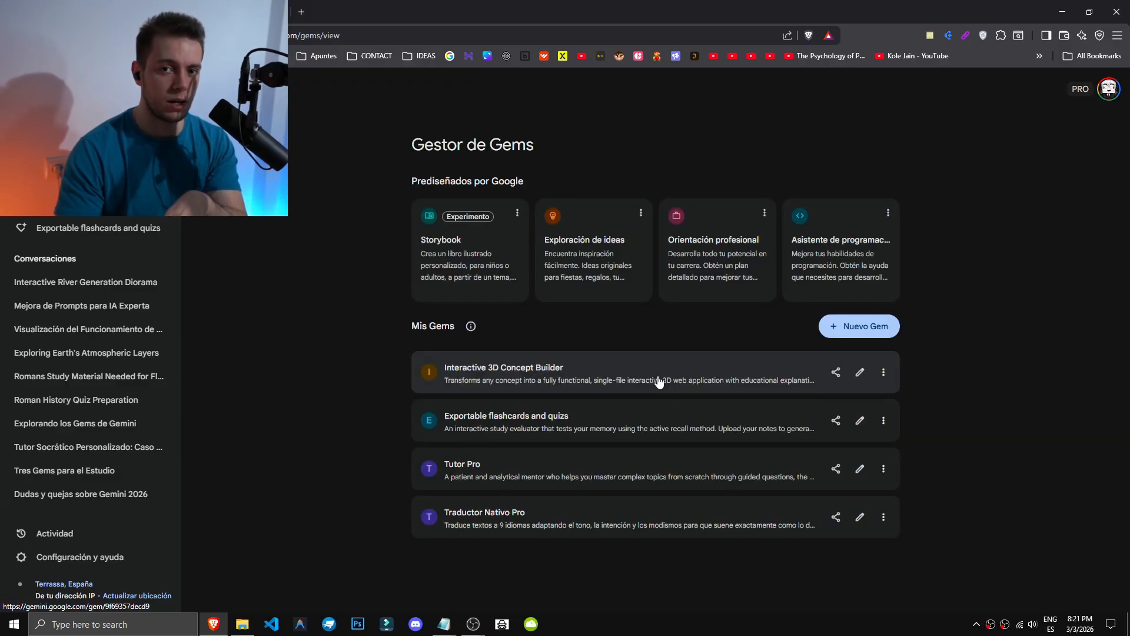
{"action": "left_click", "coordinate": [662, 377]}
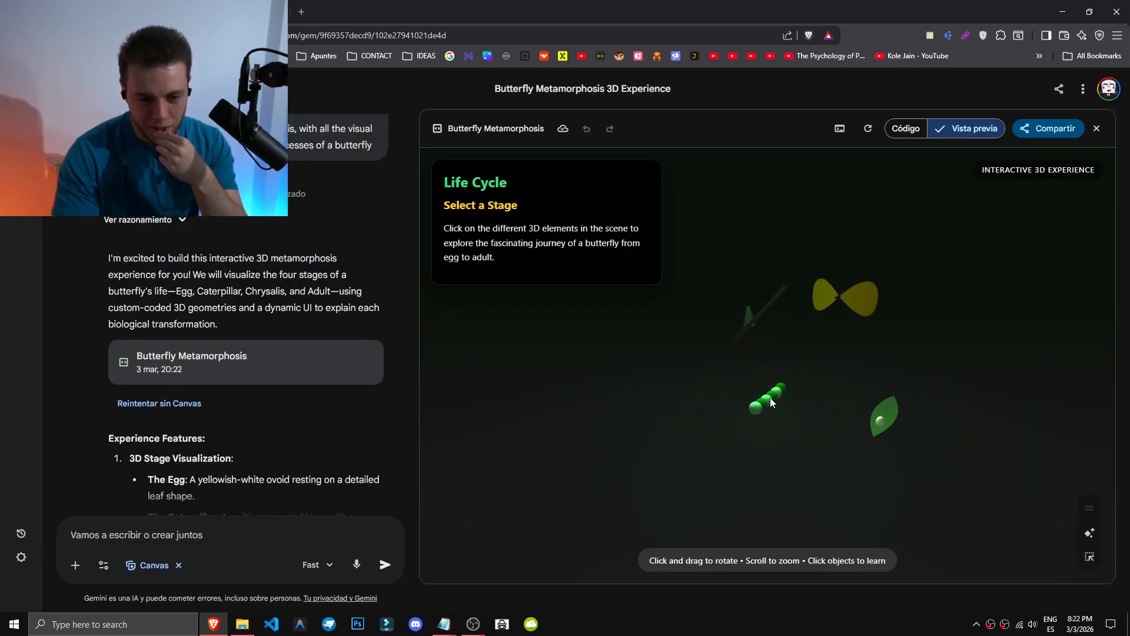
Explore the Butterfly Metamorphosis 3D preview by selecting its egg, caterpillar, chrysalis and butterfly objects to view the stage explanations
{"action": "left_click", "coordinate": [770, 400]}
{"action": "left_click", "coordinate": [853, 370]}
{"action": "left_click", "coordinate": [795, 361]}
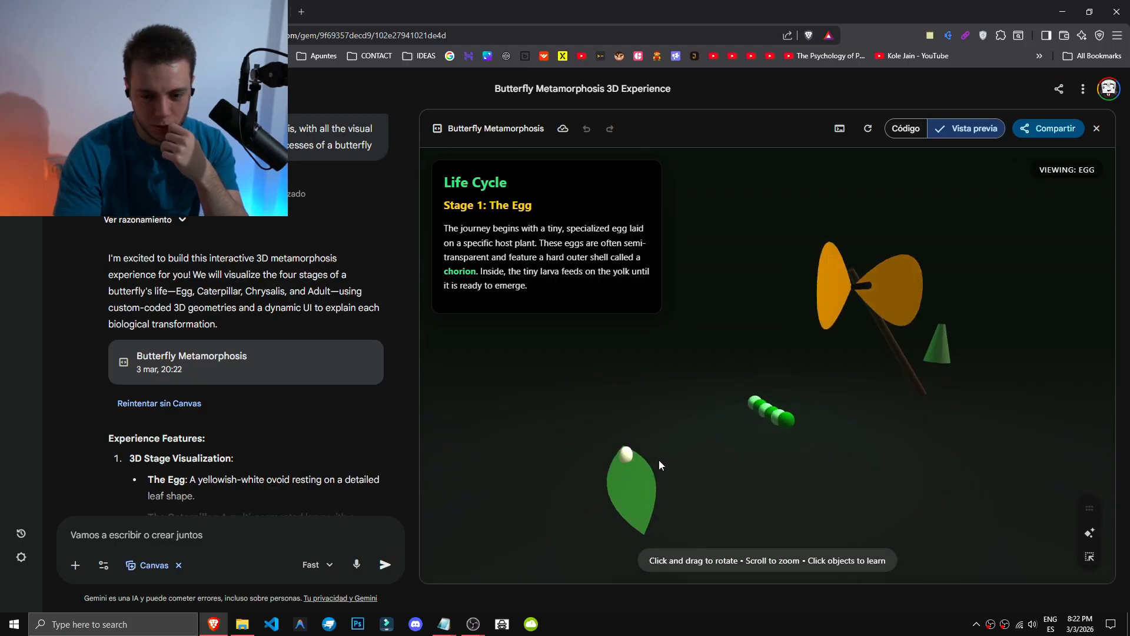
{"action": "left_click", "coordinate": [729, 425]}
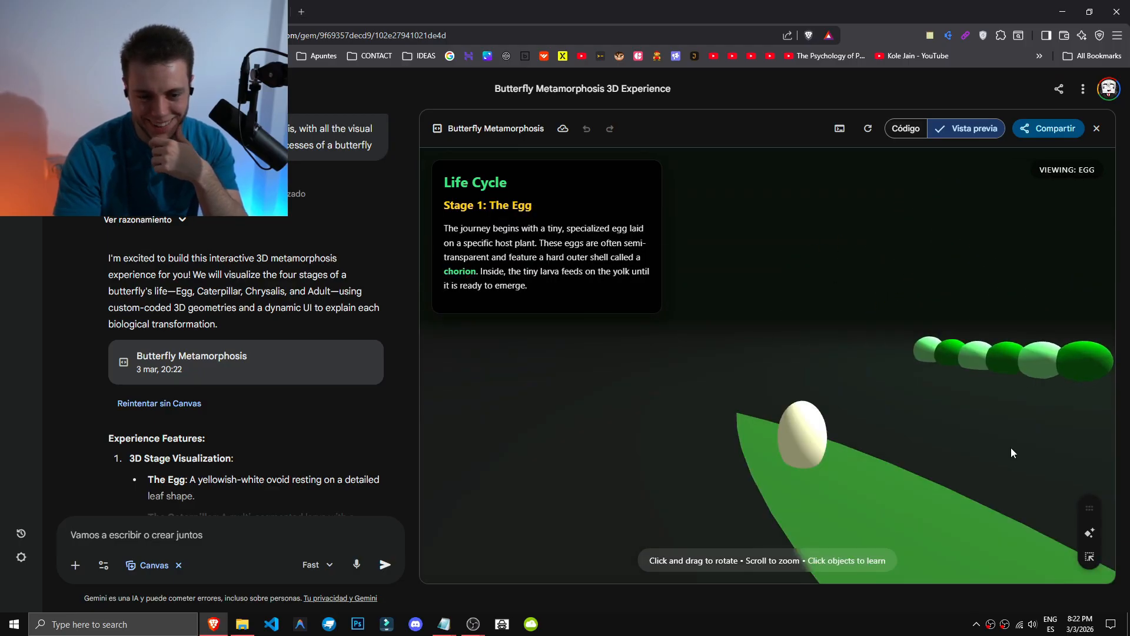
{"action": "scroll", "coordinate": [1011, 452], "scroll_direction": "down", "scroll_amount": 5}
{"action": "left_click", "coordinate": [984, 315]}
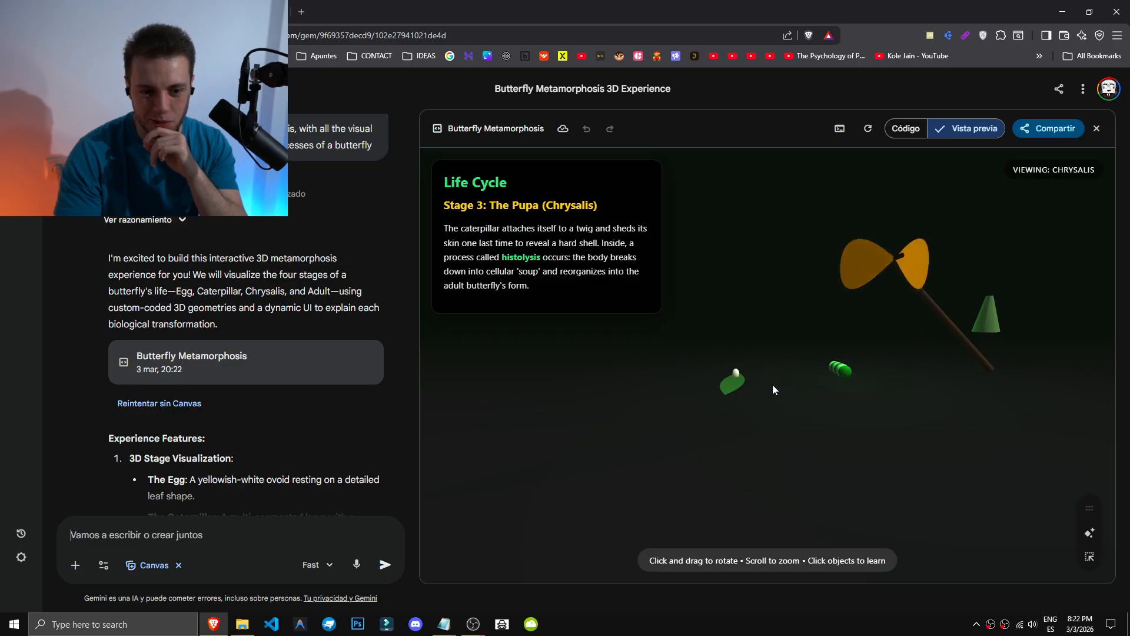
{"action": "left_click", "coordinate": [839, 370]}
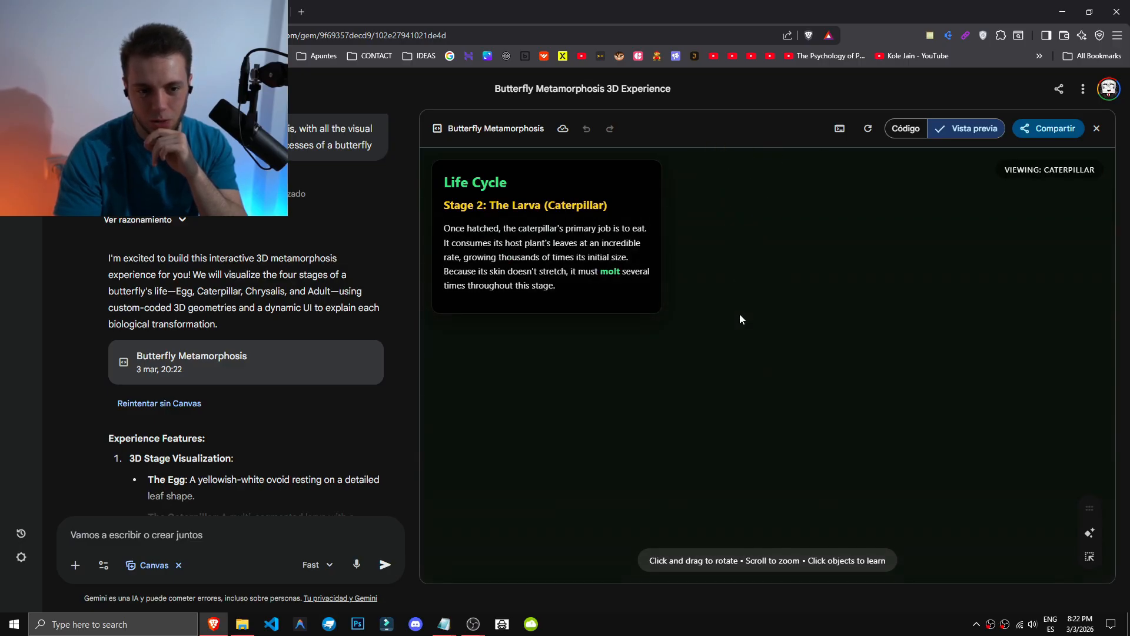
{"action": "left_click", "coordinate": [744, 321]}
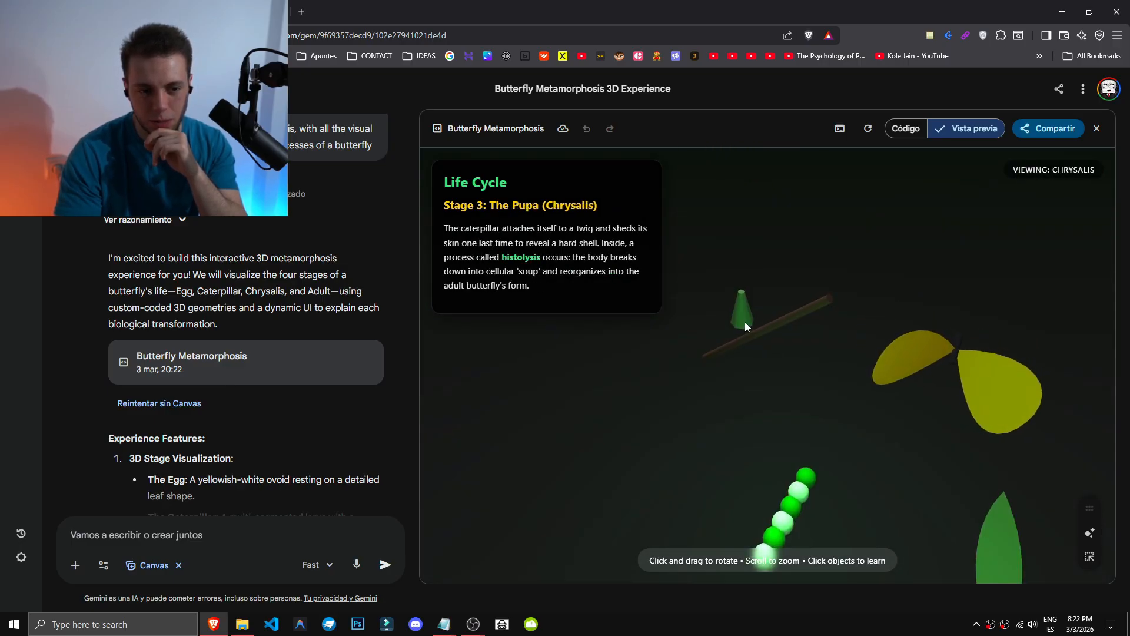
{"action": "left_click", "coordinate": [913, 340]}
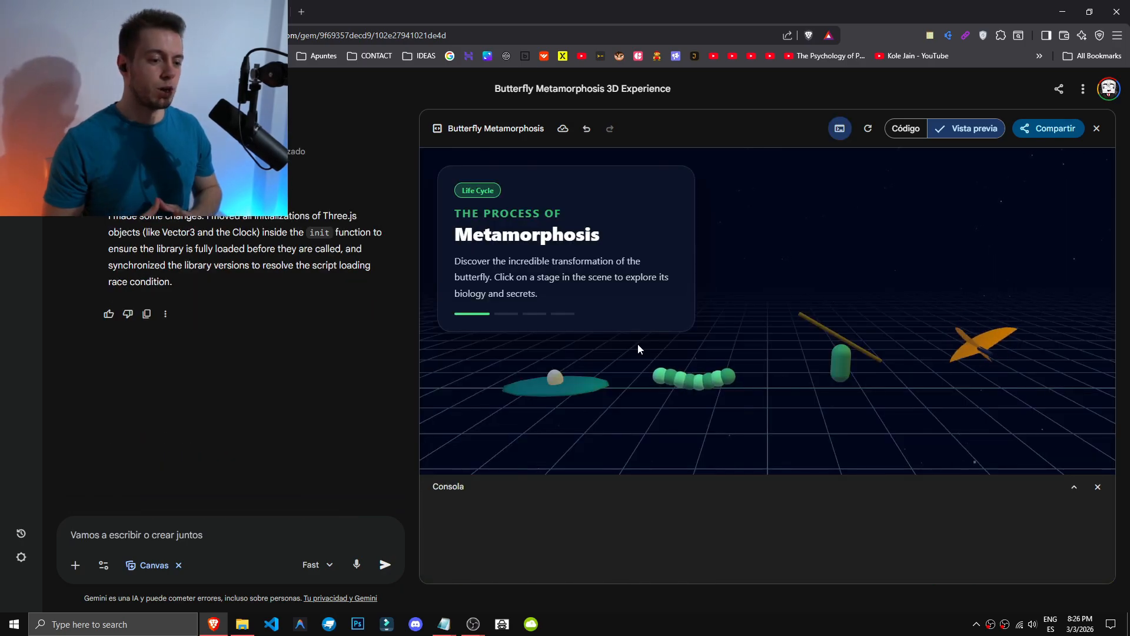
Review the earlier chat messages up to the prompt "improve the aesthetic of this, and the order of it"
{"action": "scroll", "coordinate": [348, 490], "scroll_direction": "up", "scroll_amount": 8}
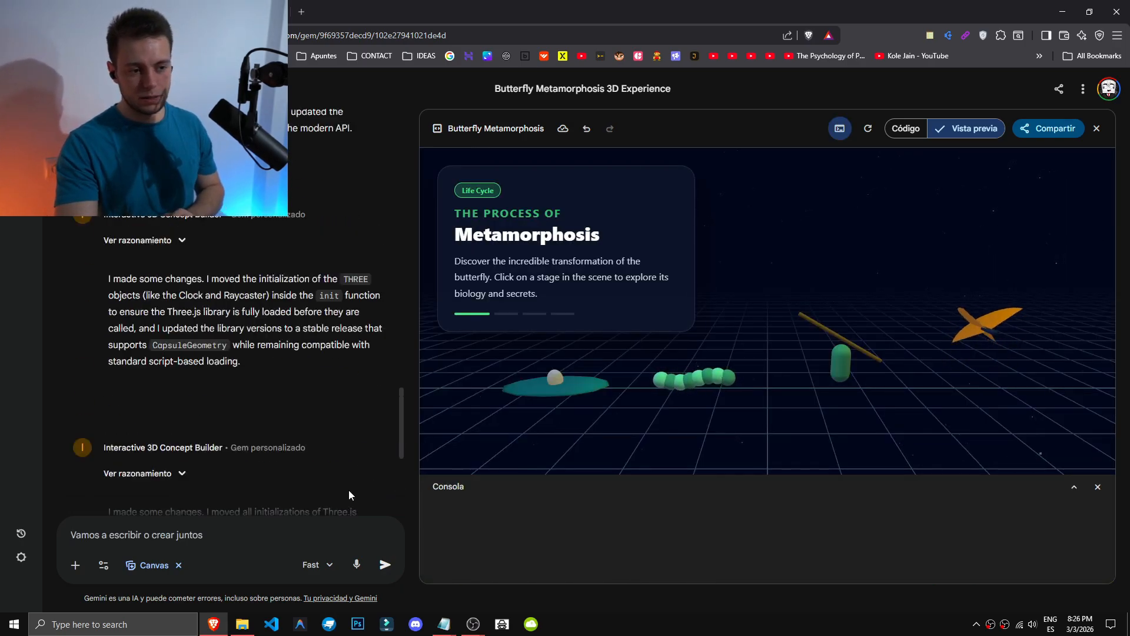
{"action": "scroll", "coordinate": [351, 487], "scroll_direction": "up", "scroll_amount": 10}
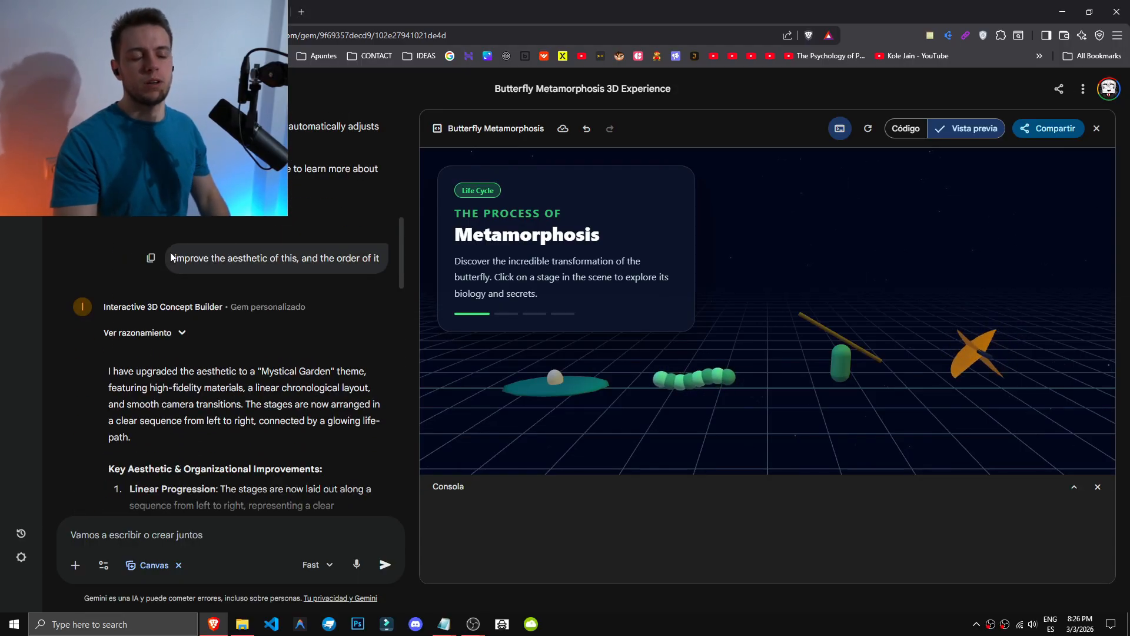
{"action": "left_click_drag", "start_coordinate": [164, 258], "coordinate": [321, 261]}
{"action": "left_click", "coordinate": [321, 261]}
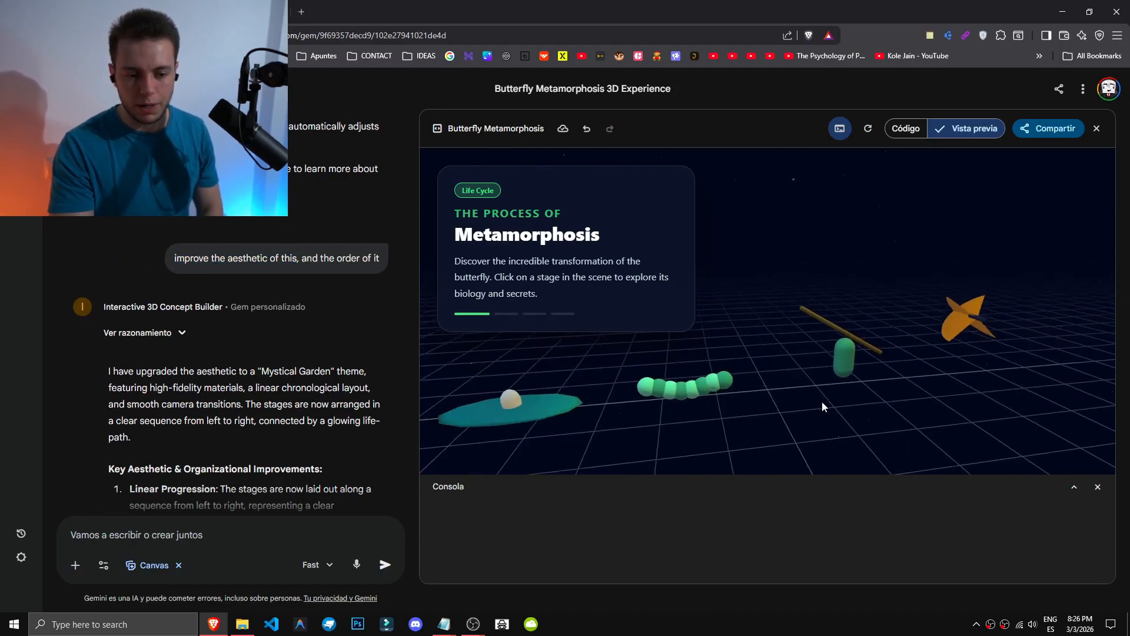
Close the console and view the egg, larva and pupa stage explanations in the redesigned Butterfly Metamorphosis preview
{"action": "left_click", "coordinate": [554, 376]}
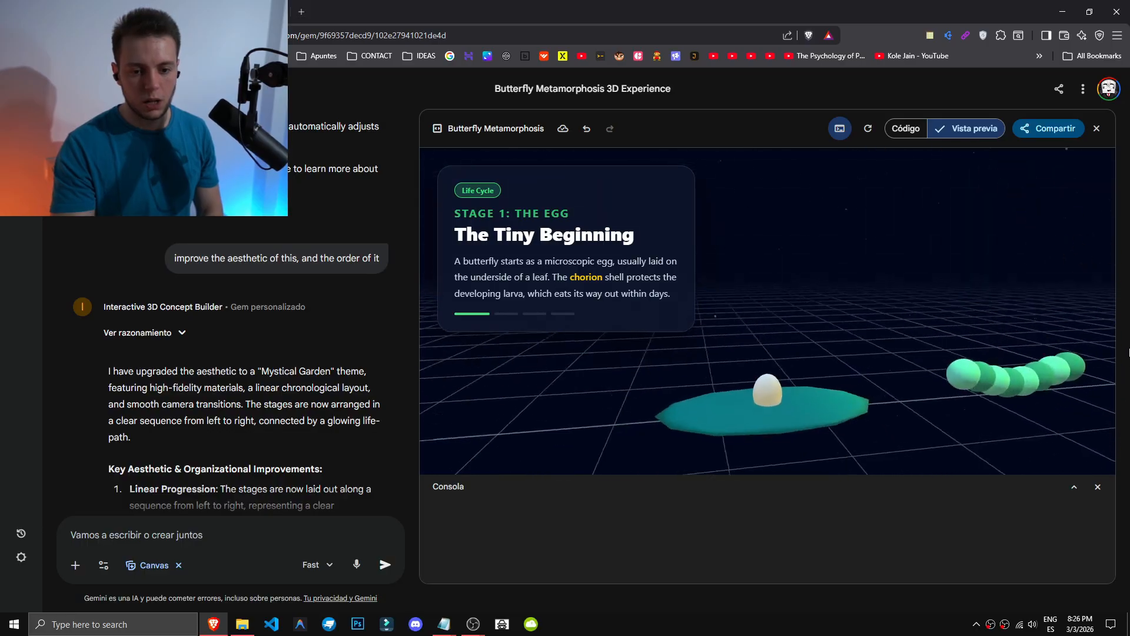
{"action": "left_click", "coordinate": [1098, 486]}
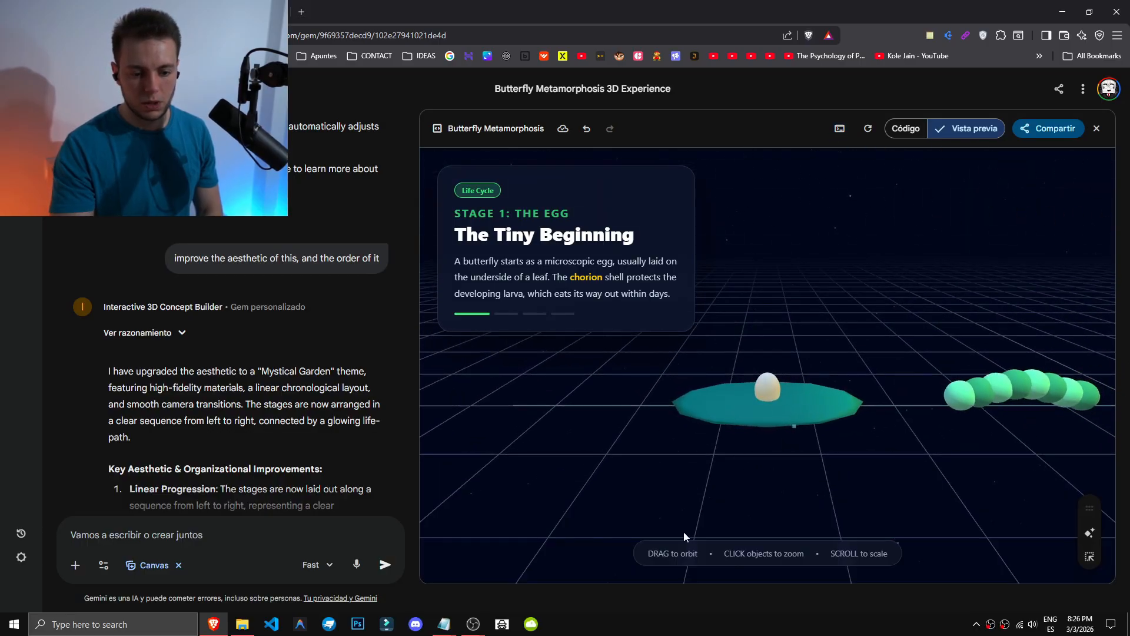
{"action": "left_click", "coordinate": [889, 374]}
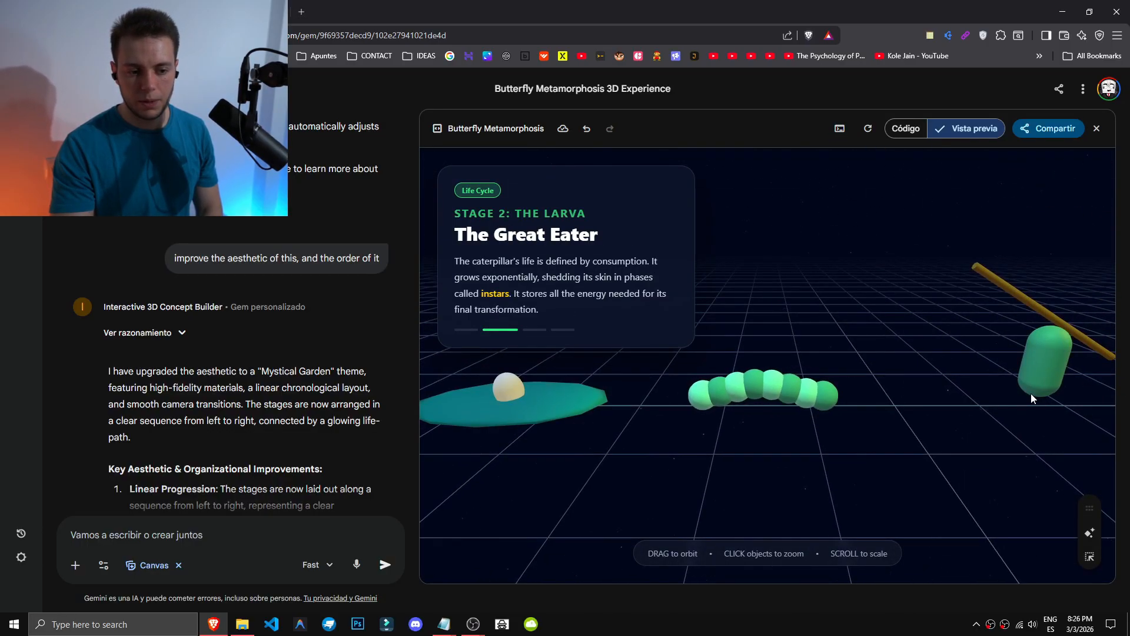
{"action": "left_click", "coordinate": [1044, 376]}
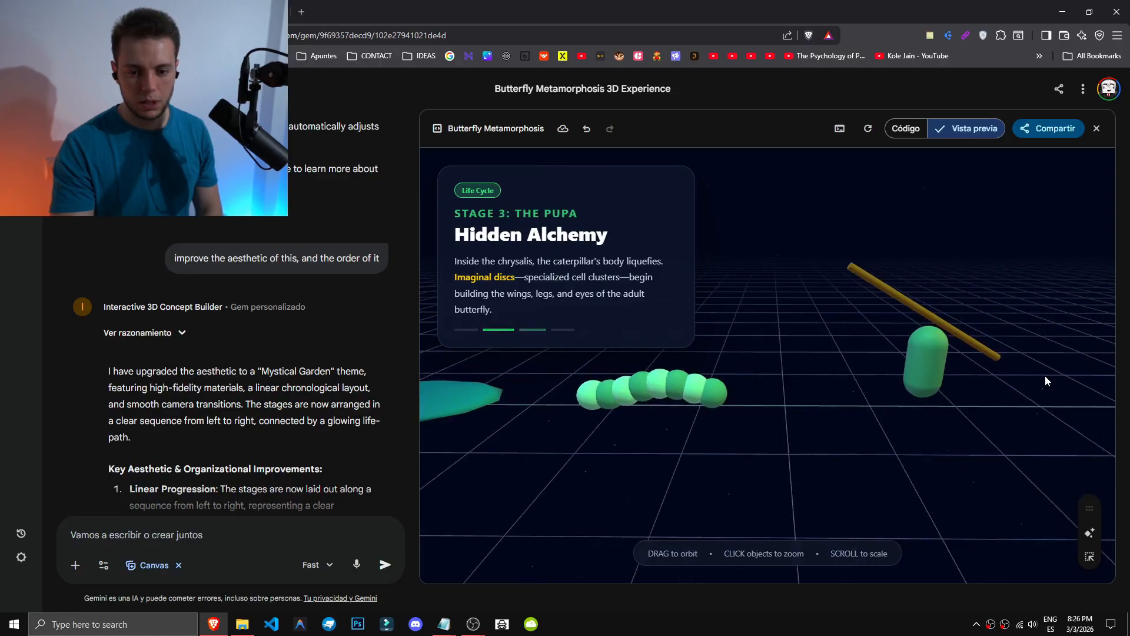
{"action": "left_click", "coordinate": [1023, 331]}
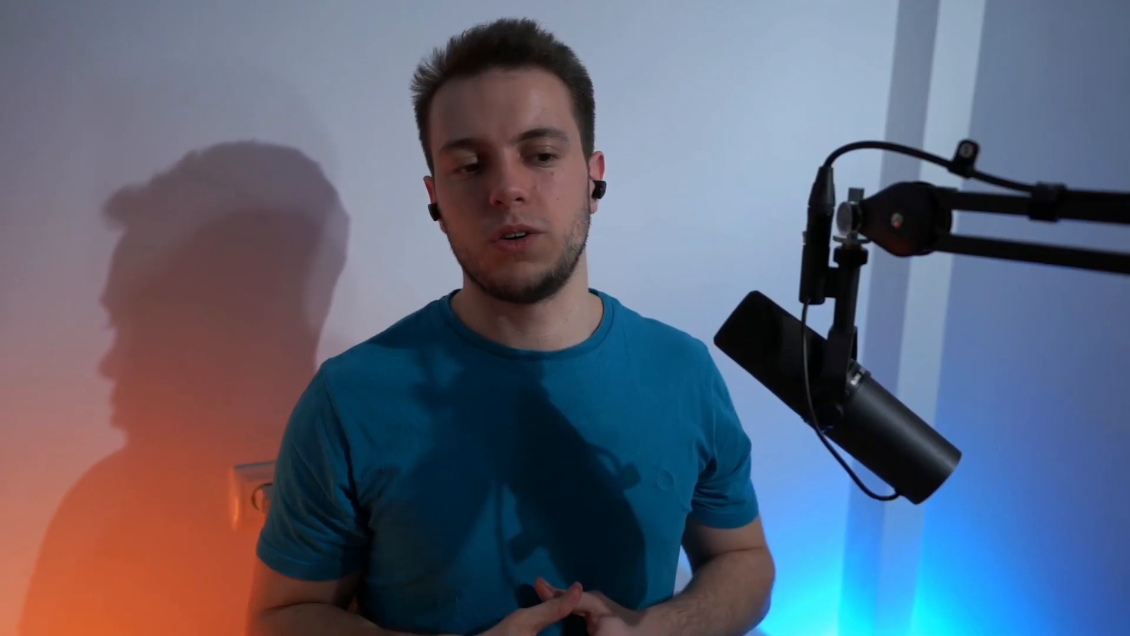